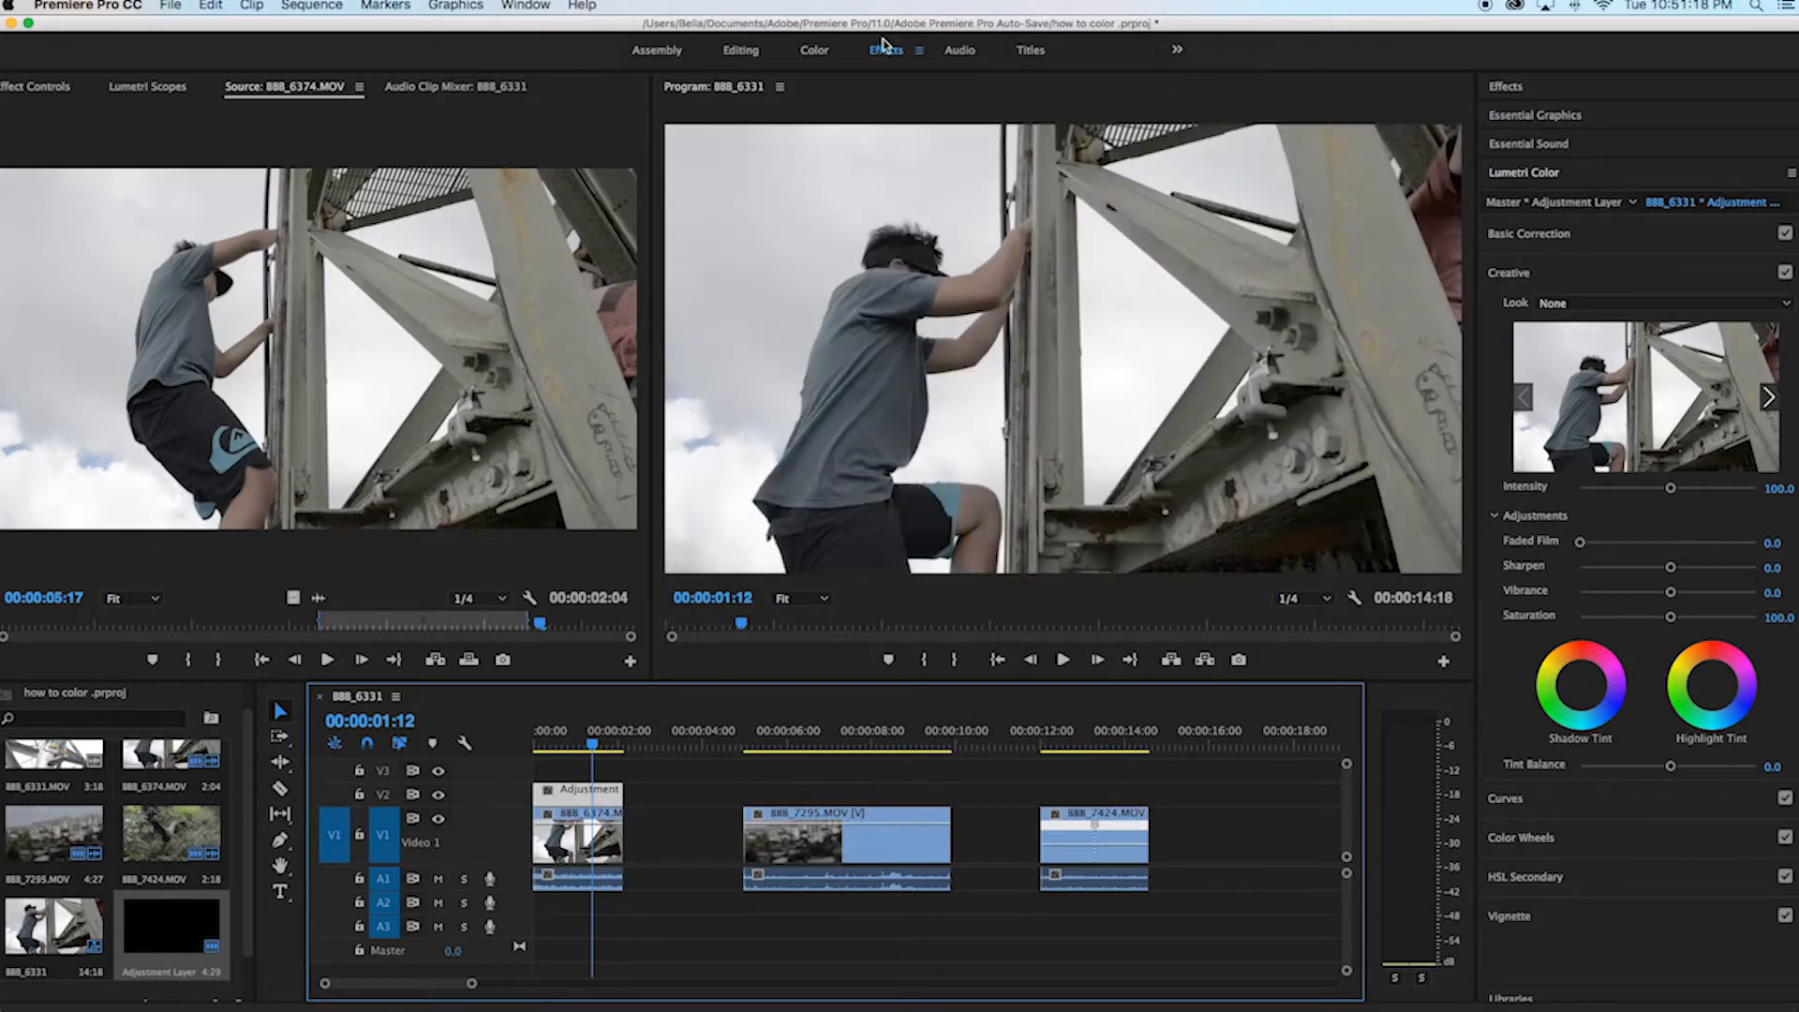
Load teal orangE.cube from the Lut folder as the Creative look of the adjustment layer above 888_6374.MOV.
{"action": "left_click", "coordinate": [1583, 250]}
{"action": "left_click", "coordinate": [1625, 692]}
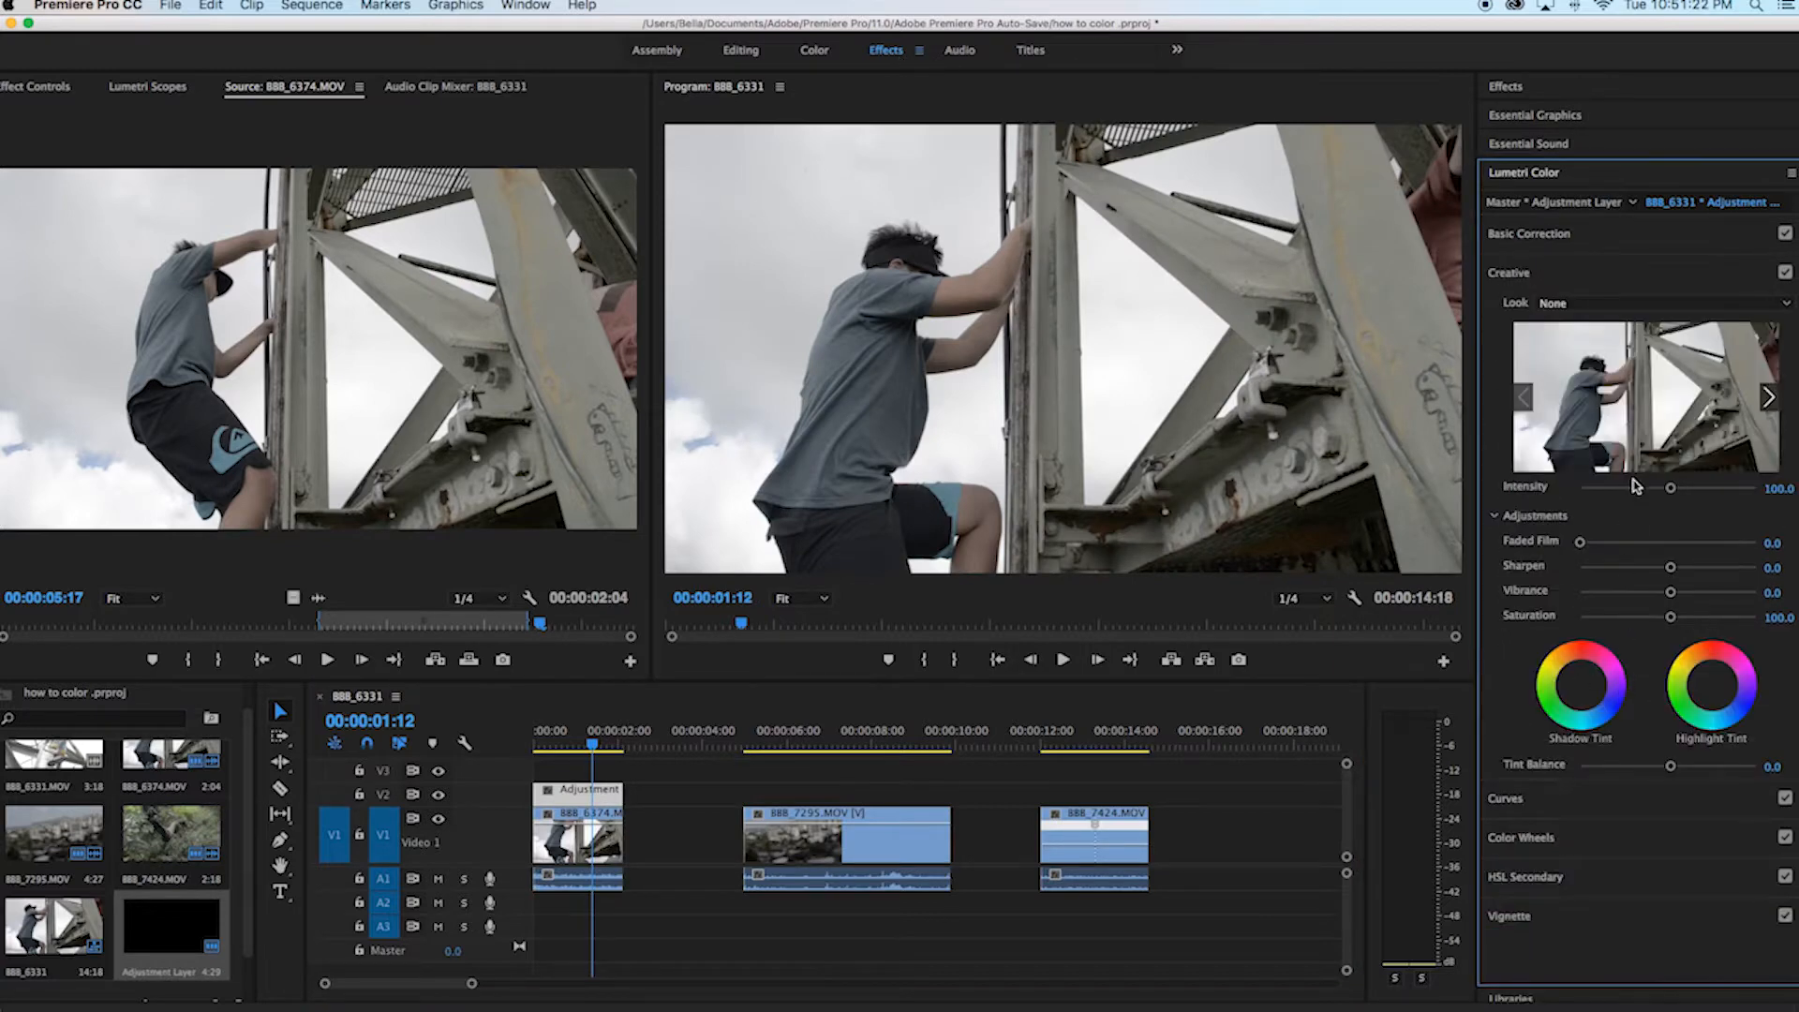
{"action": "left_click", "coordinate": [1624, 304]}
{"action": "left_click", "coordinate": [1218, 357]}
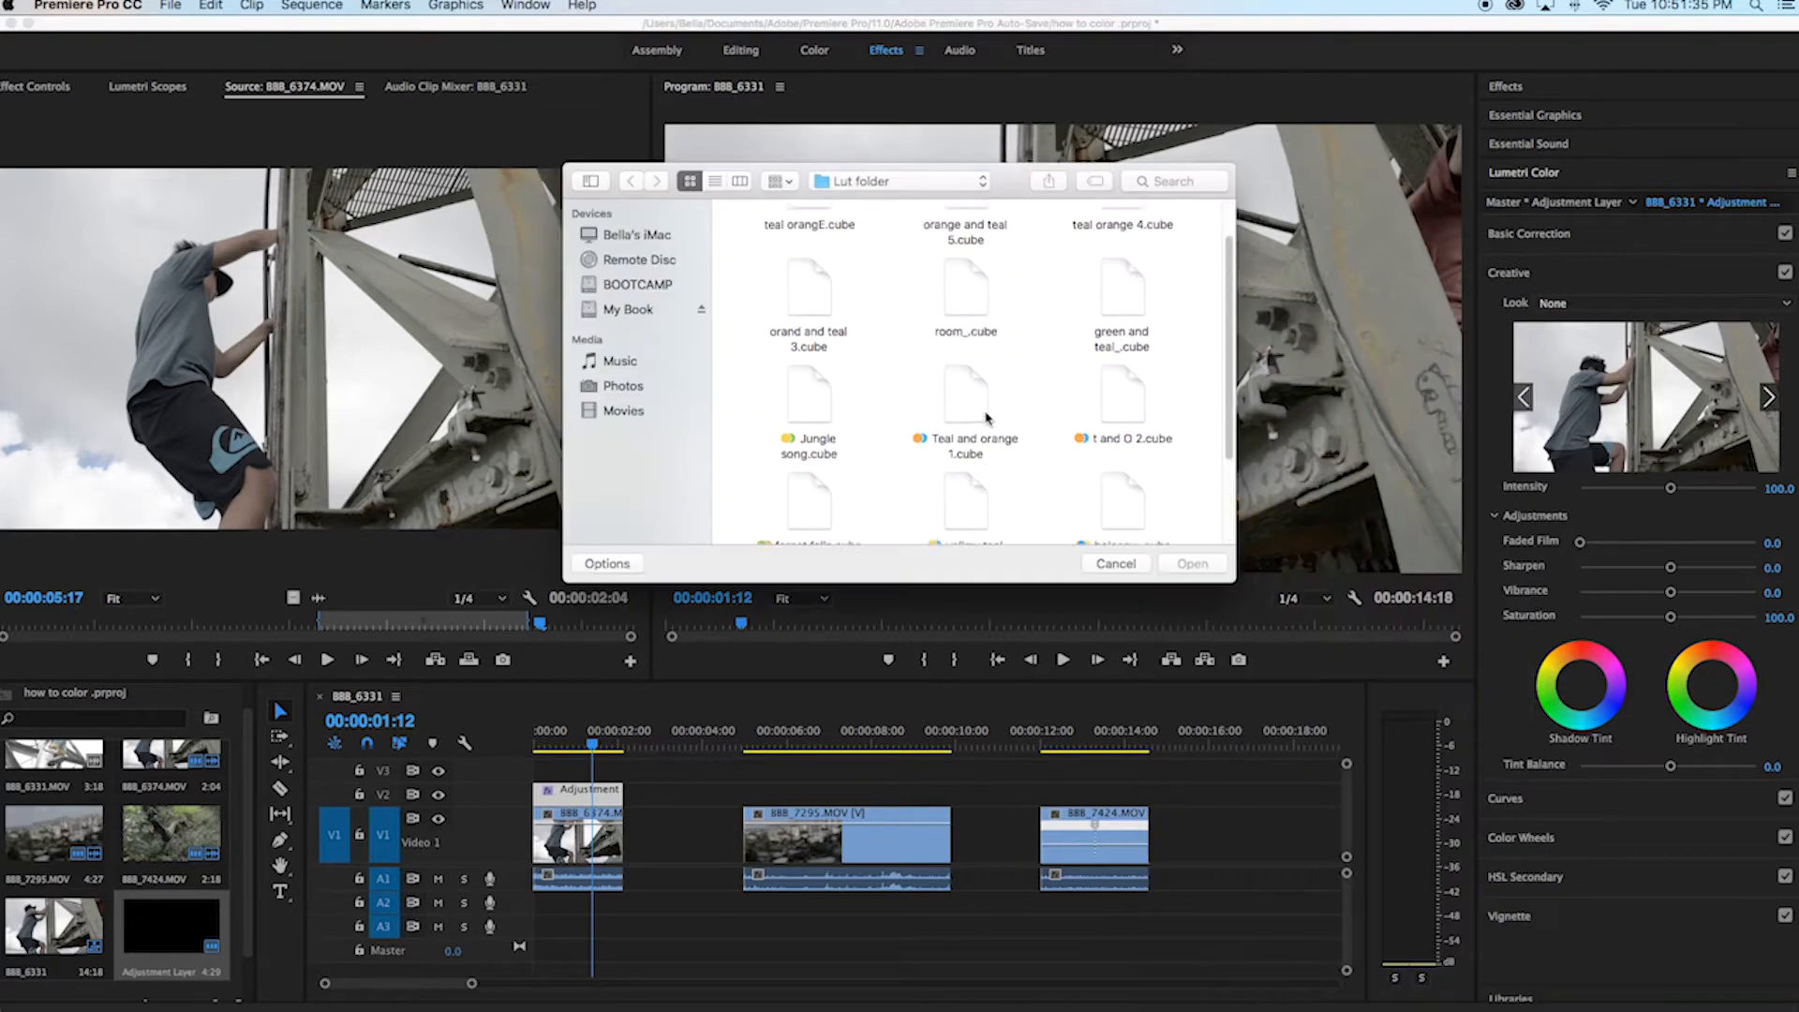
{"action": "scroll", "coordinate": [986, 418], "scroll_direction": "up", "scroll_amount": 2}
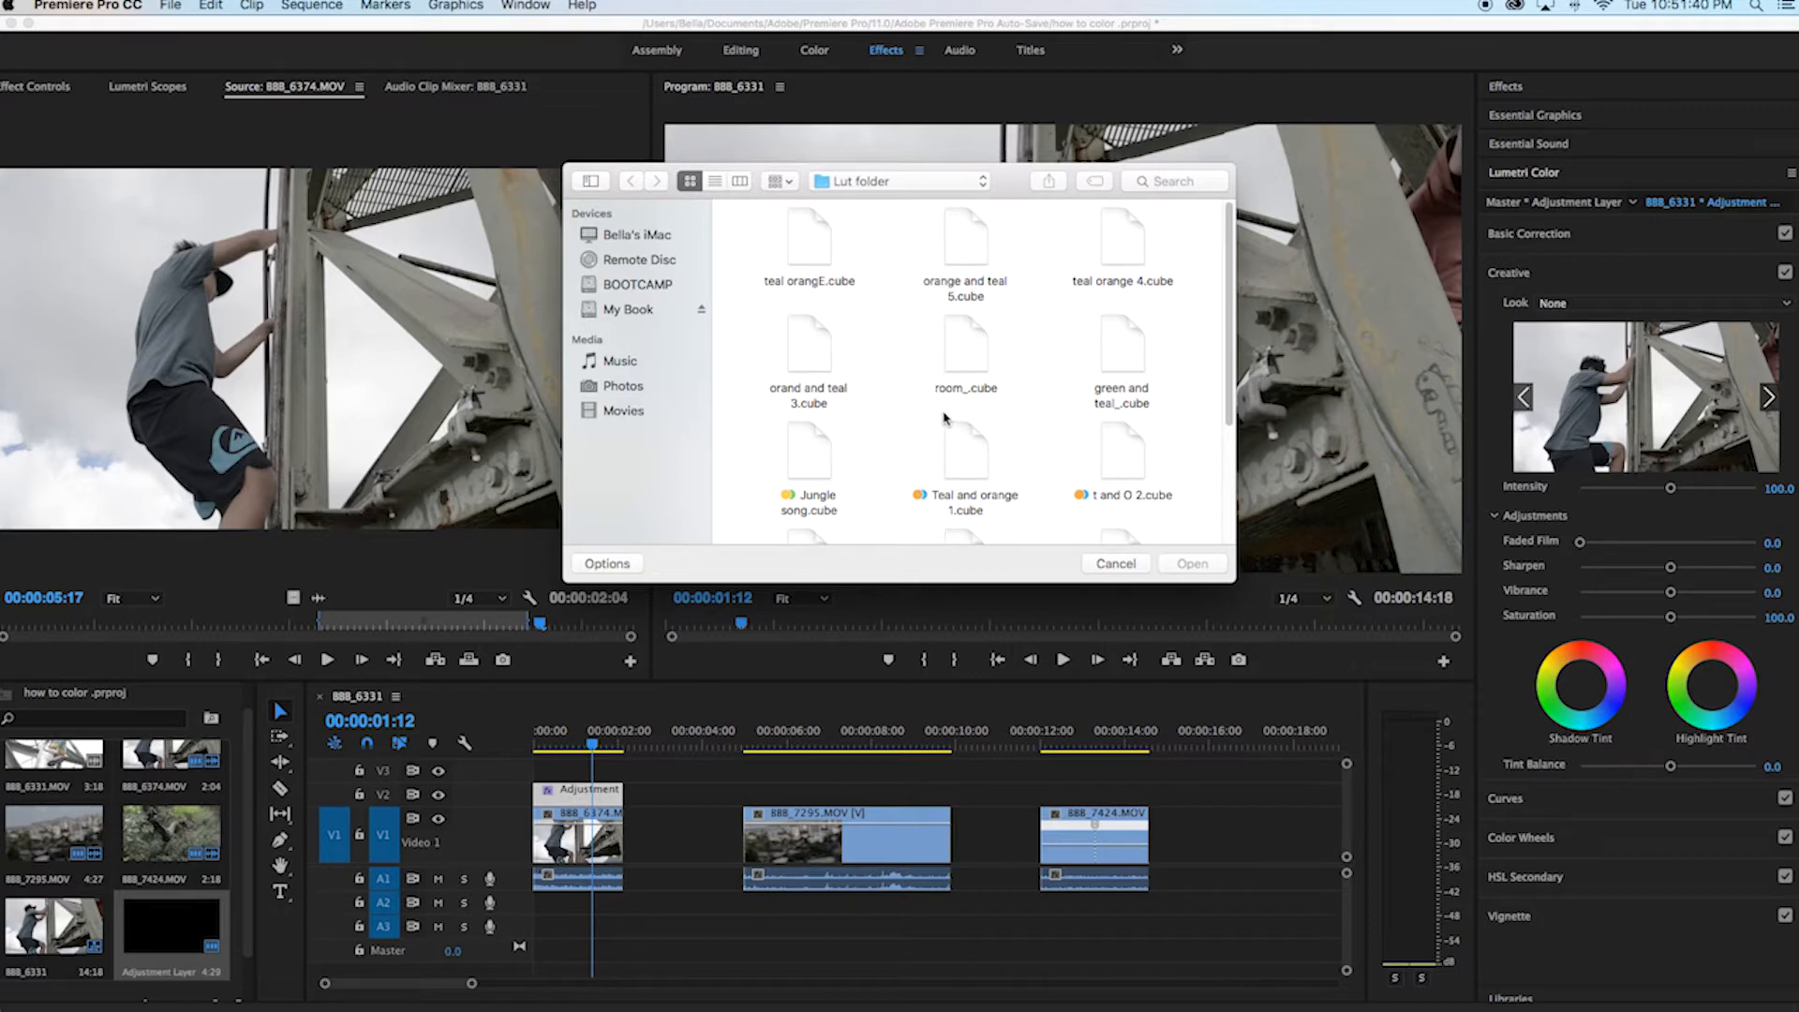
{"action": "scroll", "coordinate": [944, 418], "scroll_direction": "down", "scroll_amount": 4}
{"action": "scroll", "coordinate": [944, 418], "scroll_direction": "up", "scroll_amount": 4}
{"action": "left_click", "coordinate": [826, 249]}
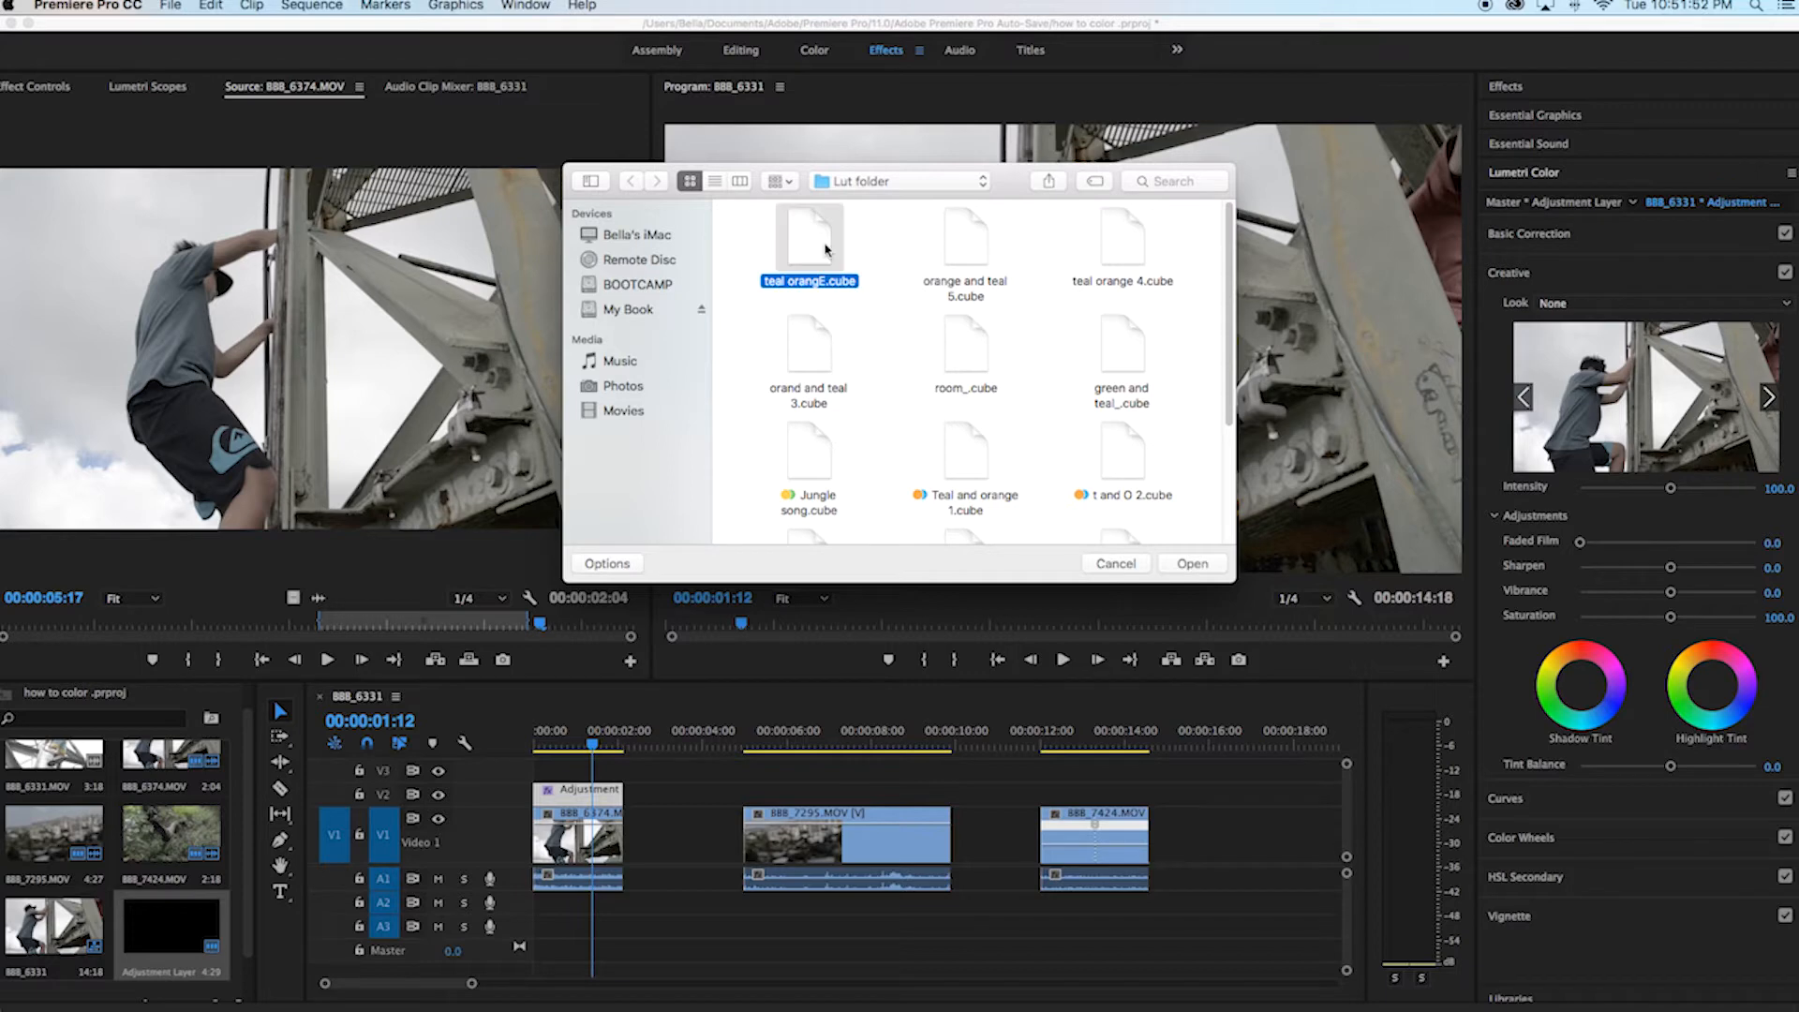
{"action": "left_click", "coordinate": [1188, 565]}
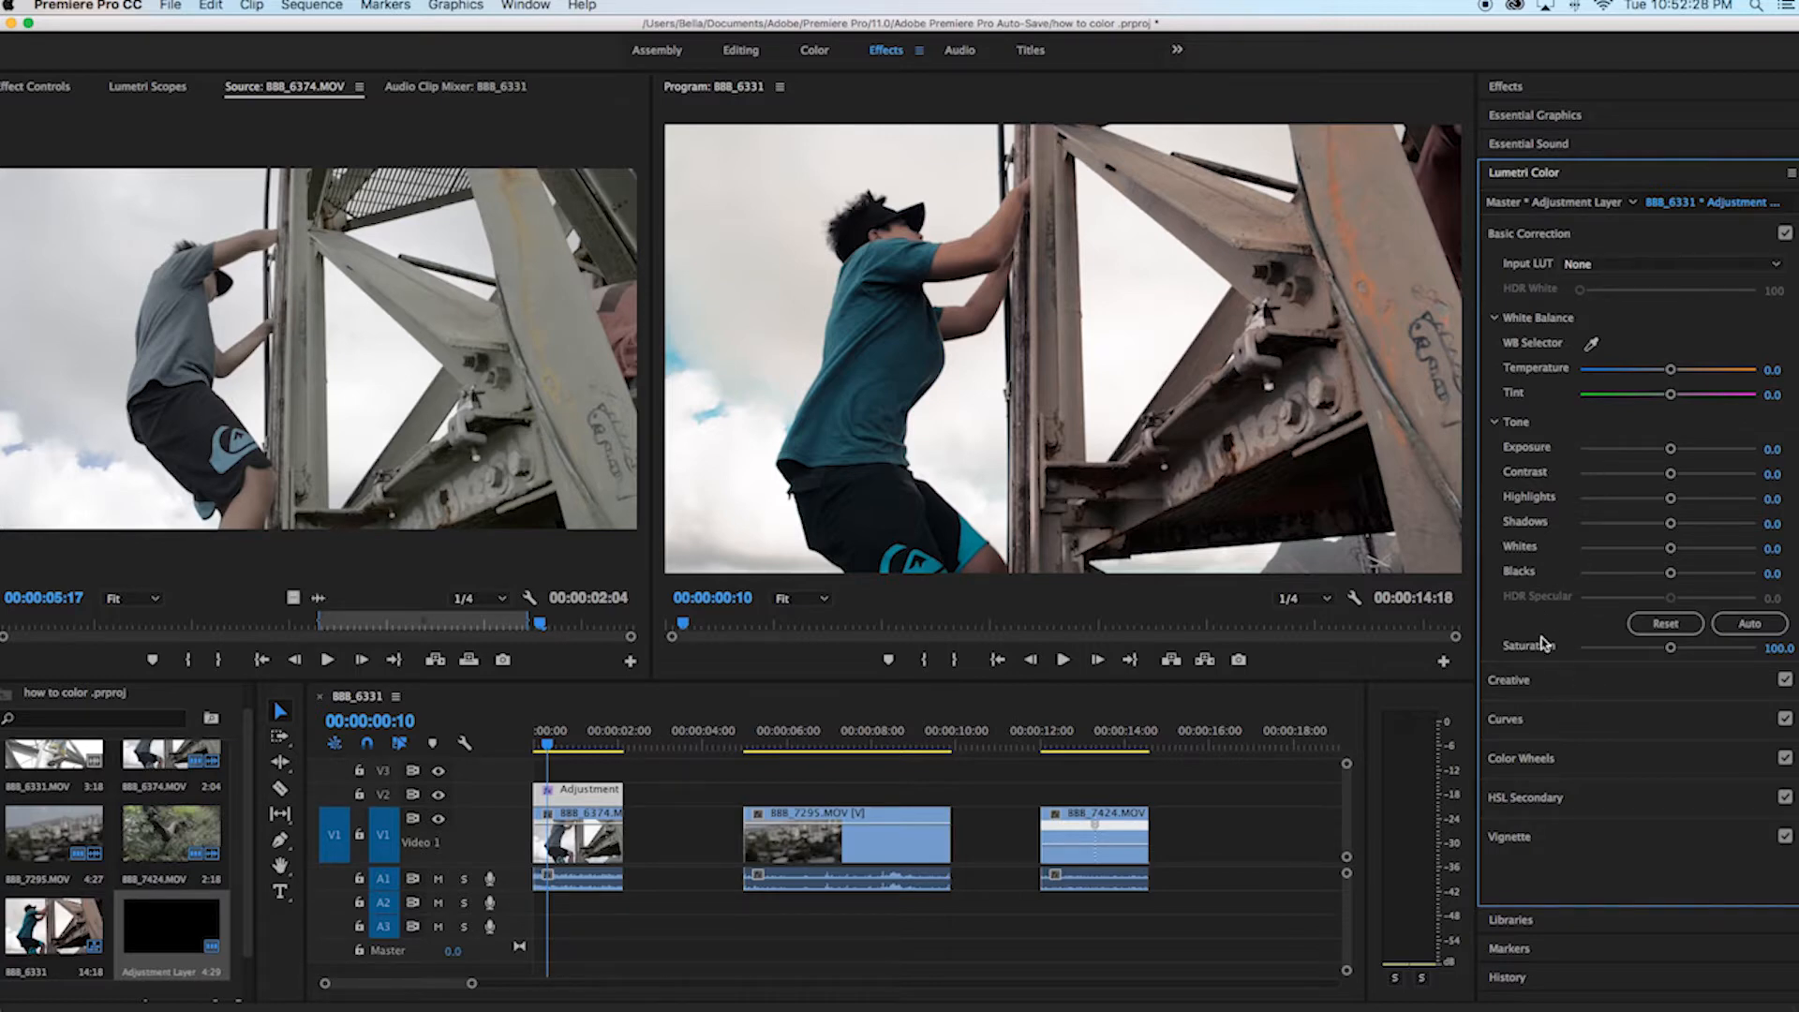
{"action": "left_click", "coordinate": [1522, 682]}
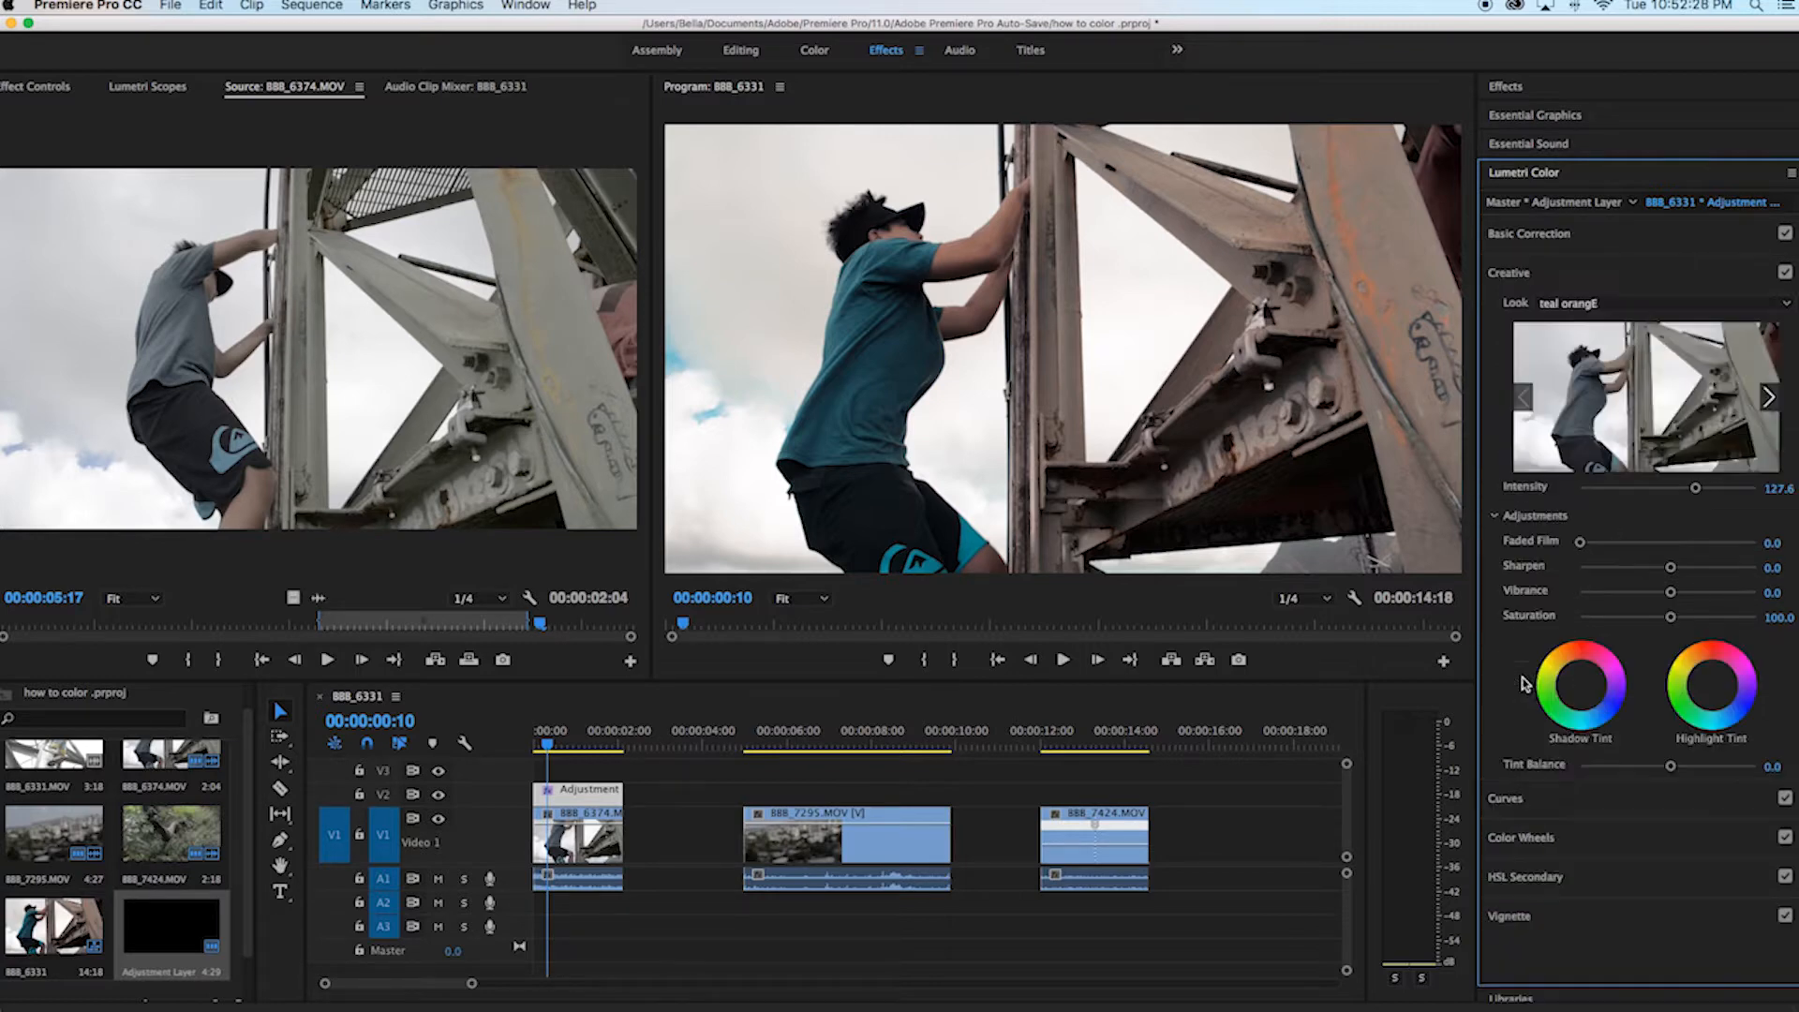
{"action": "left_click", "coordinate": [1590, 236]}
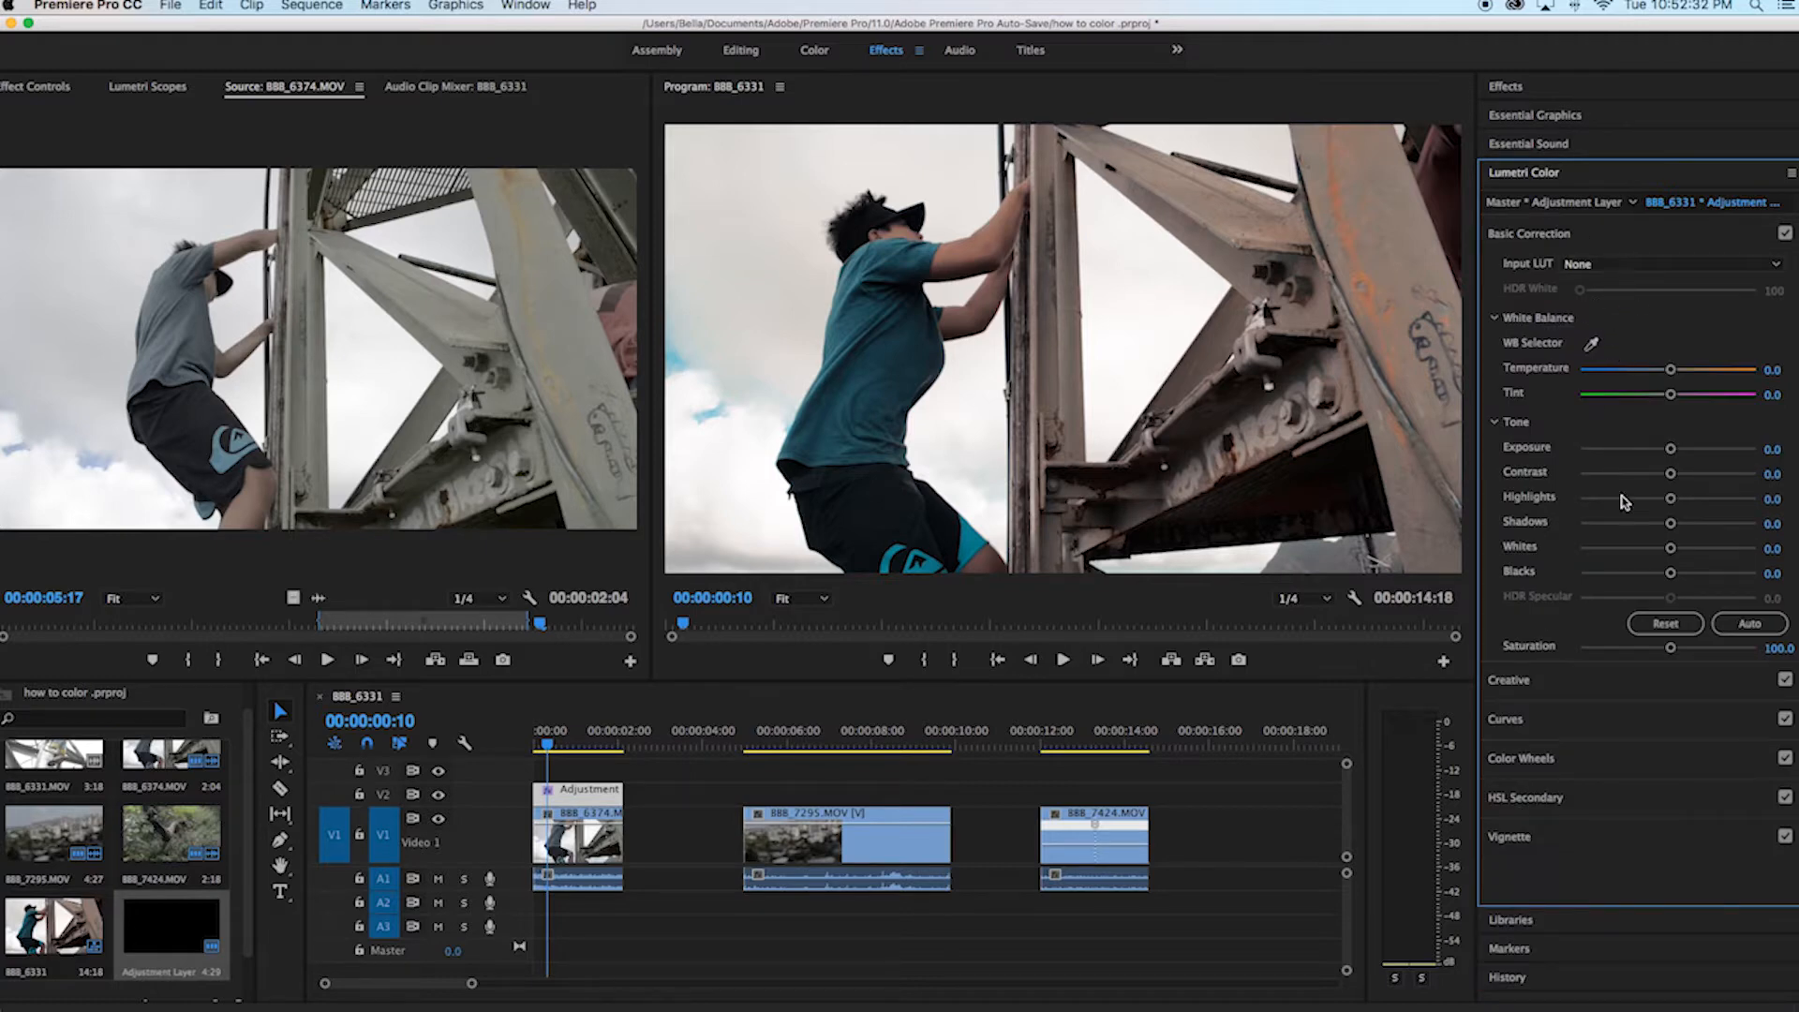
{"action": "left_click", "coordinate": [1617, 690]}
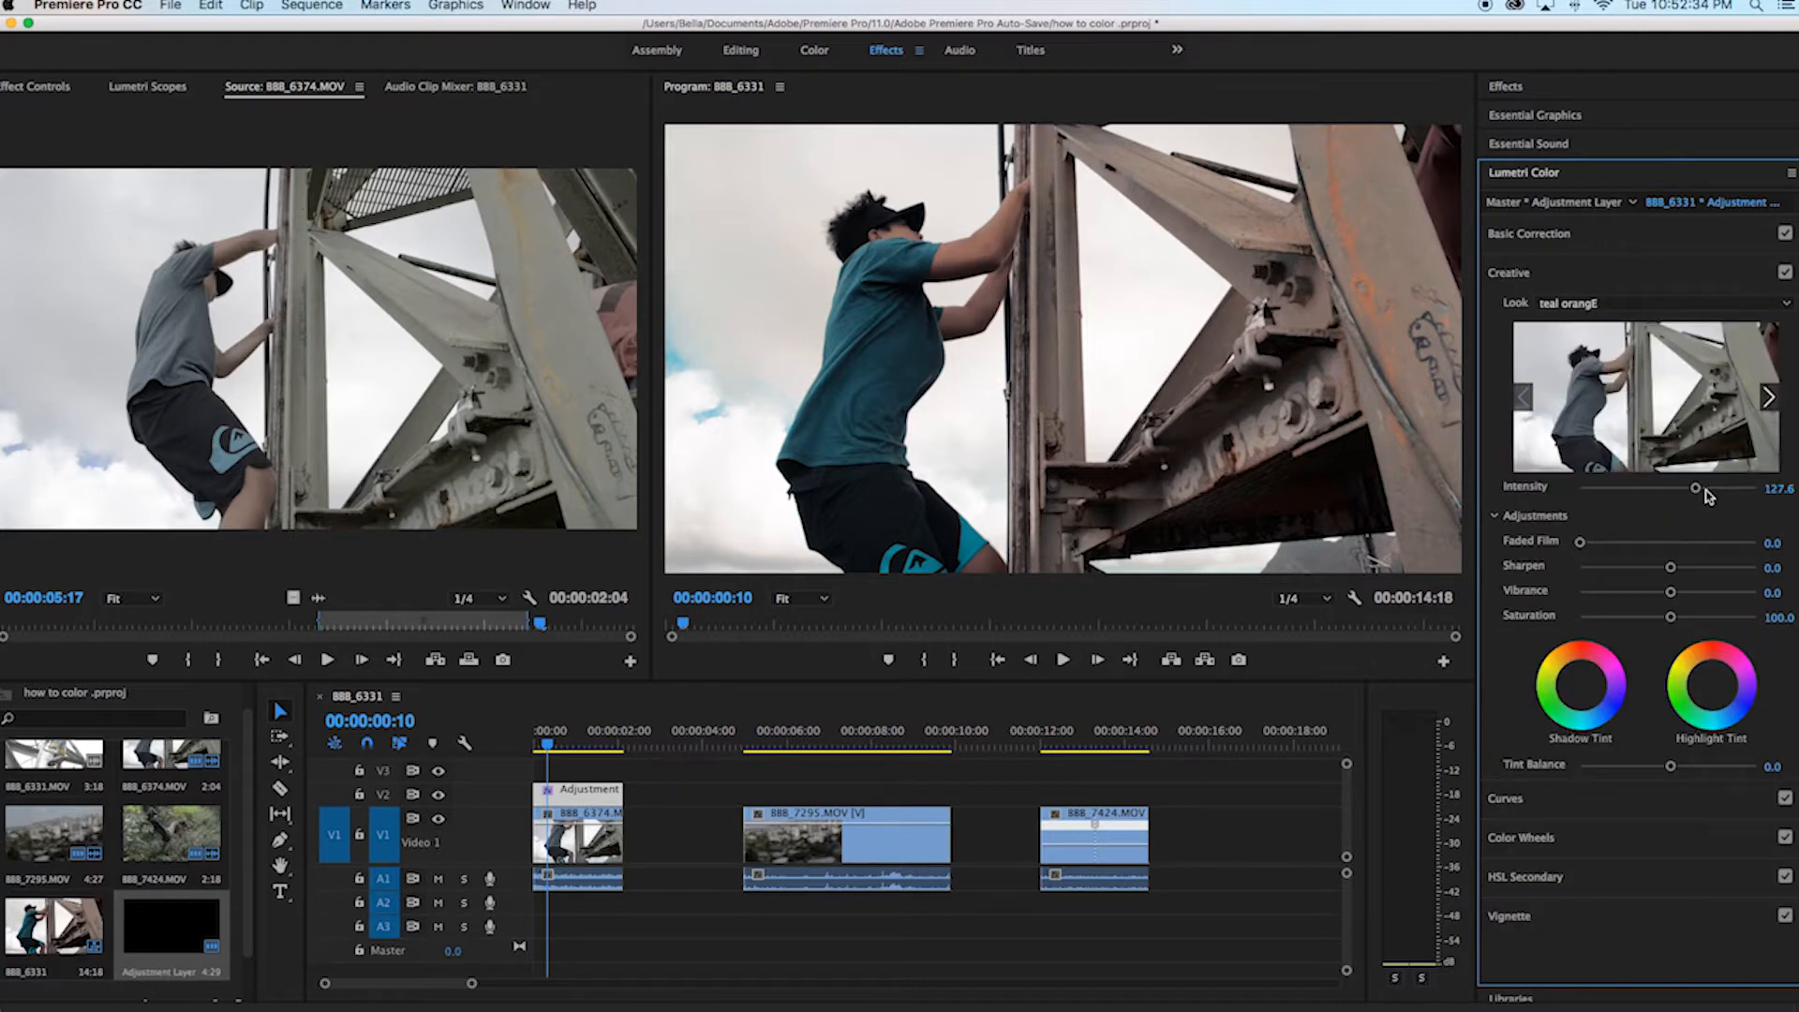
Set the adjustment layer's white balance by sampling the bright sky between the beams with the WB Selector.
{"action": "left_click", "coordinate": [1598, 234]}
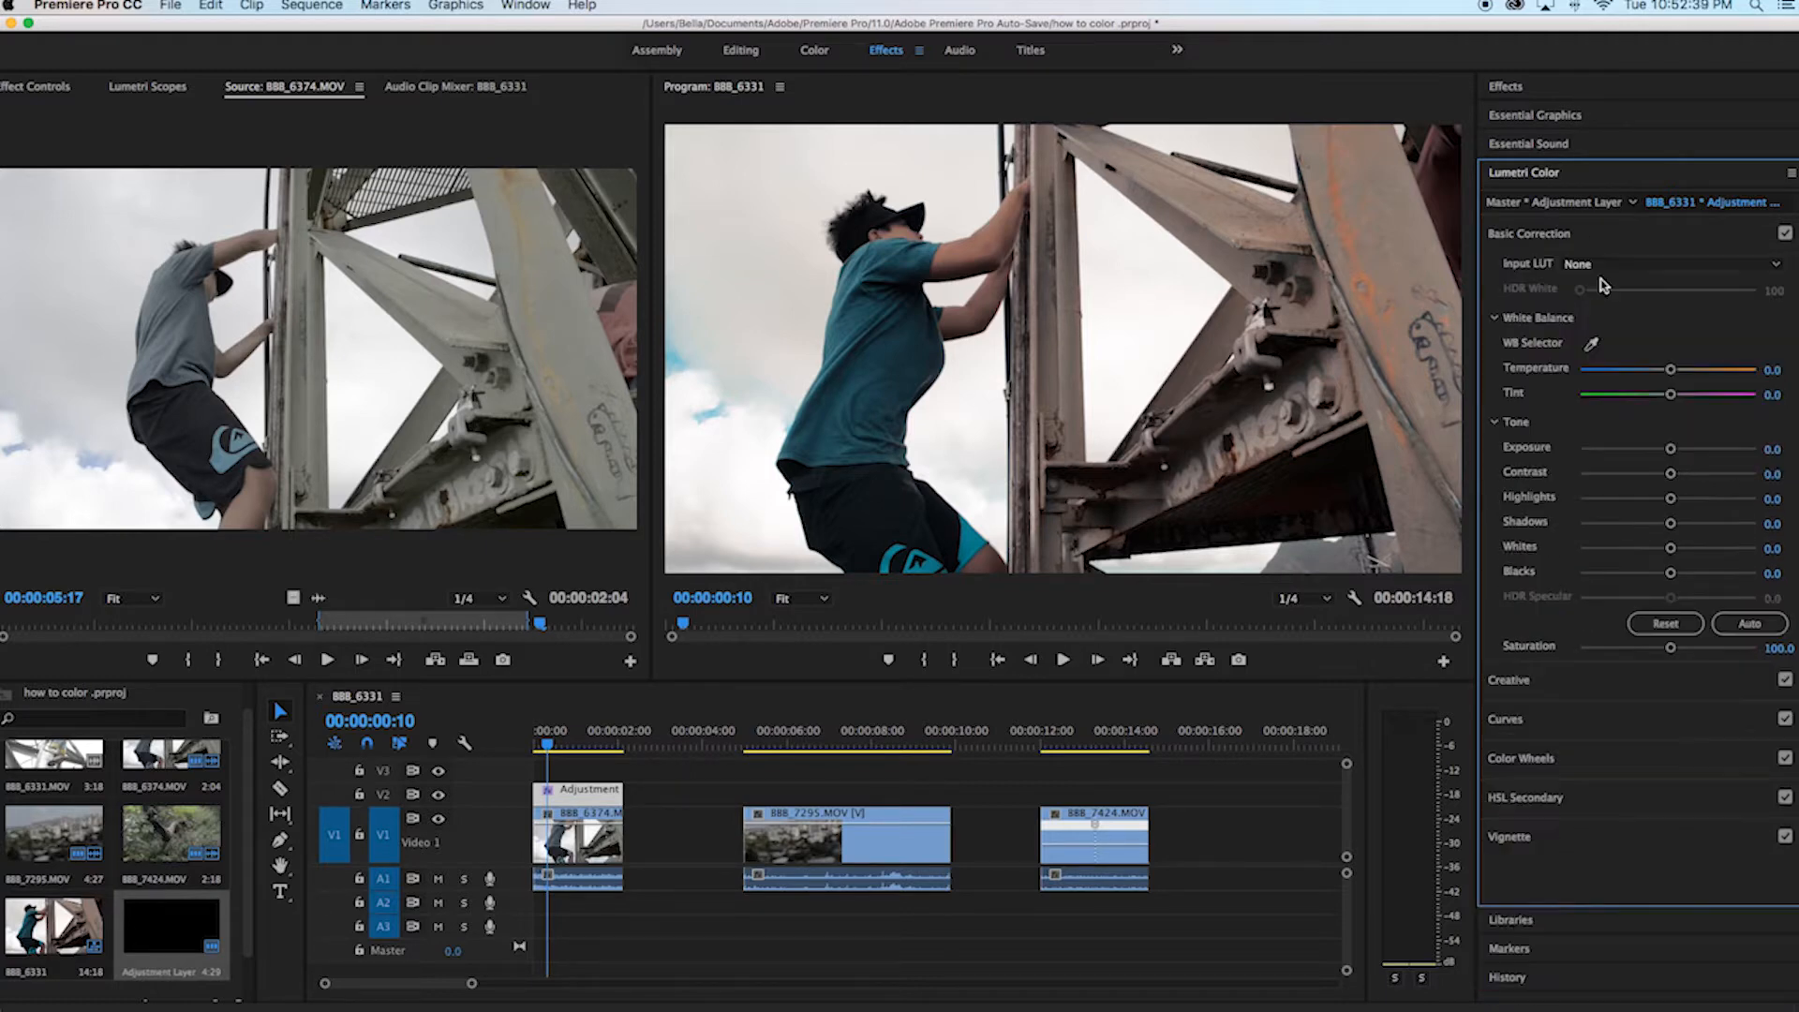
{"action": "left_click", "coordinate": [1592, 344]}
{"action": "left_click", "coordinate": [1163, 298]}
Try a Temperature of 96.8 on the first adjustment layer and return it to 0.
{"action": "left_click_drag", "start_coordinate": [1667, 372], "coordinate": [1754, 379]}
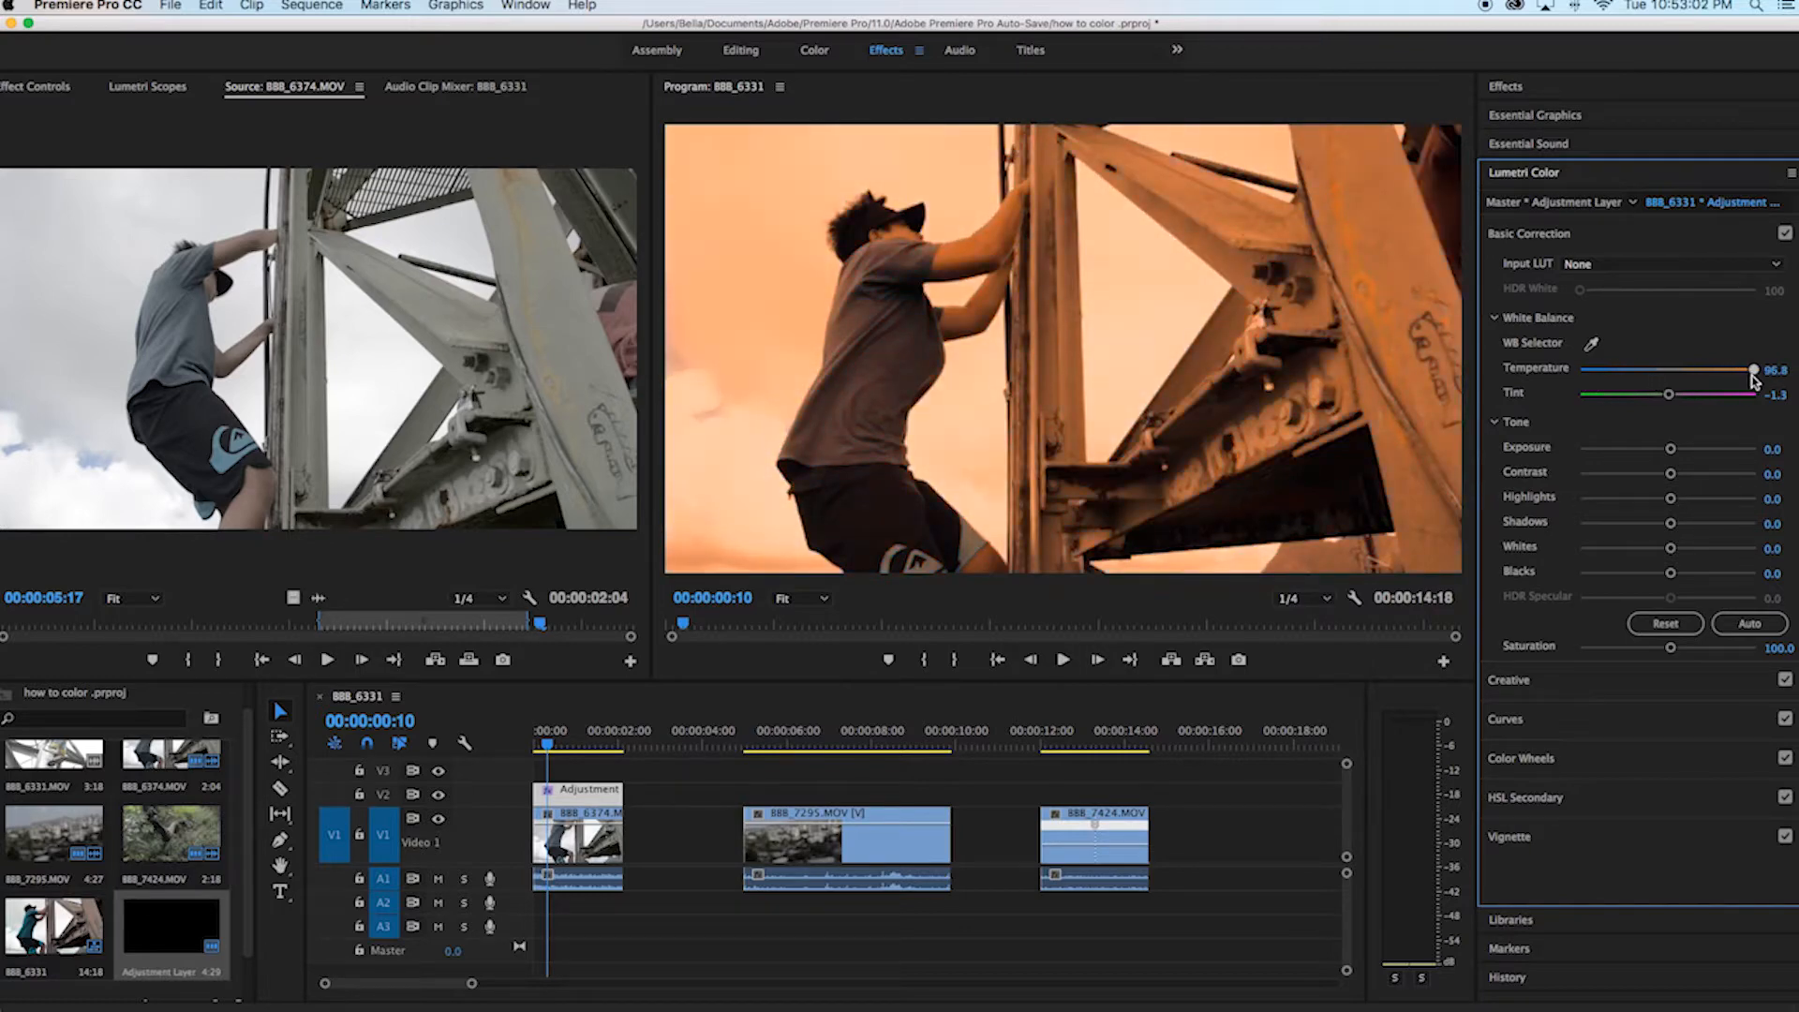
{"action": "left_click_drag", "start_coordinate": [1754, 380], "coordinate": [1673, 375]}
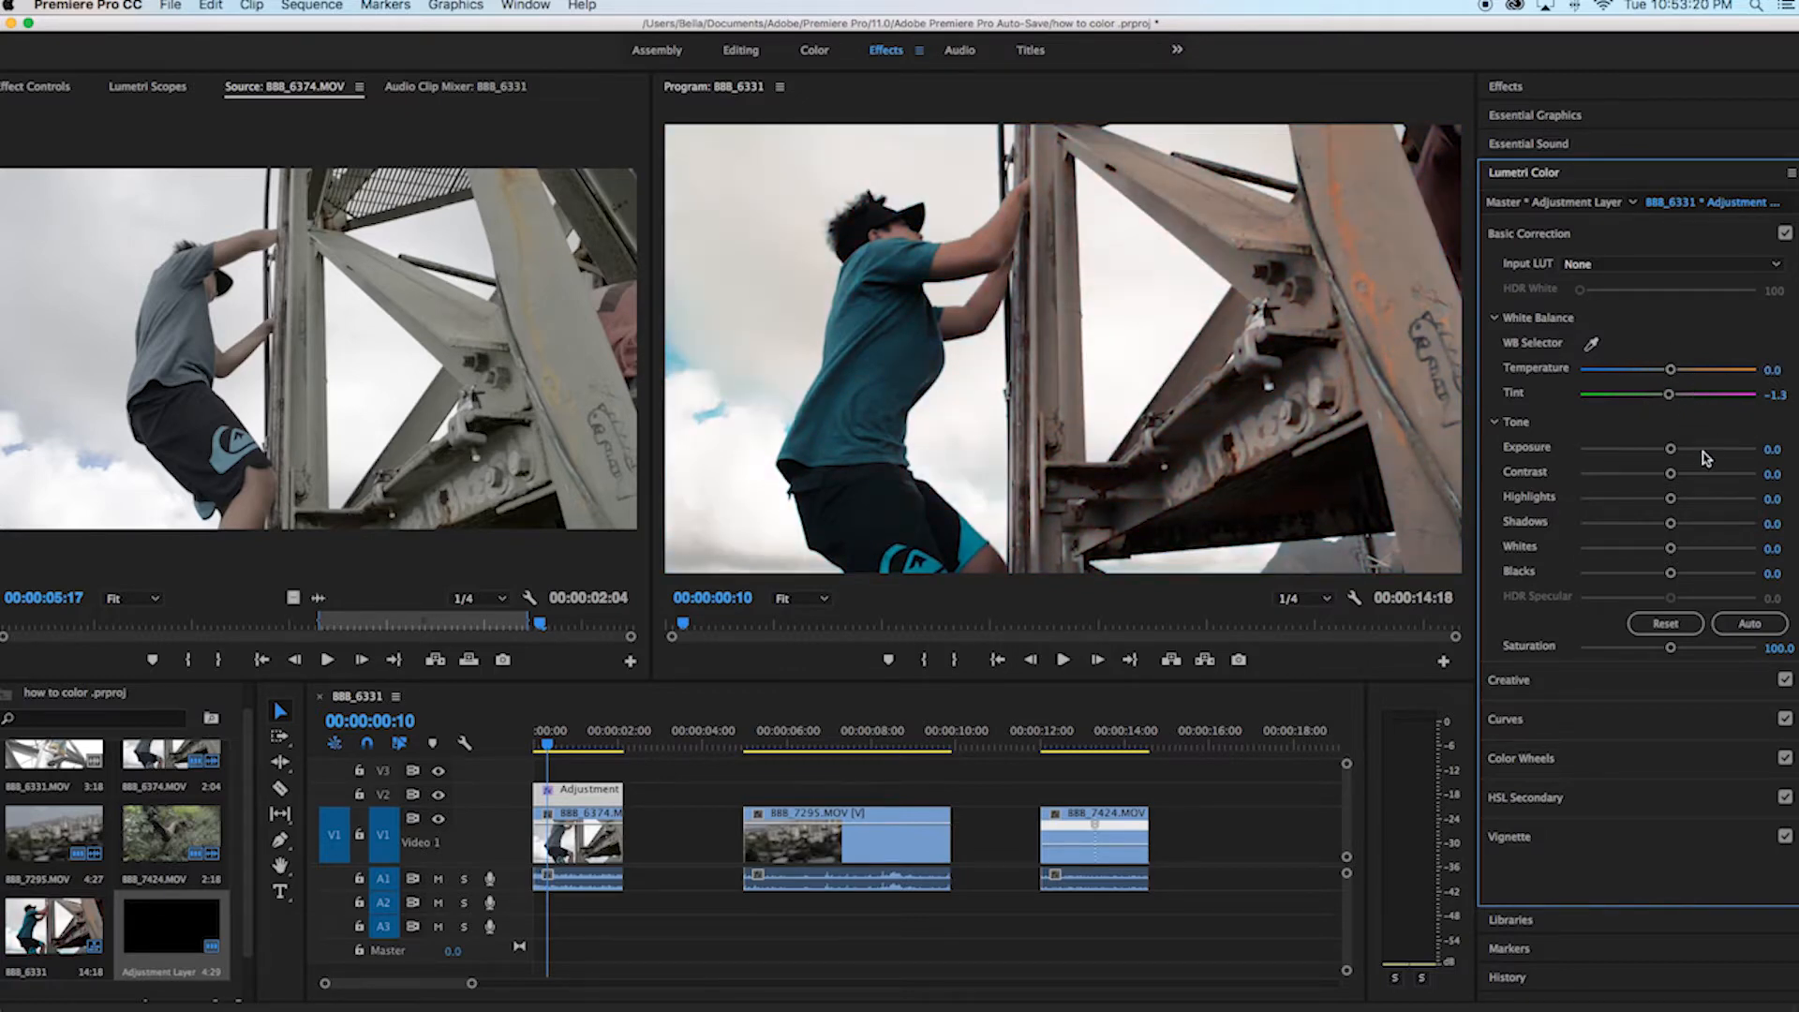
Try a lower Exposure and Highlights at -100 on the first adjustment layer, returning both to 0.
{"action": "left_click_drag", "start_coordinate": [1670, 448], "coordinate": [1614, 452]}
{"action": "left_click_drag", "start_coordinate": [1670, 499], "coordinate": [1542, 507]}
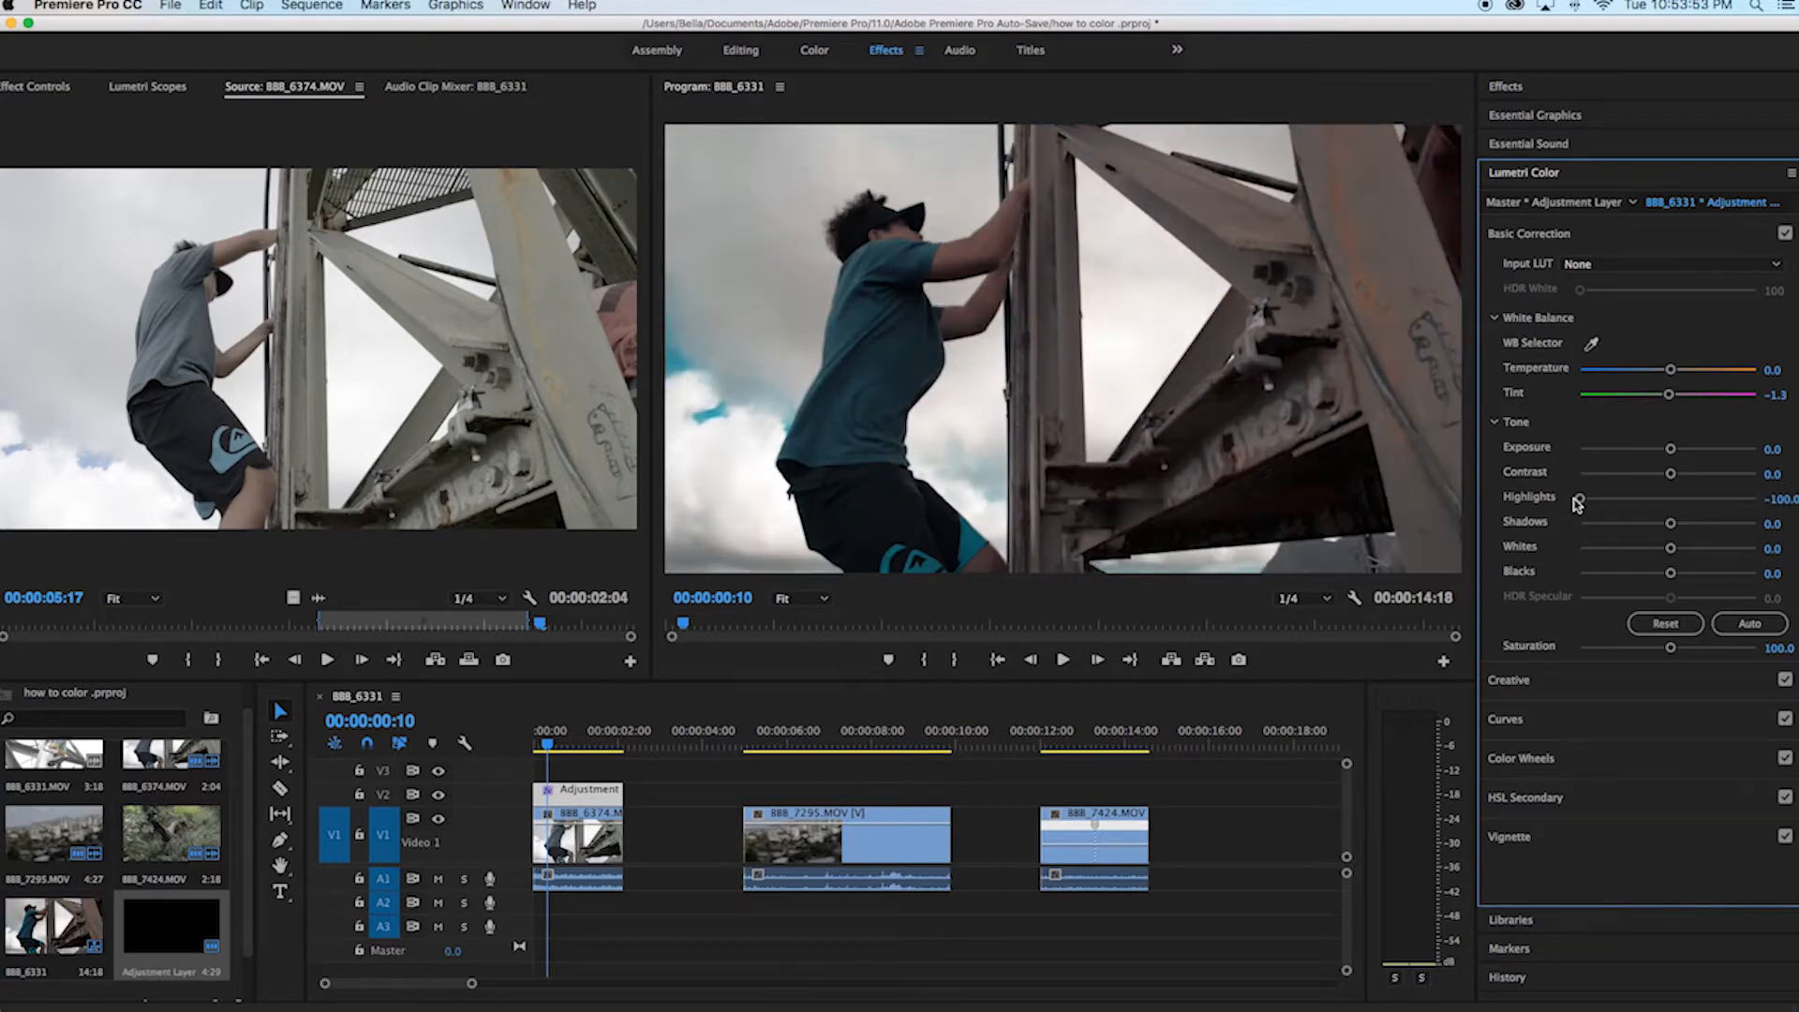
{"action": "double_click", "coordinate": [1580, 498]}
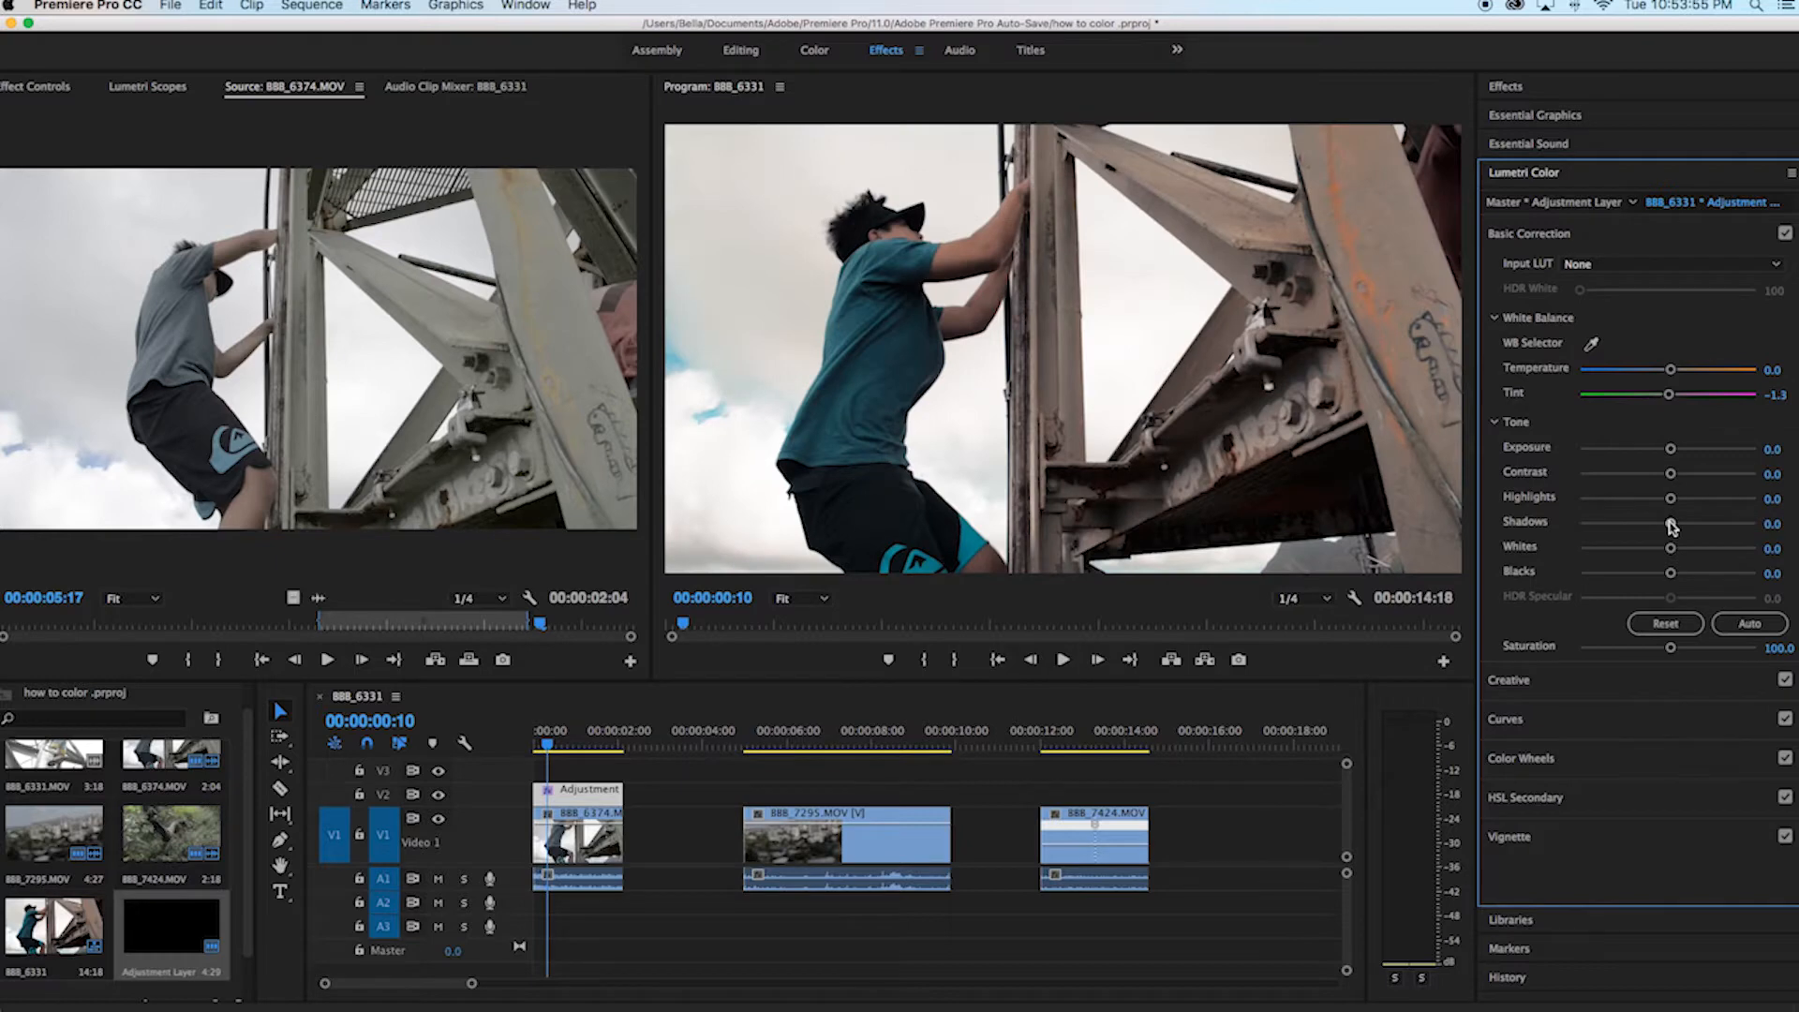
{"action": "mouse_move", "coordinate": [1672, 525]}
{"action": "left_mouse_down"}
{"action": "mouse_move", "coordinate": [1569, 523]}
{"action": "mouse_move", "coordinate": [1744, 522]}
{"action": "mouse_move", "coordinate": [1671, 528]}
{"action": "left_mouse_up"}
Try the Basic Correction Saturation at 200 and at its minimum, and reset it to 100.
{"action": "left_click_drag", "start_coordinate": [1670, 650], "coordinate": [1757, 649]}
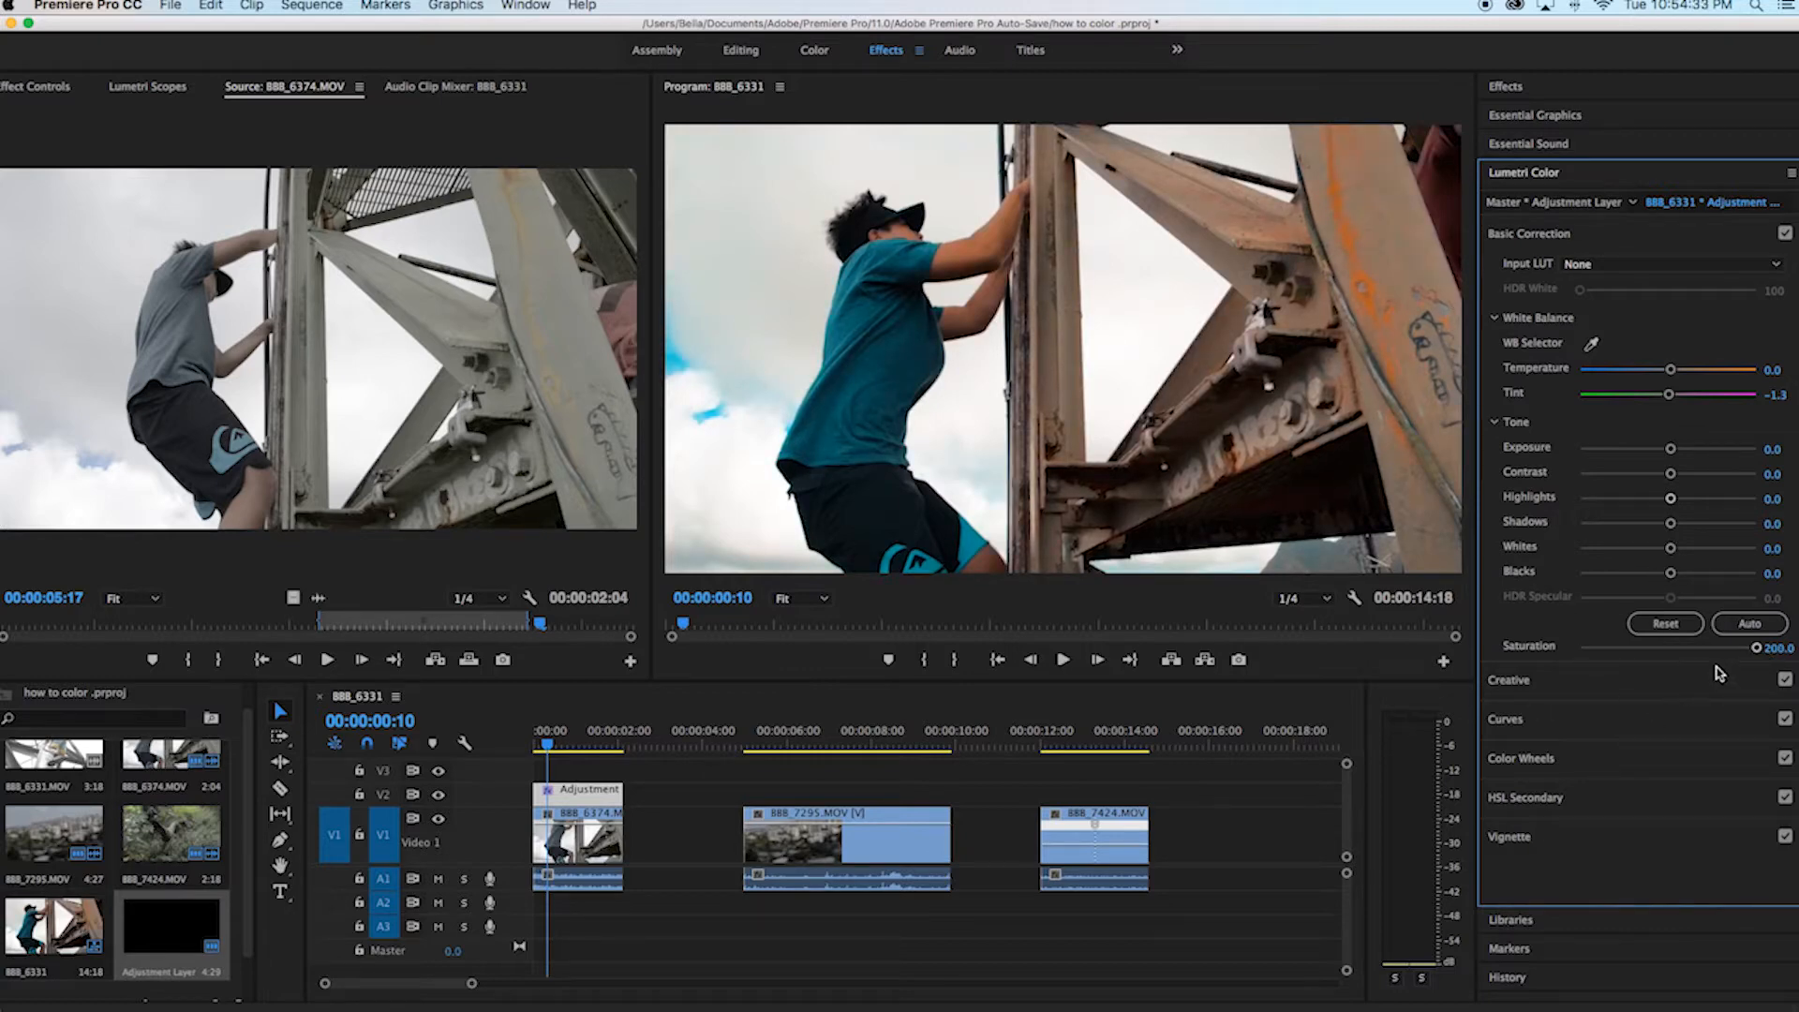
{"action": "left_click_drag", "start_coordinate": [1707, 648], "coordinate": [1580, 649]}
{"action": "mouse_move", "coordinate": [1701, 655]}
{"action": "left_mouse_down"}
{"action": "mouse_move", "coordinate": [1669, 653]}
{"action": "mouse_move", "coordinate": [1757, 648]}
{"action": "mouse_move", "coordinate": [1687, 653]}
{"action": "mouse_move", "coordinate": [1709, 653]}
{"action": "left_mouse_up"}
{"action": "double_click", "coordinate": [1709, 653]}
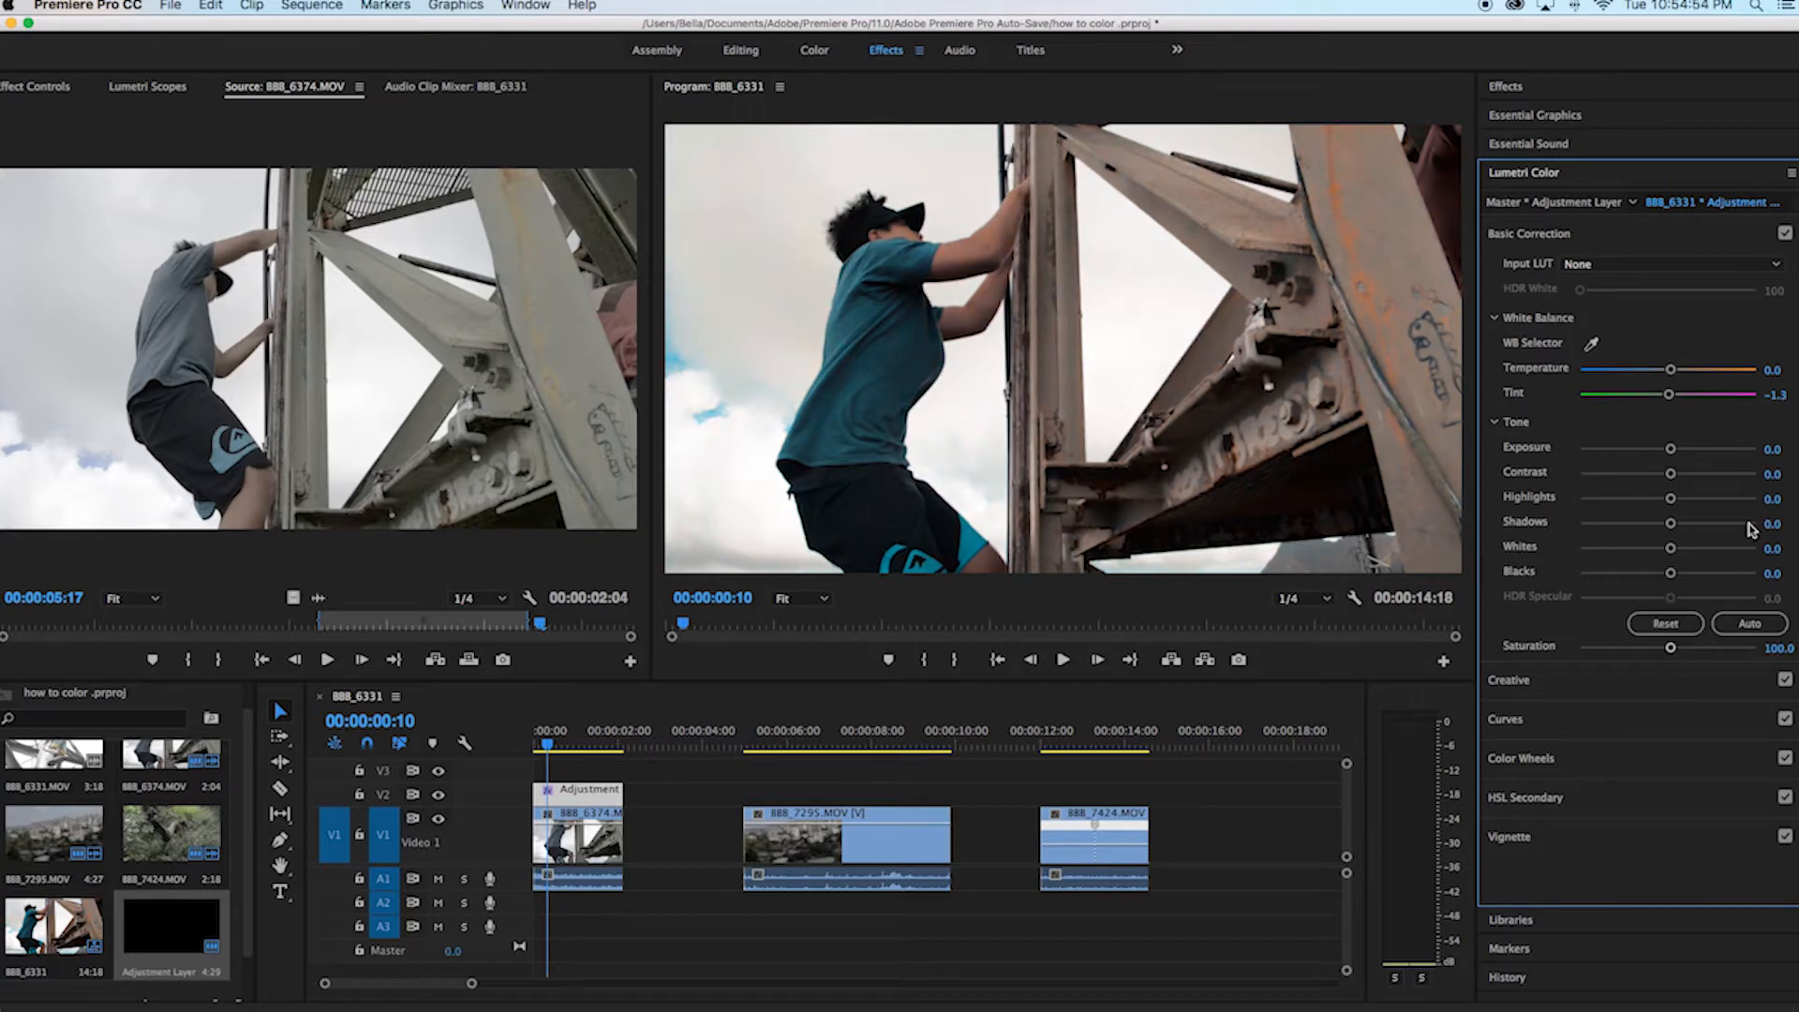
Set the first adjustment layer's Basic Correction to Shadows -21.1, Contrast 21.1 and Saturation 129.7.
{"action": "mouse_move", "coordinate": [1670, 523]}
{"action": "left_mouse_down"}
{"action": "mouse_move", "coordinate": [1651, 527]}
{"action": "mouse_move", "coordinate": [1733, 528]}
{"action": "mouse_move", "coordinate": [1657, 526]}
{"action": "left_mouse_up"}
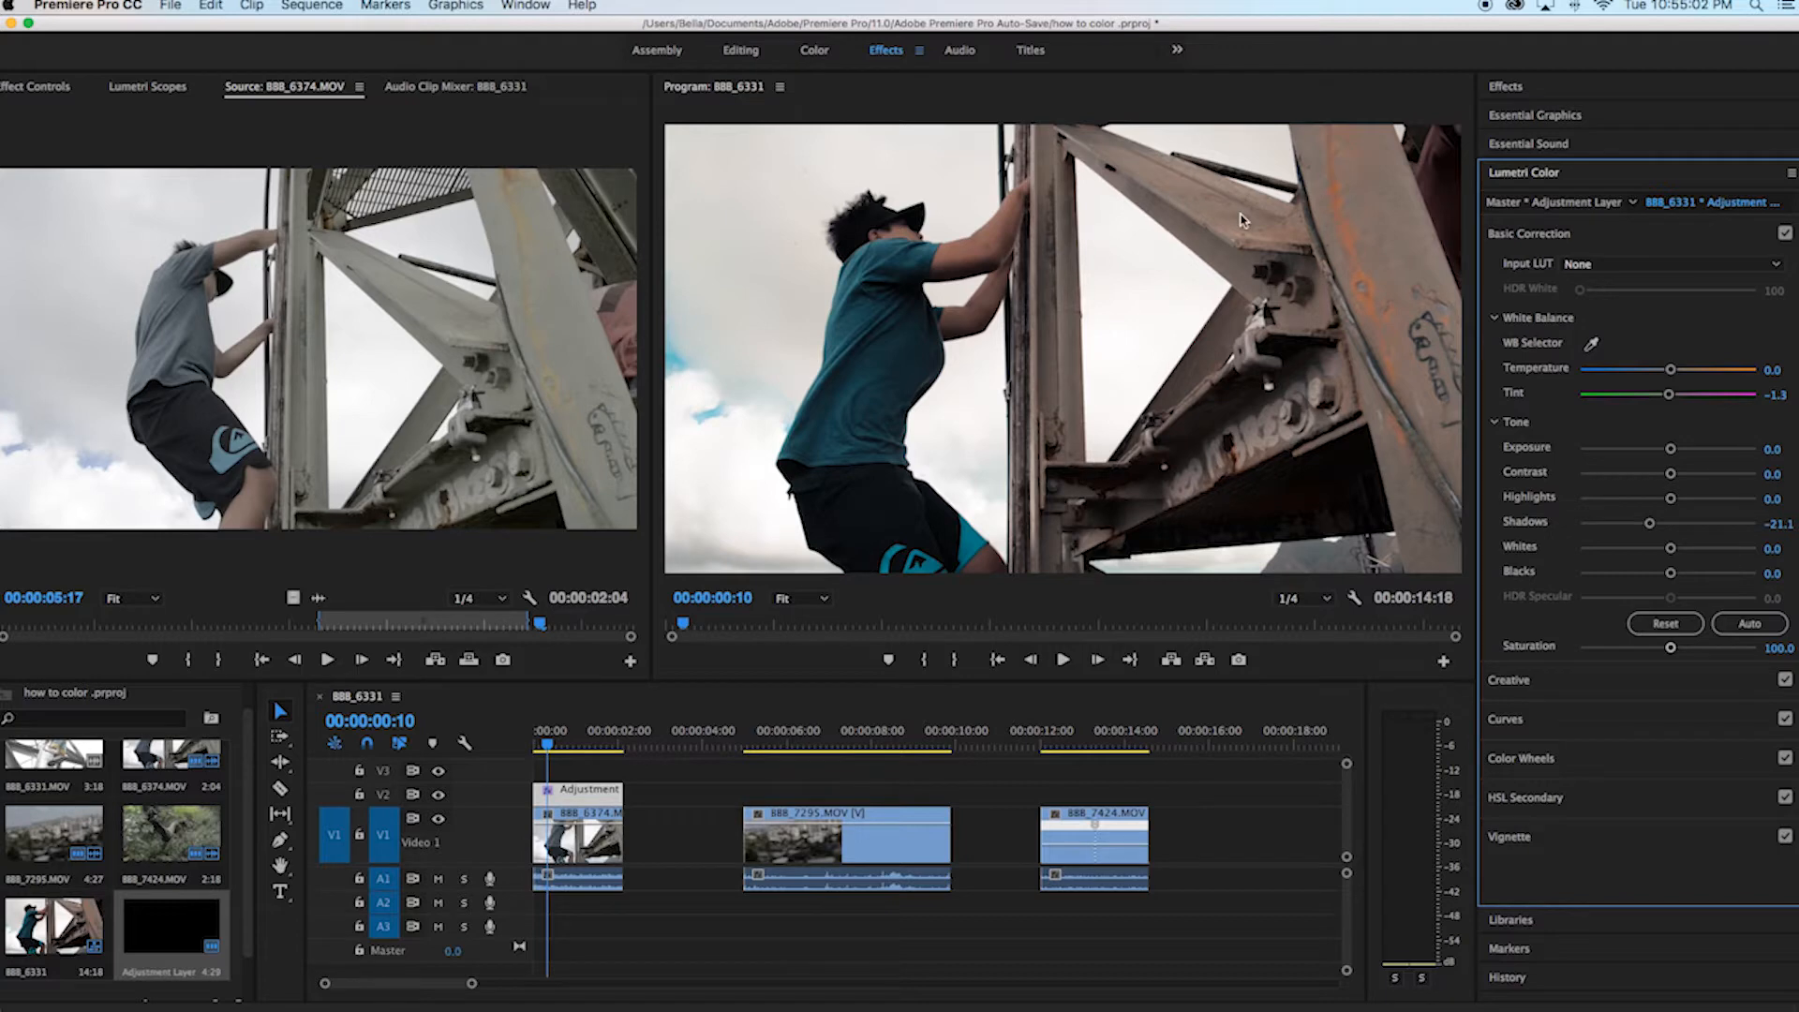
{"action": "left_click_drag", "start_coordinate": [1670, 473], "coordinate": [1686, 473]}
{"action": "left_click_drag", "start_coordinate": [1672, 653], "coordinate": [1695, 654]}
Compare the first clip before and after grading by playing it from the start with track V2 hidden and again with it shown.
{"action": "left_click", "coordinate": [537, 745]}
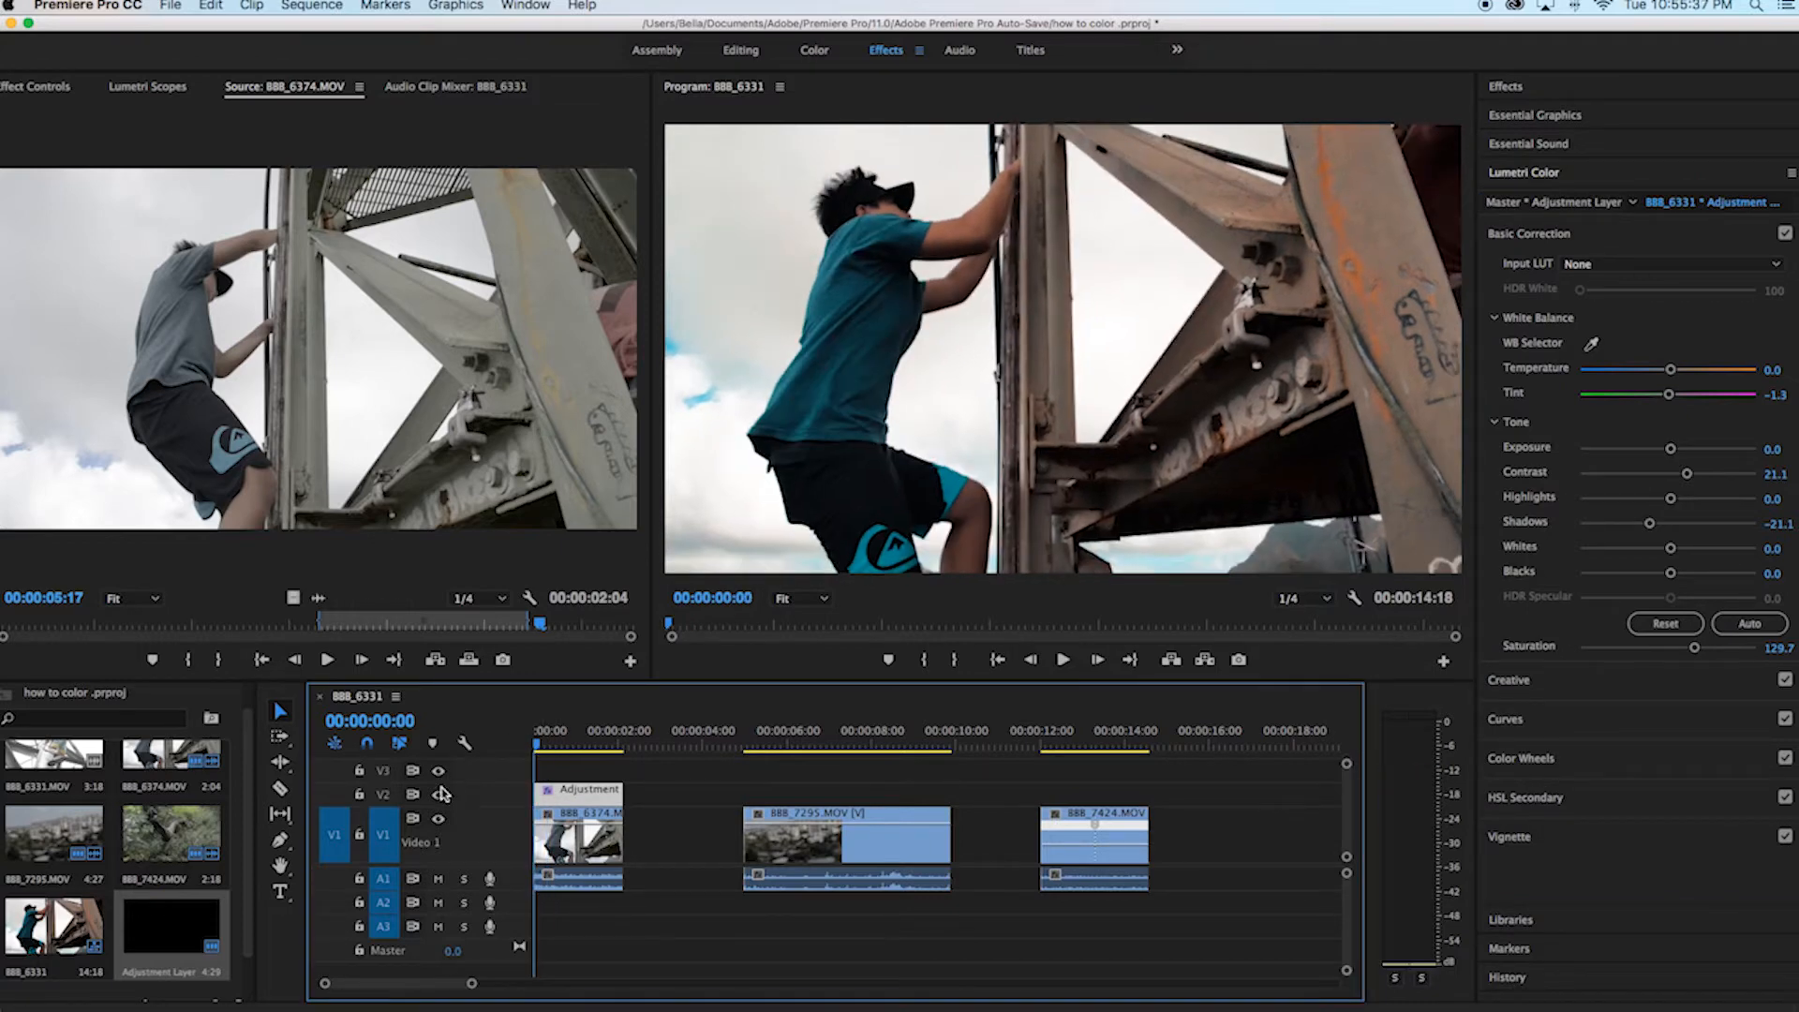
{"action": "left_click", "coordinate": [438, 794]}
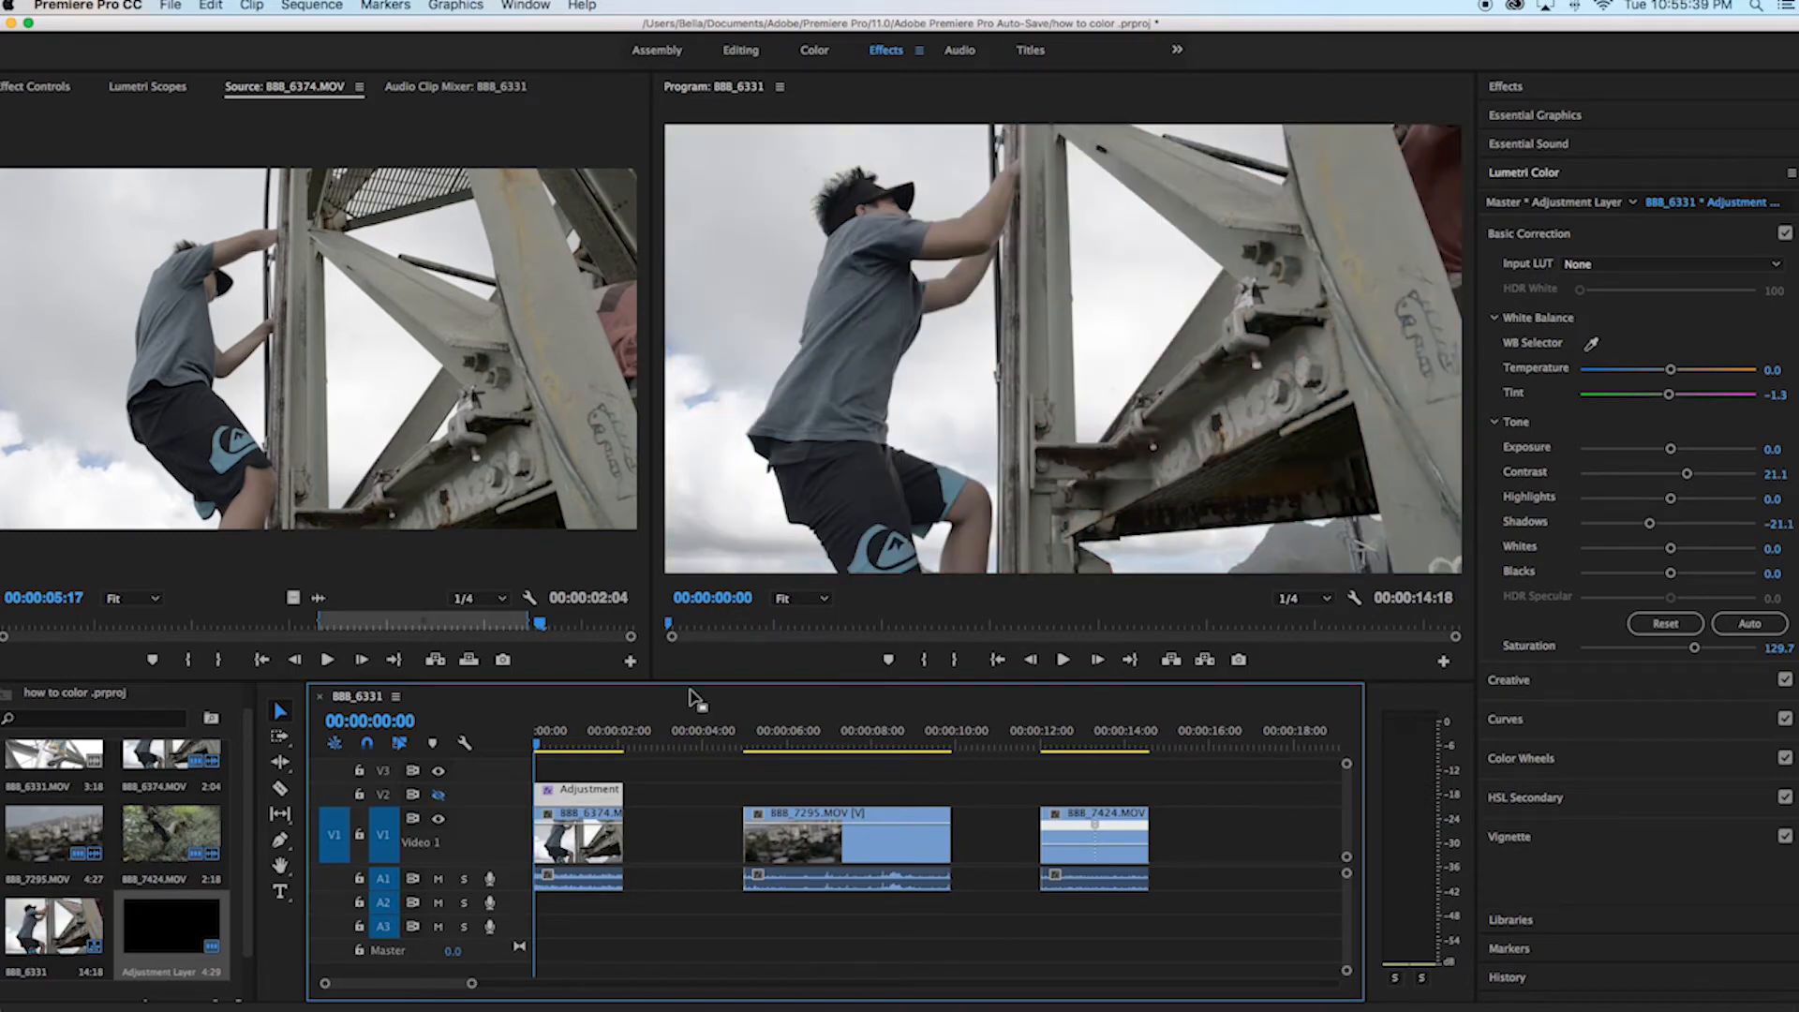
{"action": "key", "text": "space"}
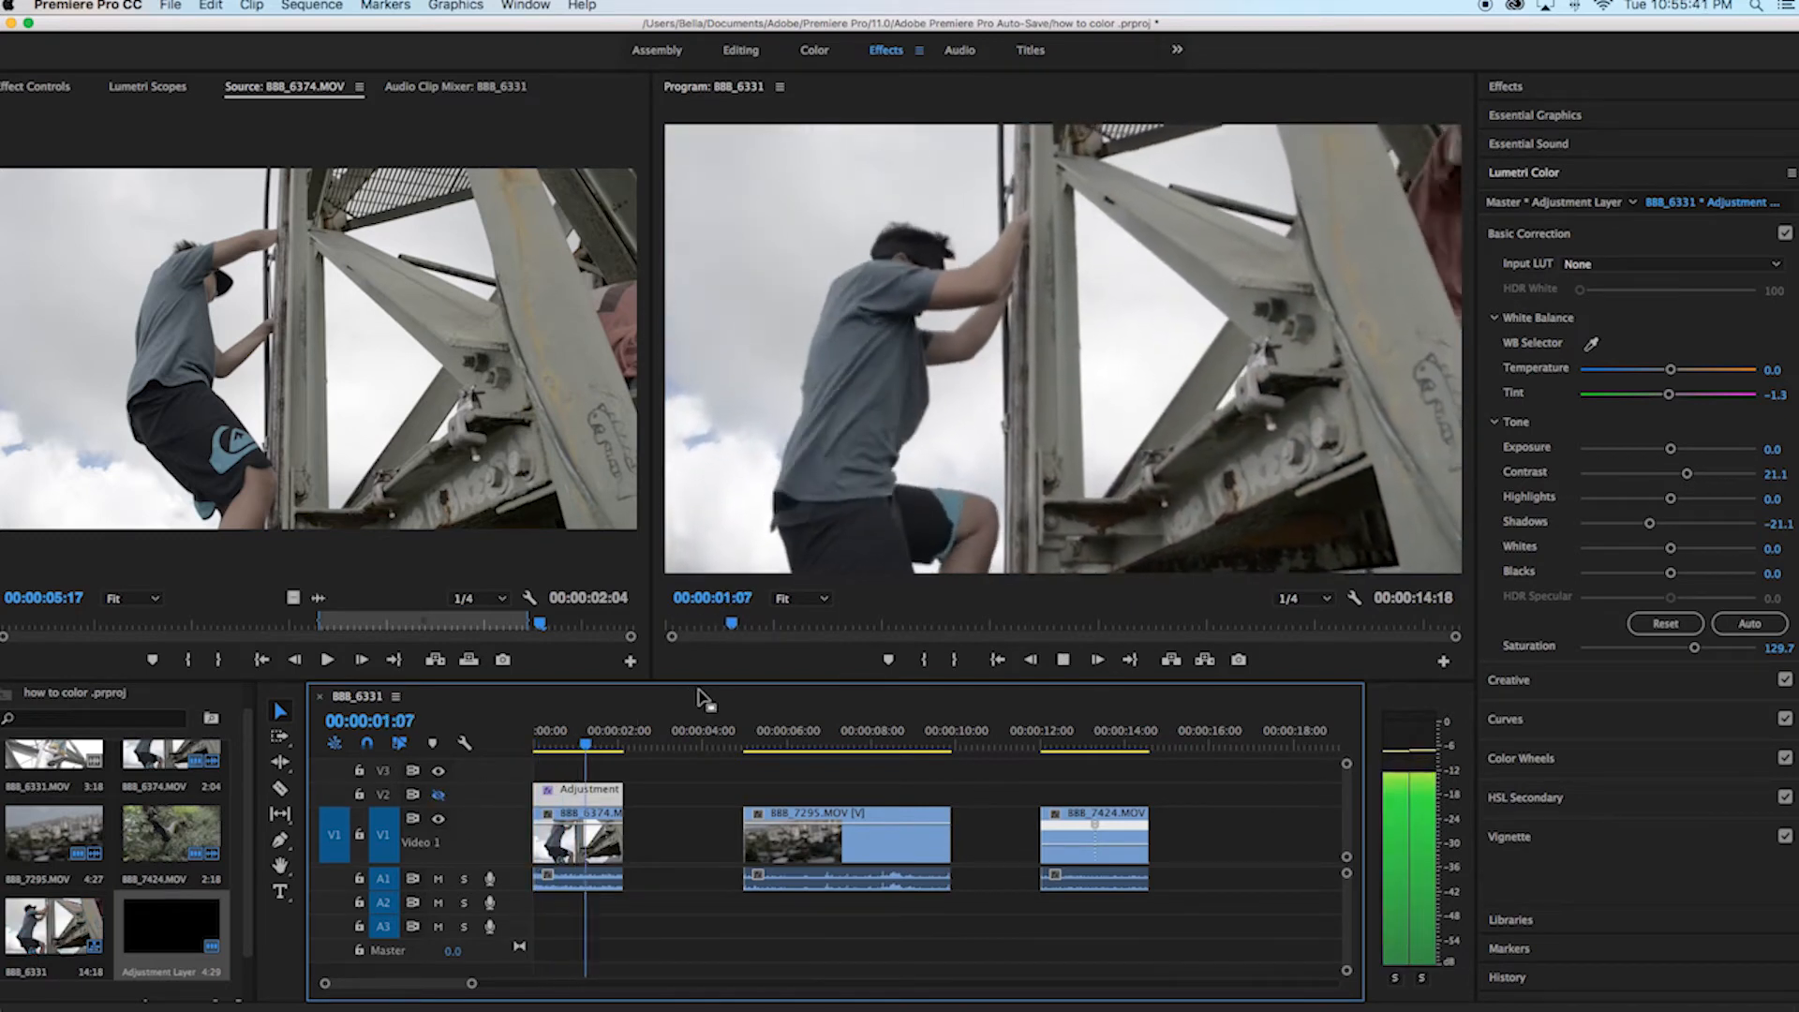
{"action": "left_click", "coordinate": [619, 747]}
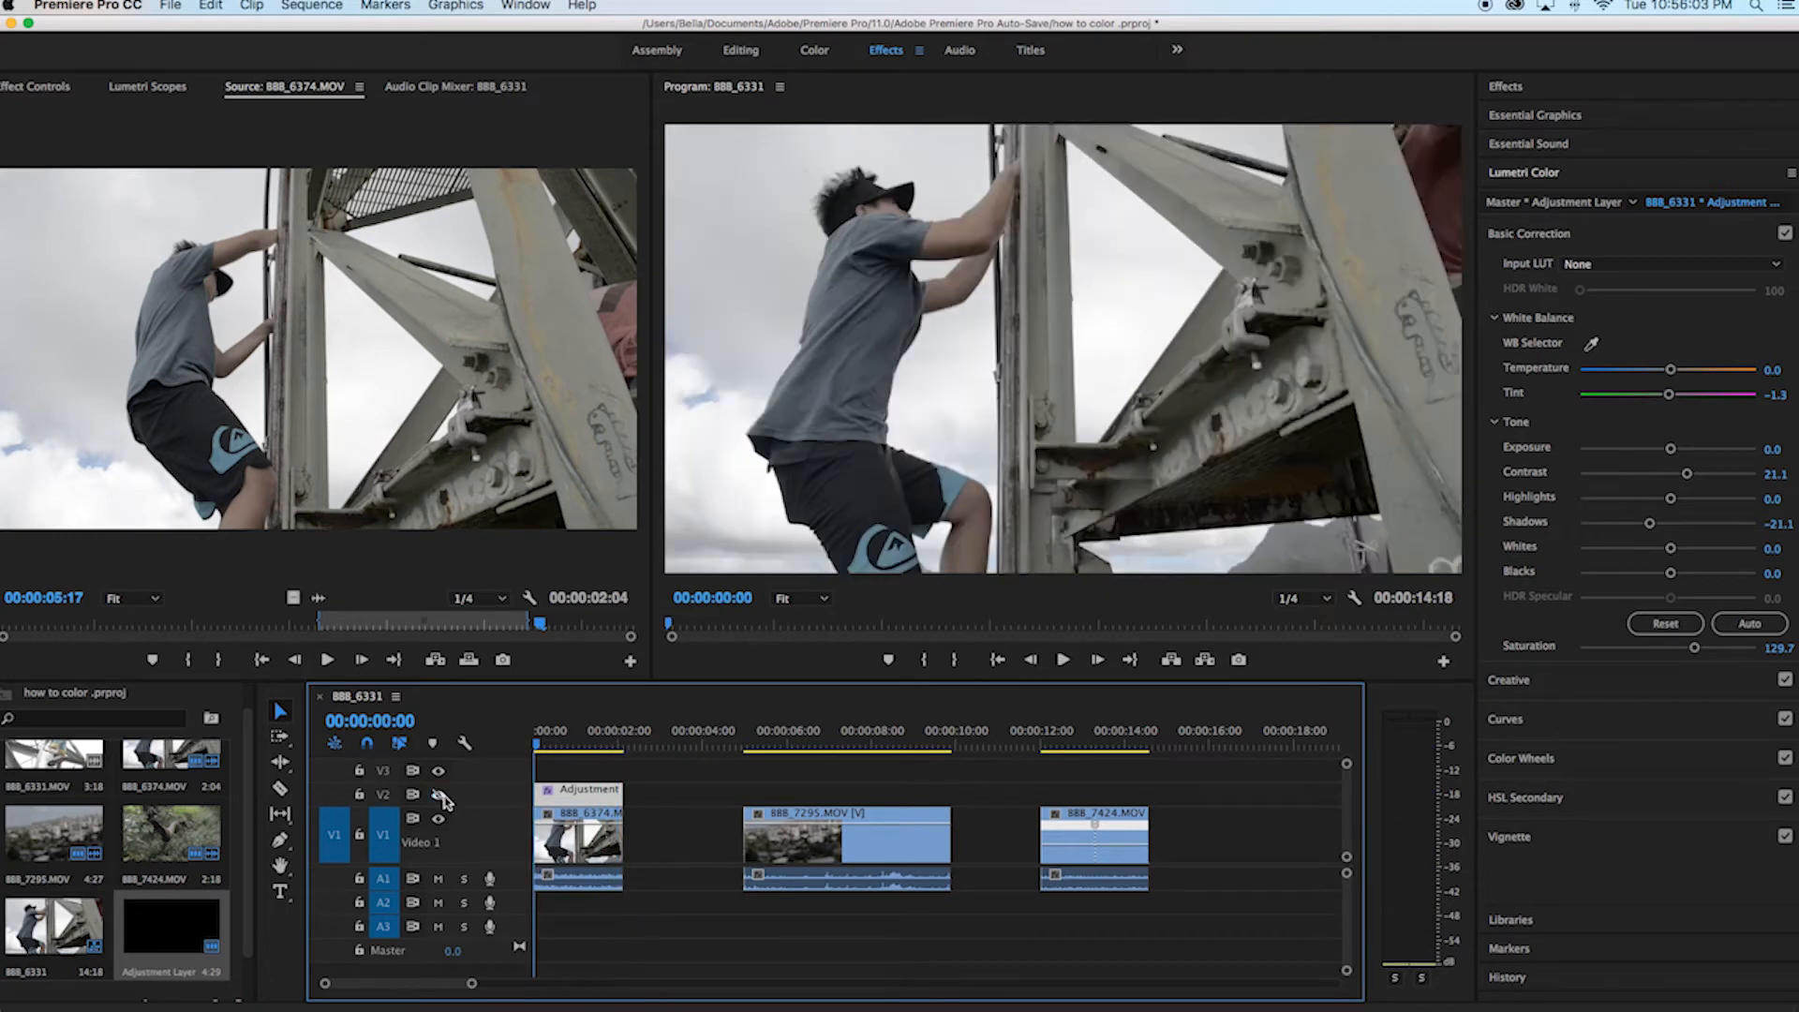
{"action": "left_click", "coordinate": [438, 795]}
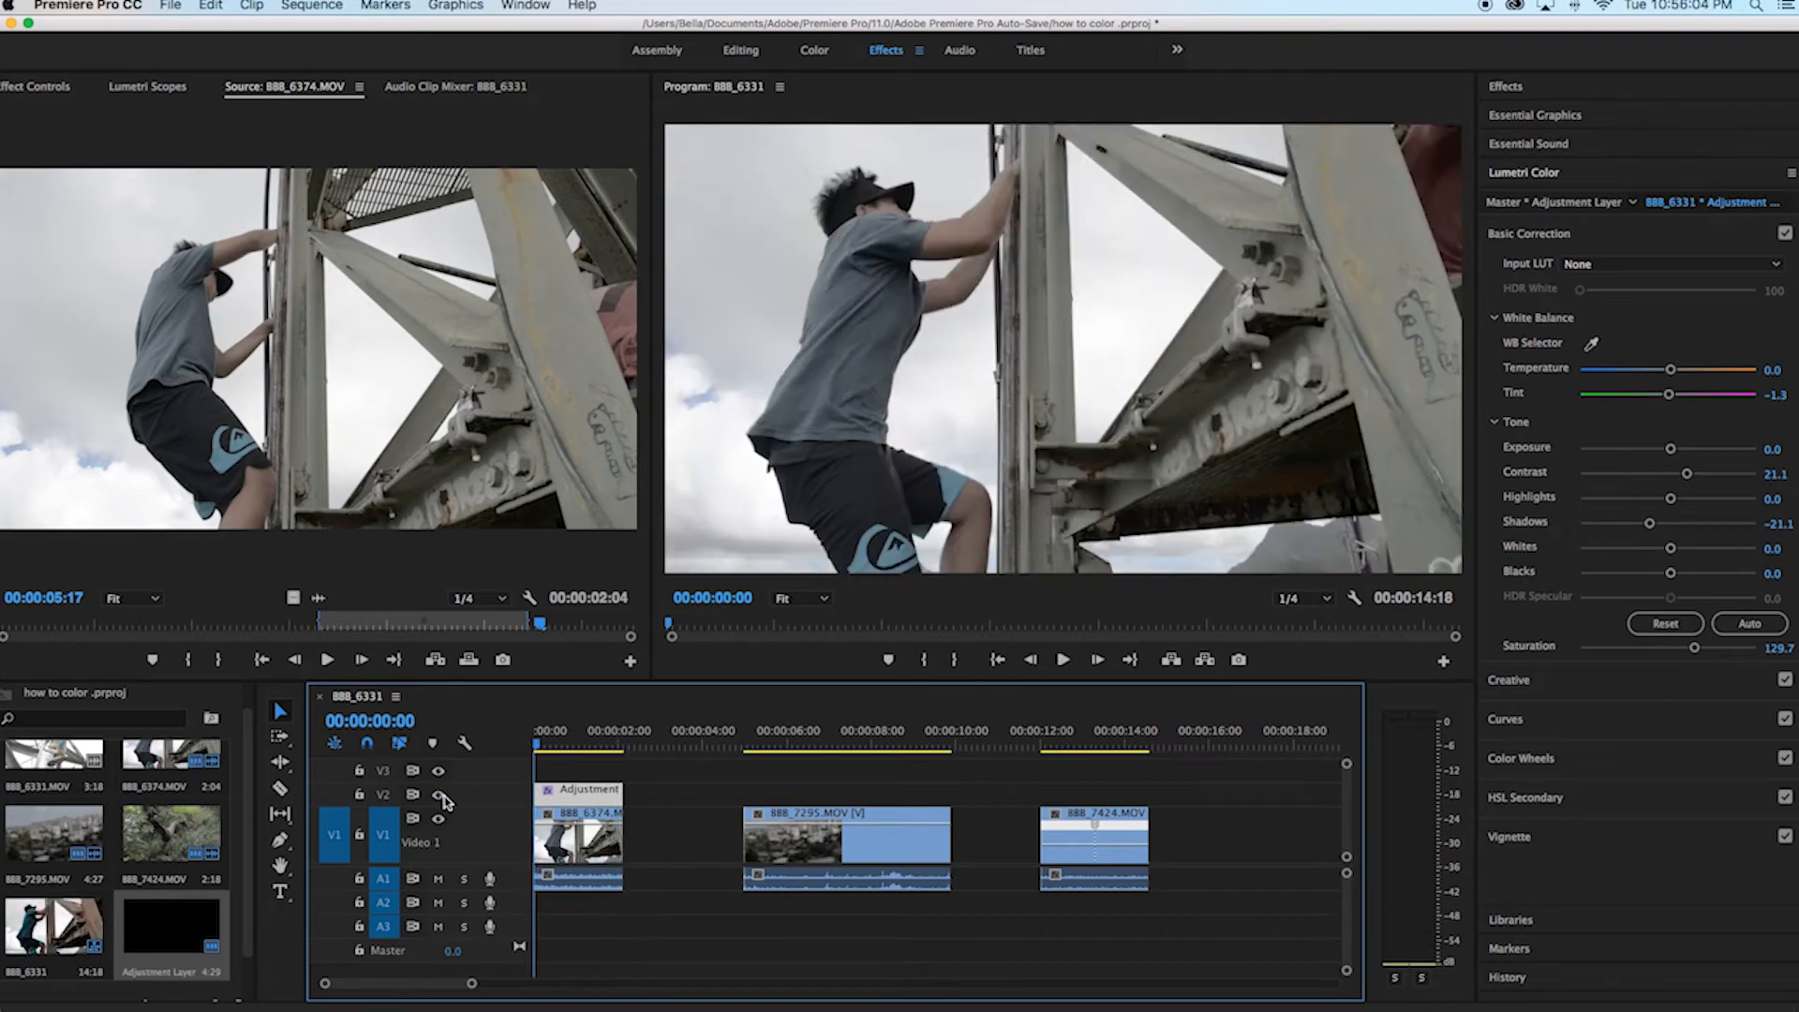
{"action": "key", "text": "space"}
{"action": "key", "text": "space"}
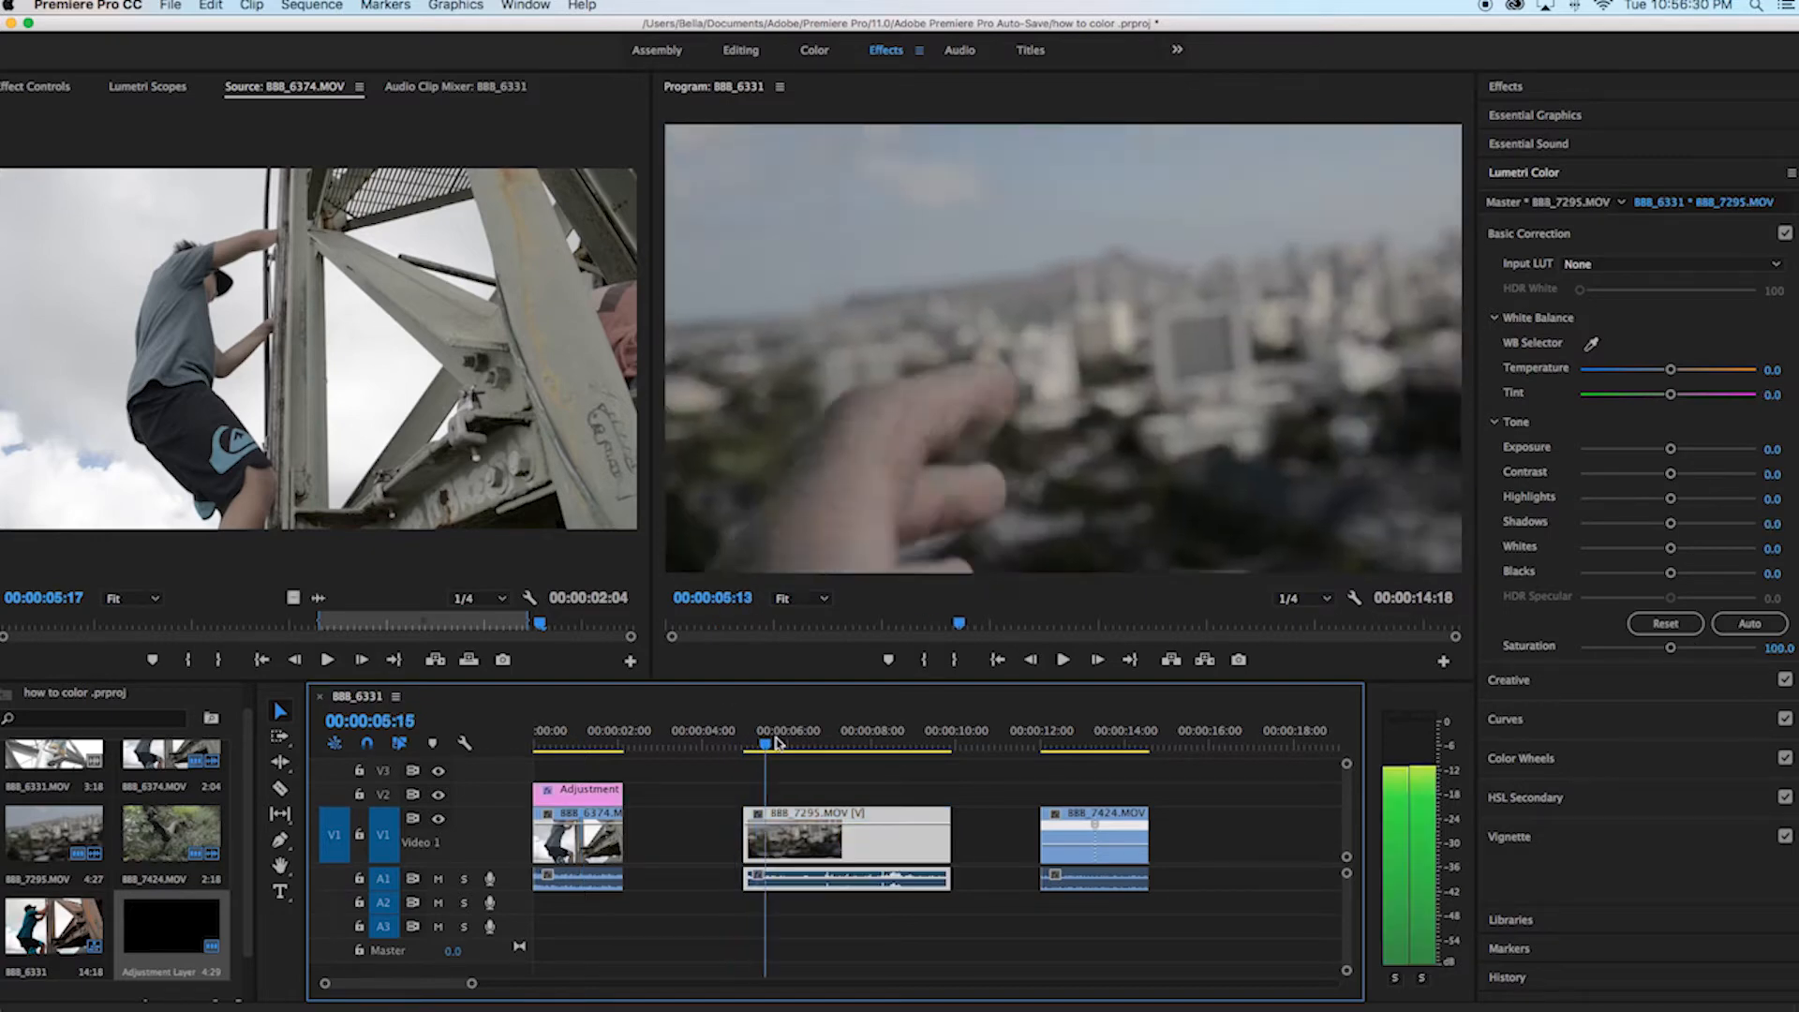
Move the playhead to 00:00:09:21 and place the Adjustment Layer on V2 above the 888_7295.MOV clip.
{"action": "left_click_drag", "start_coordinate": [762, 749], "coordinate": [938, 743]}
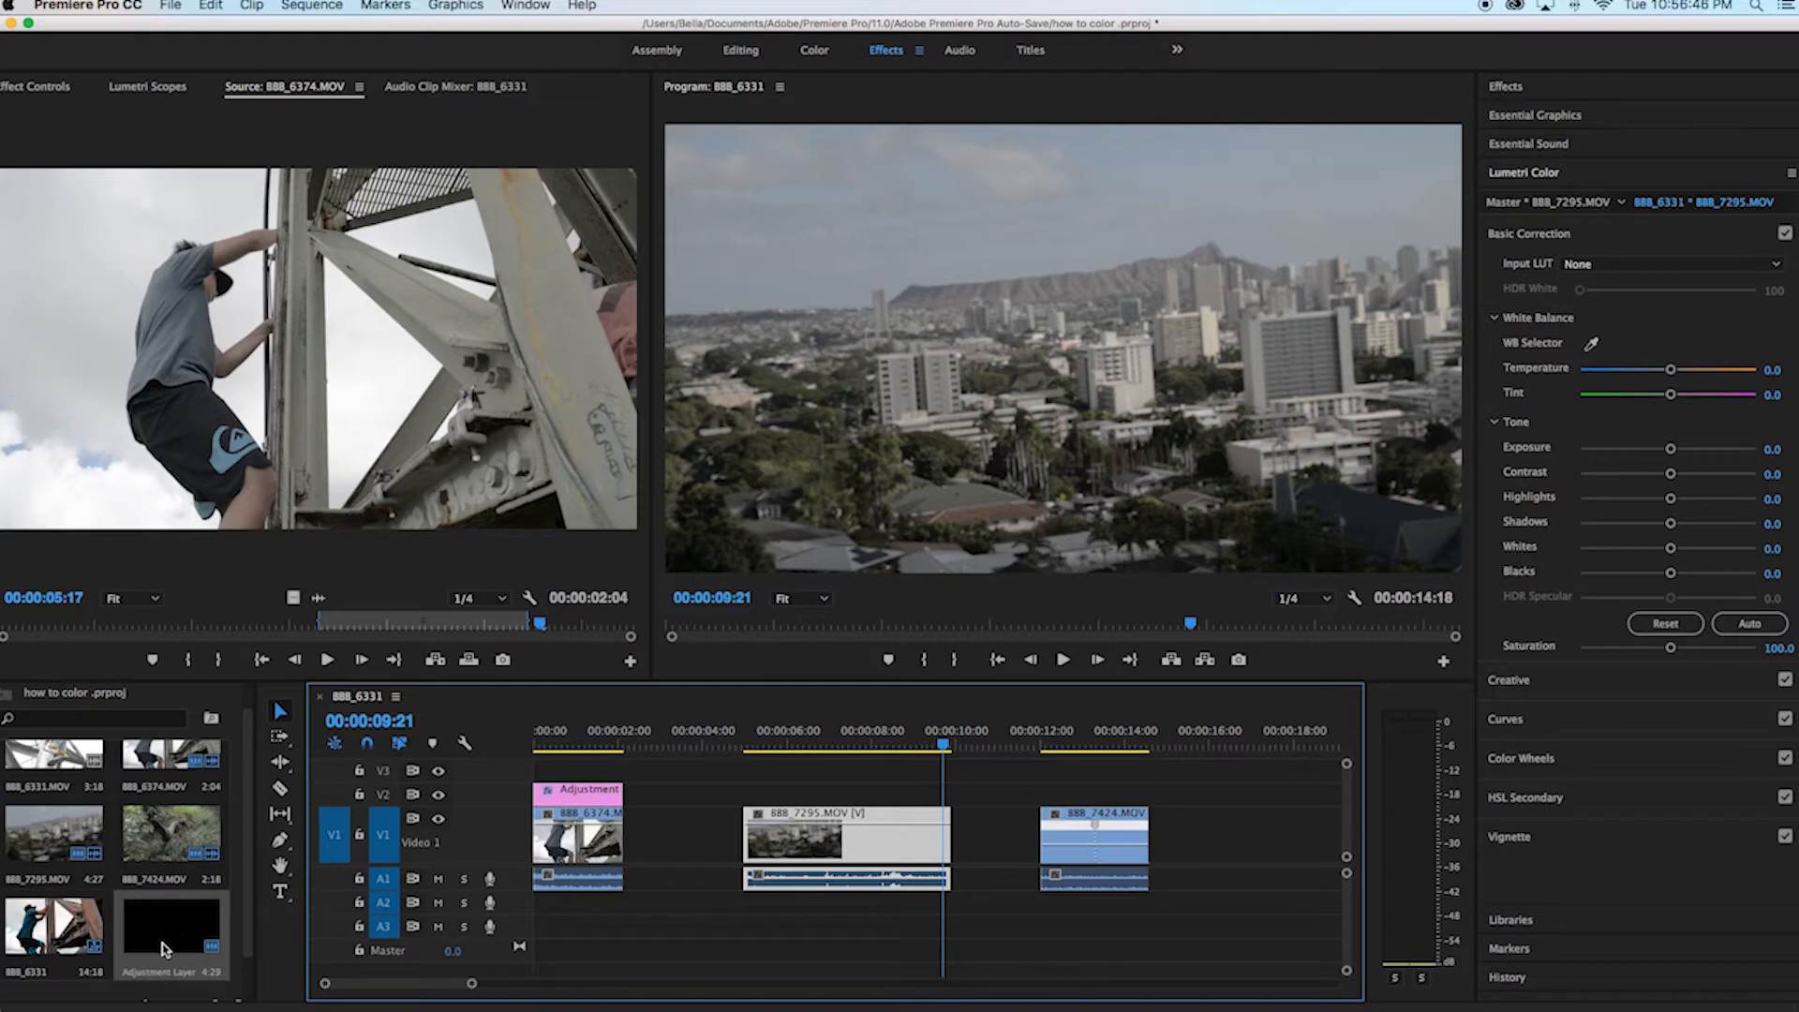
{"action": "left_click_drag", "start_coordinate": [165, 946], "coordinate": [787, 792]}
Apply the teal orangE.cube look to the adjustment layer above 888_7295.MOV and set its Intensity to 136.2.
{"action": "left_click", "coordinate": [1519, 682]}
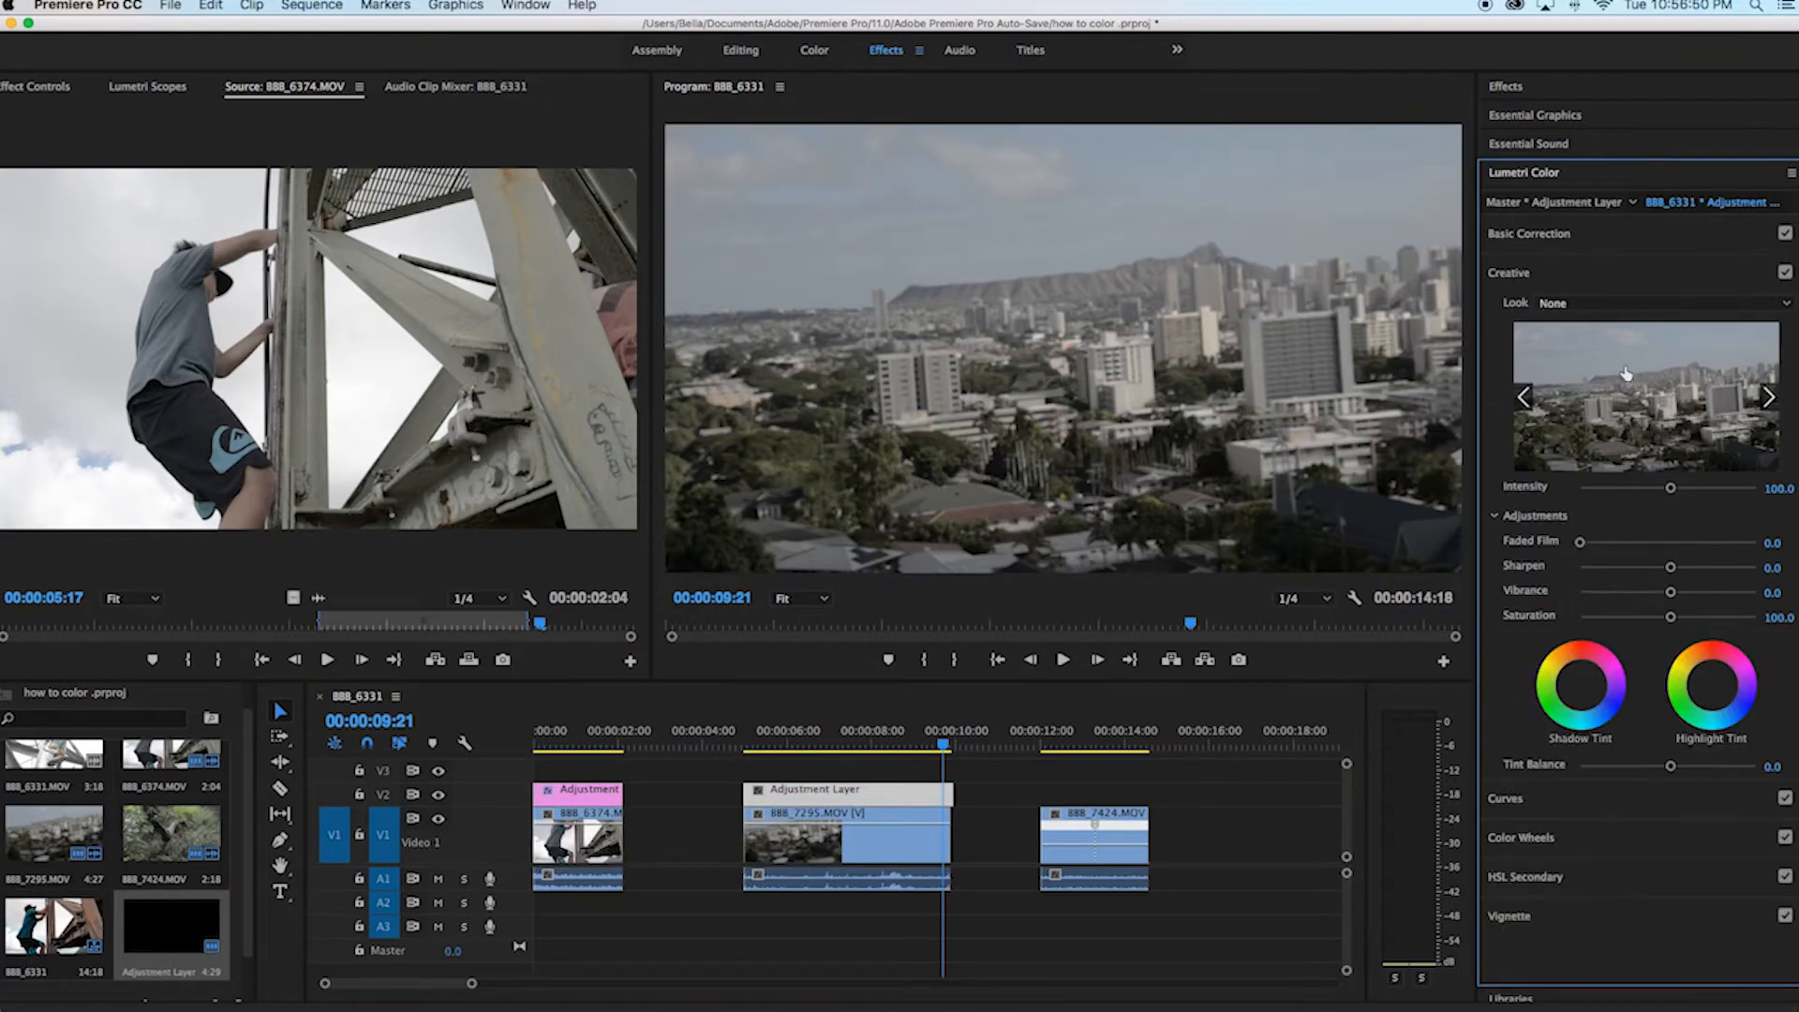
{"action": "left_click", "coordinate": [1593, 304]}
{"action": "left_click", "coordinate": [1422, 358]}
{"action": "left_click", "coordinate": [813, 239]}
{"action": "left_click", "coordinate": [1199, 564]}
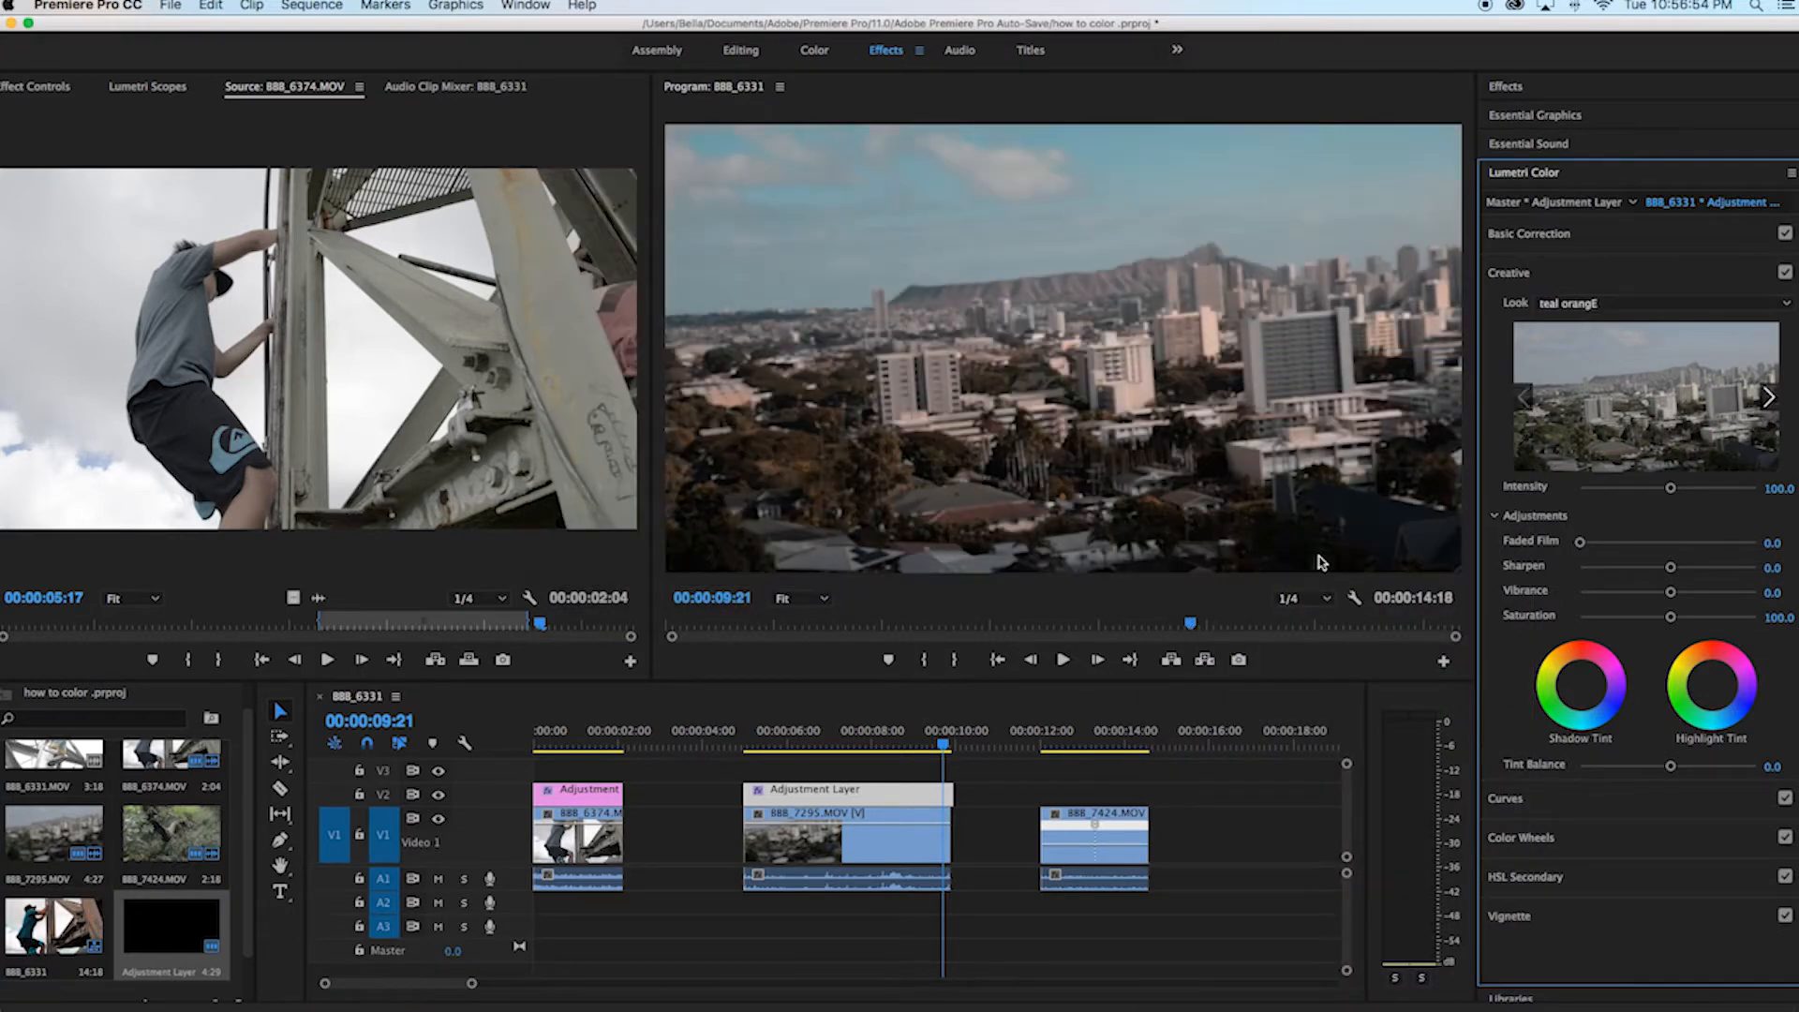
{"action": "left_click_drag", "start_coordinate": [1674, 490], "coordinate": [1700, 490]}
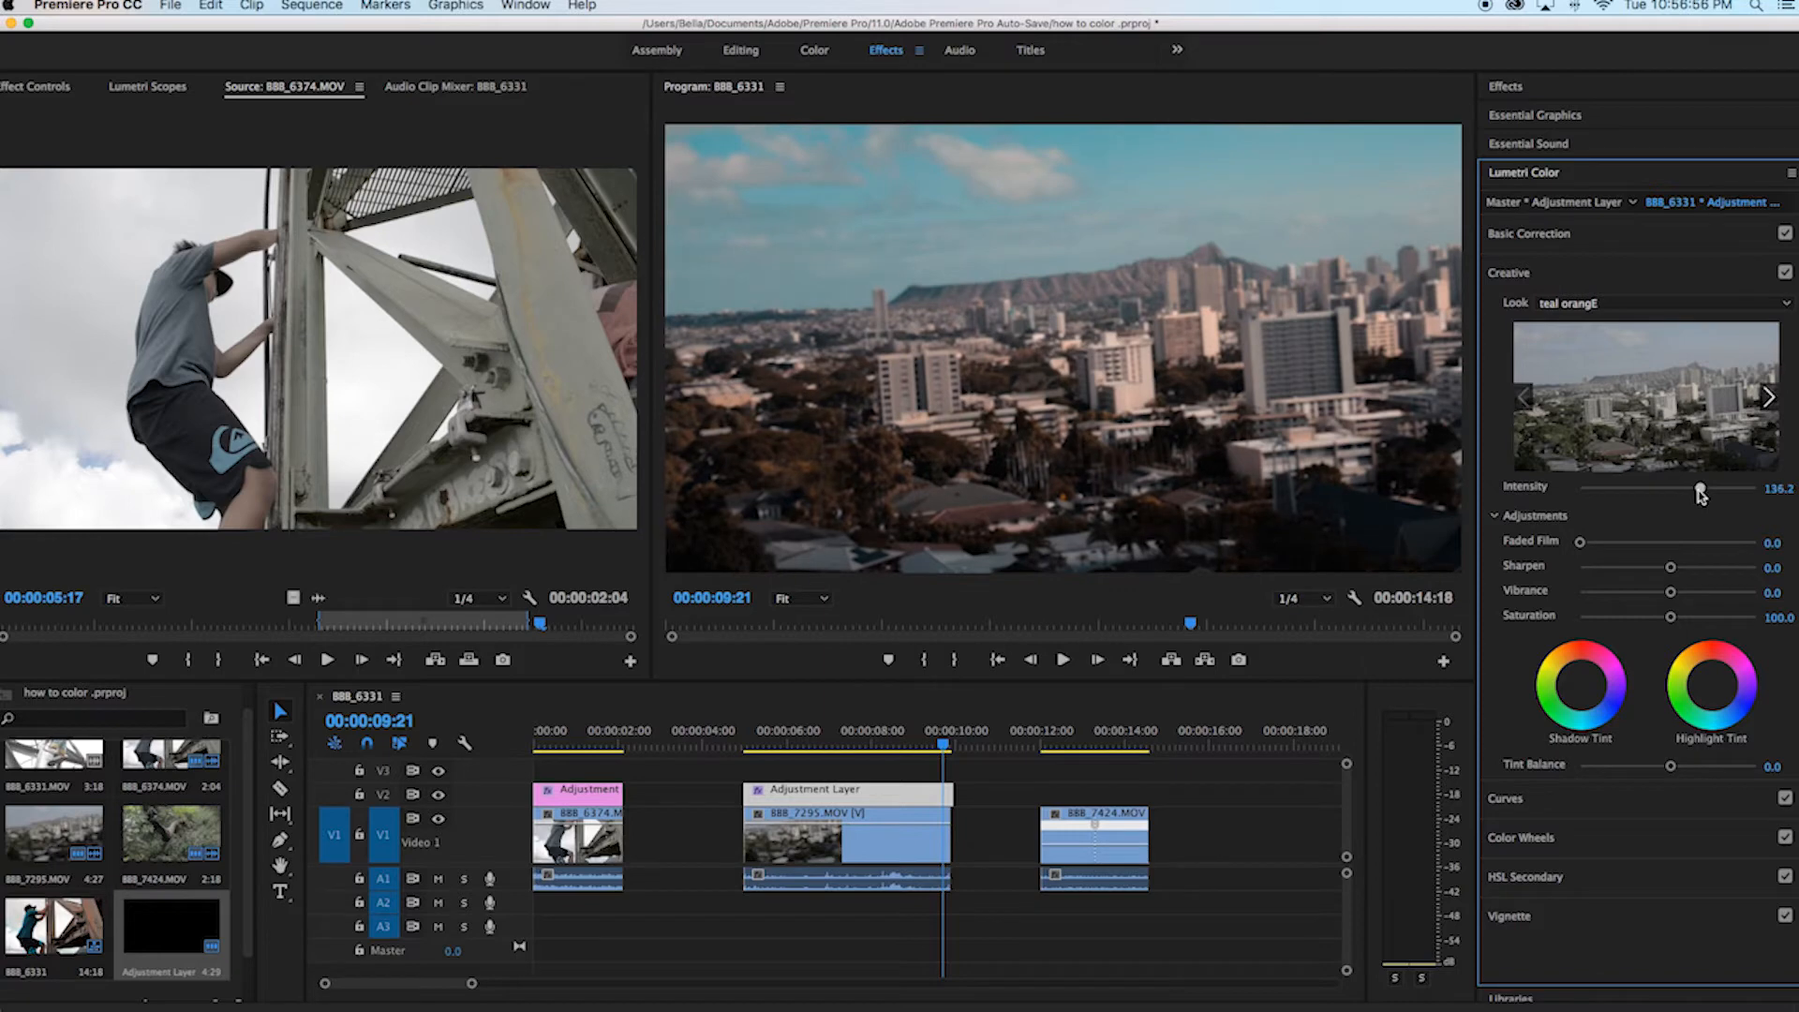
Set the second adjustment layer's Basic Correction to Saturation 122.2, Shadows 24.3 and Highlights -11.4.
{"action": "left_click", "coordinate": [1592, 242]}
{"action": "left_click_drag", "start_coordinate": [1676, 651], "coordinate": [1687, 647]}
{"action": "left_click_drag", "start_coordinate": [1669, 523], "coordinate": [1690, 530]}
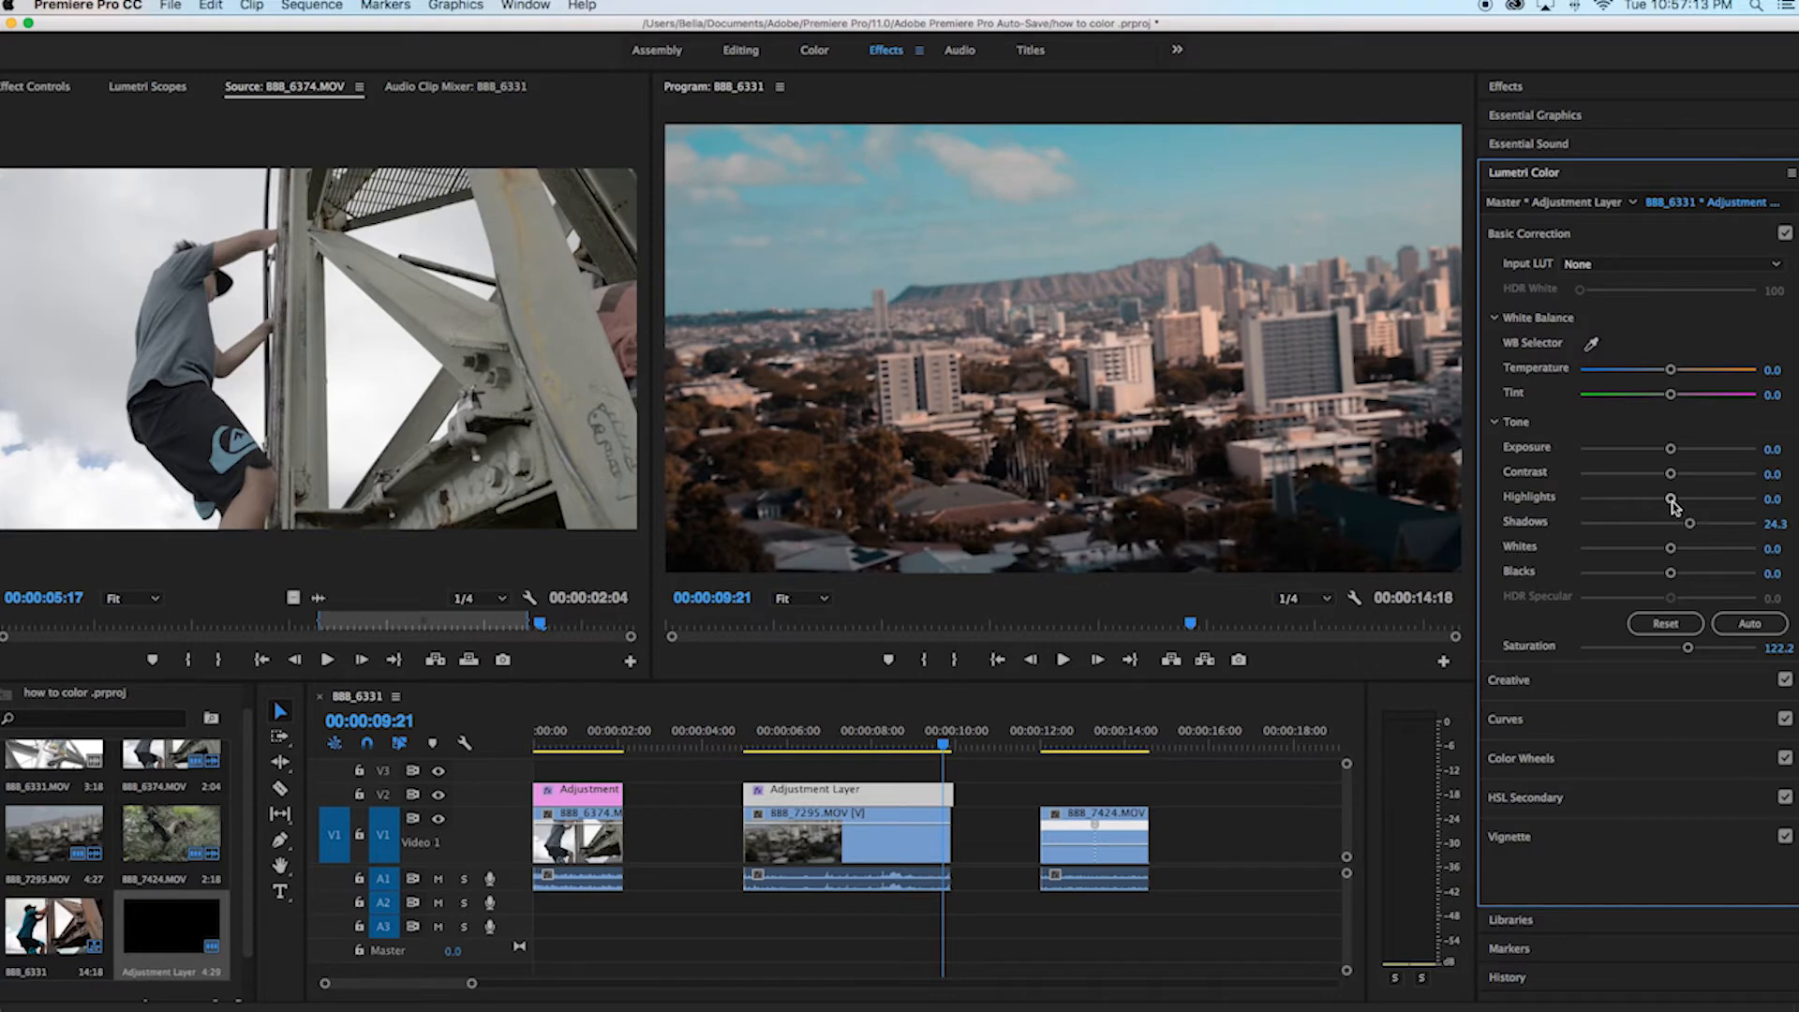
{"action": "left_click_drag", "start_coordinate": [1669, 500], "coordinate": [1657, 499]}
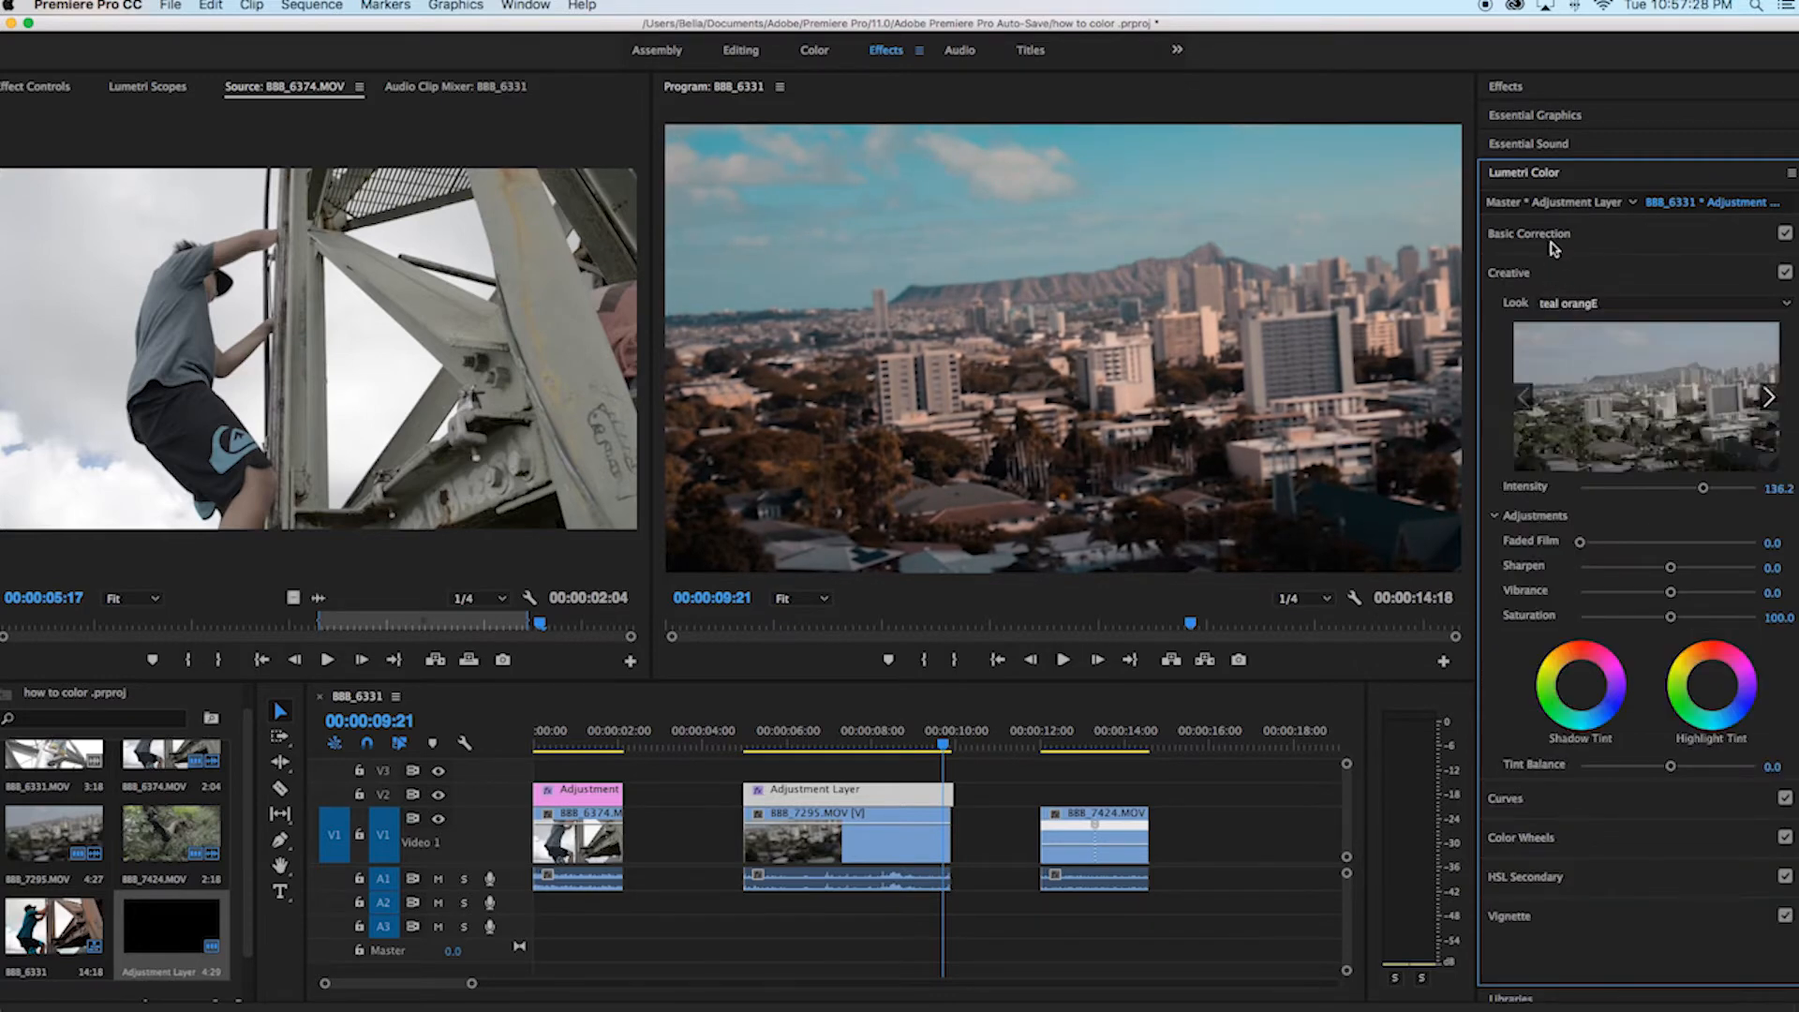
{"action": "left_click", "coordinate": [1550, 243]}
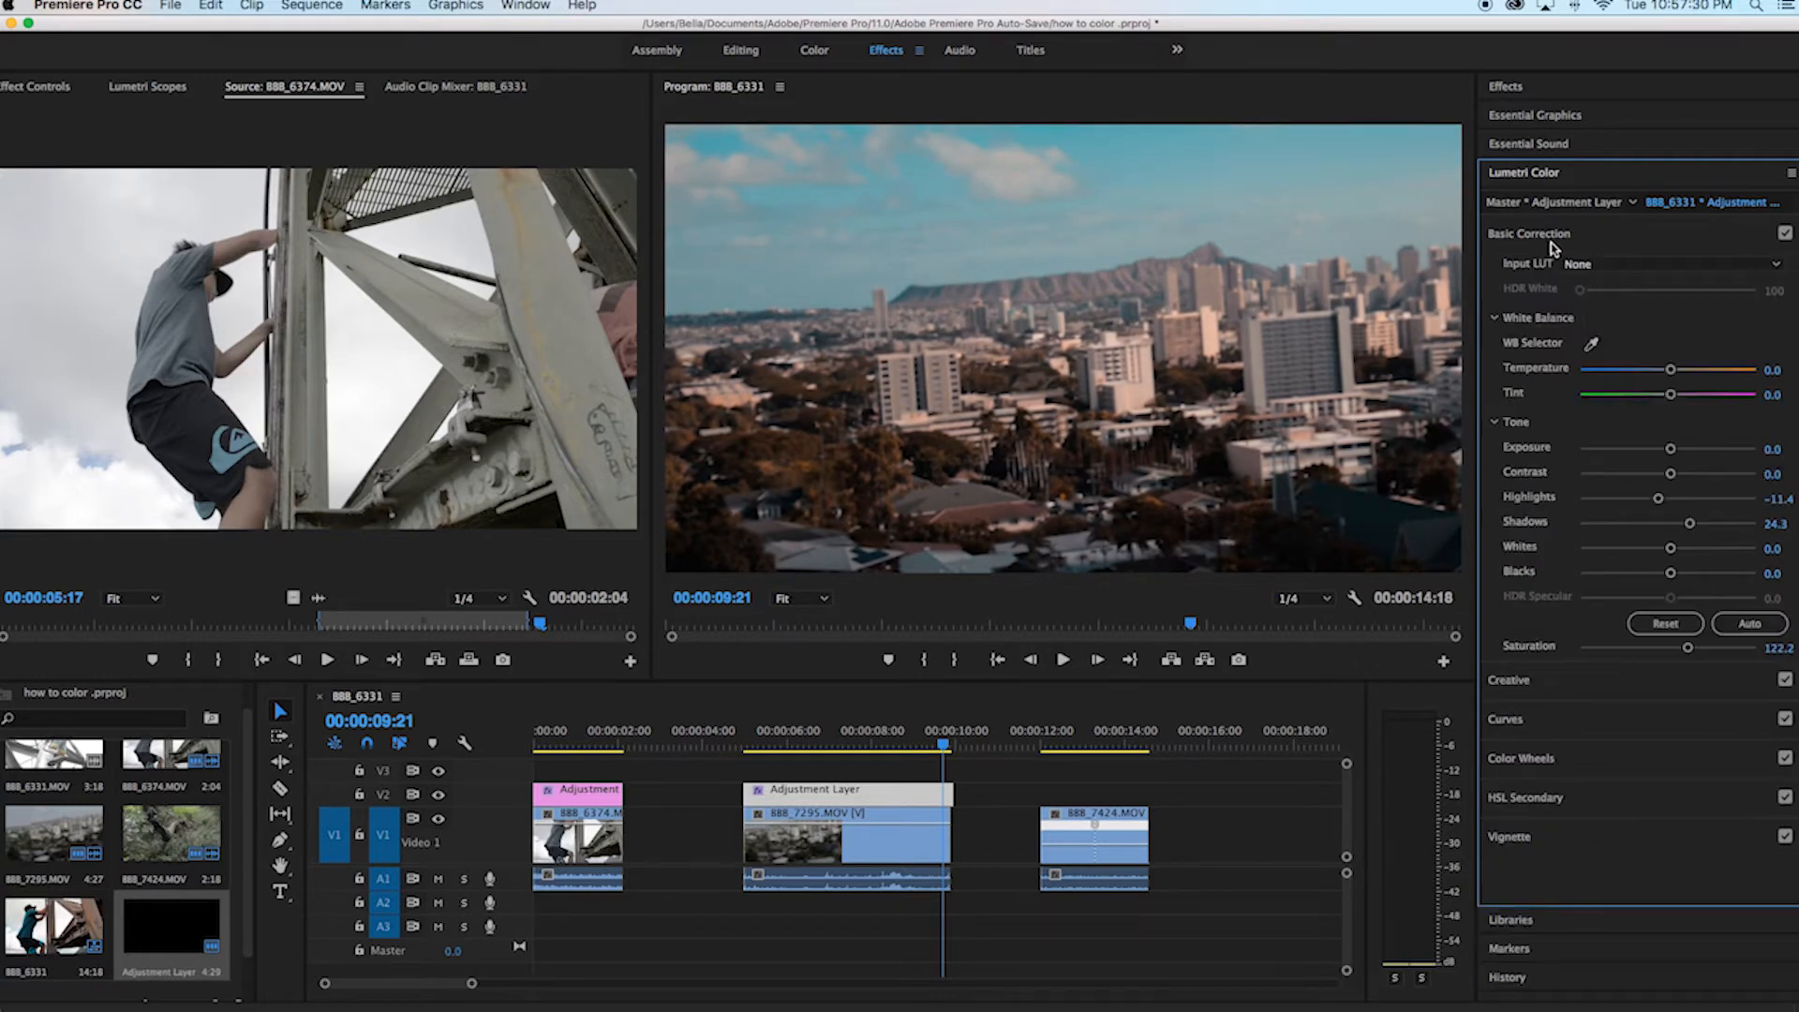
{"action": "left_click", "coordinate": [1613, 689]}
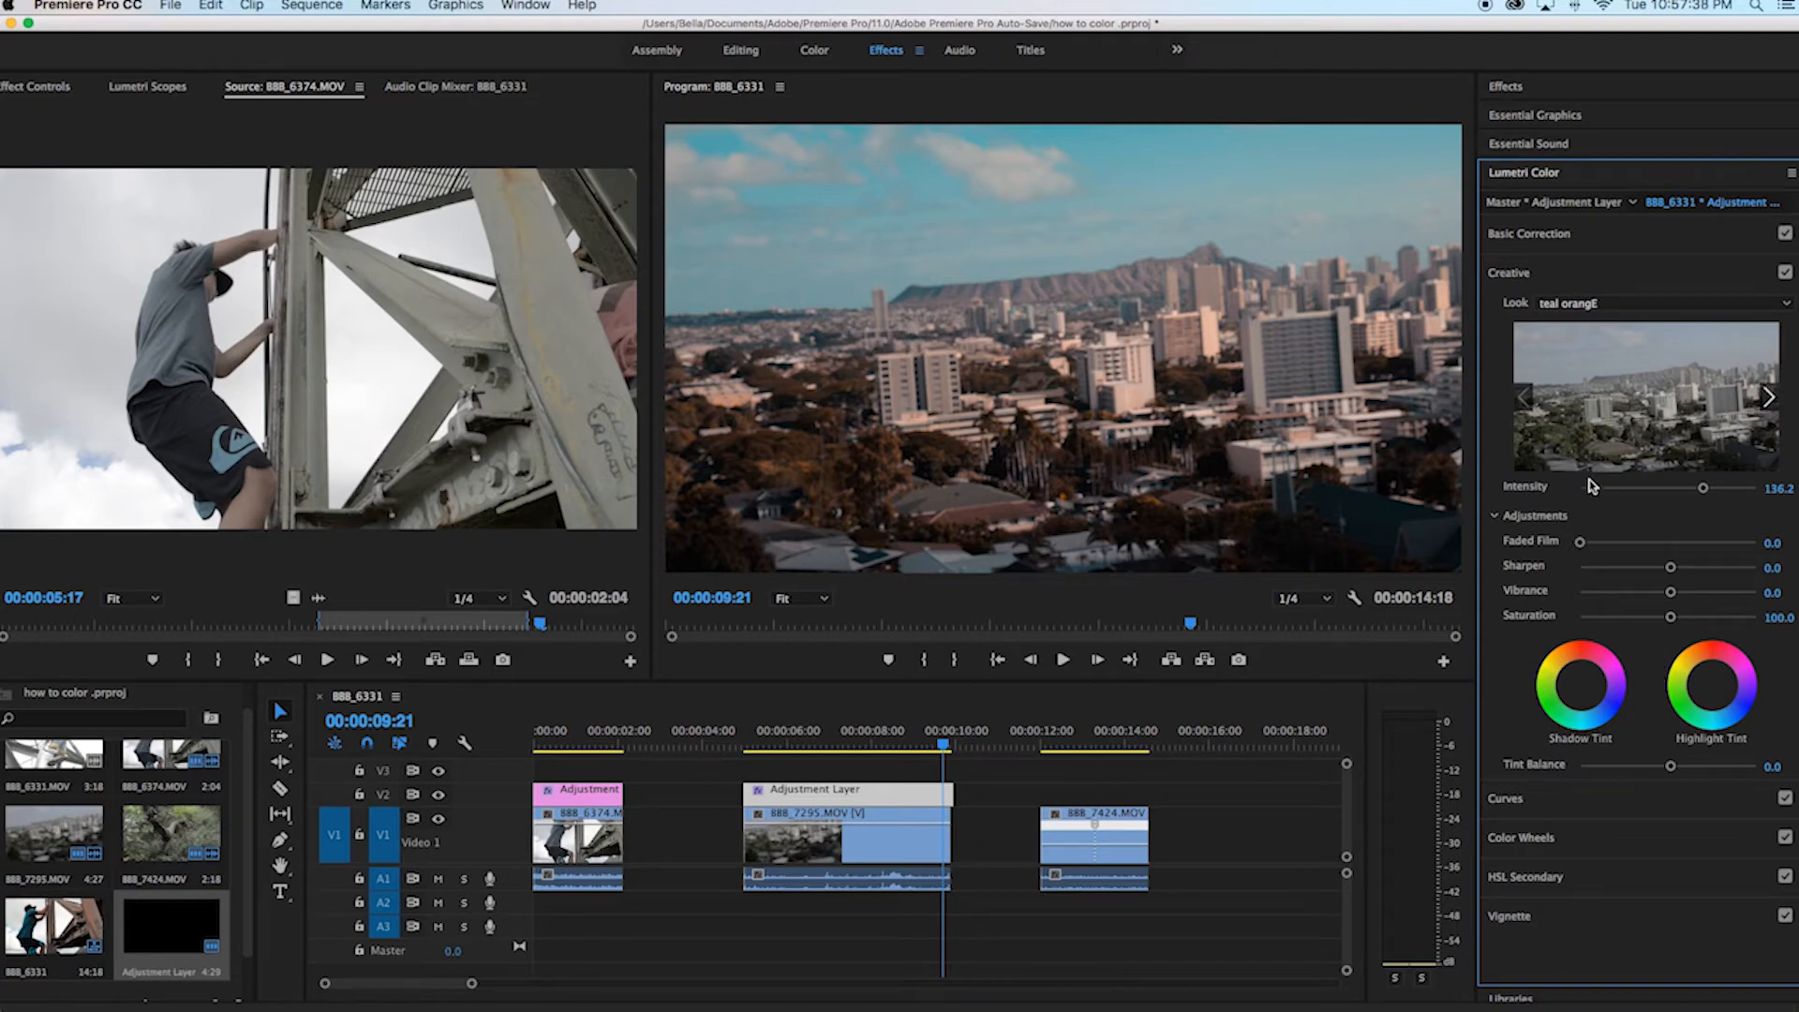
Shape the second adjustment layer's white RGB curve by slightly raising the dark end and lowering the bright end.
{"action": "left_click", "coordinate": [1561, 800]}
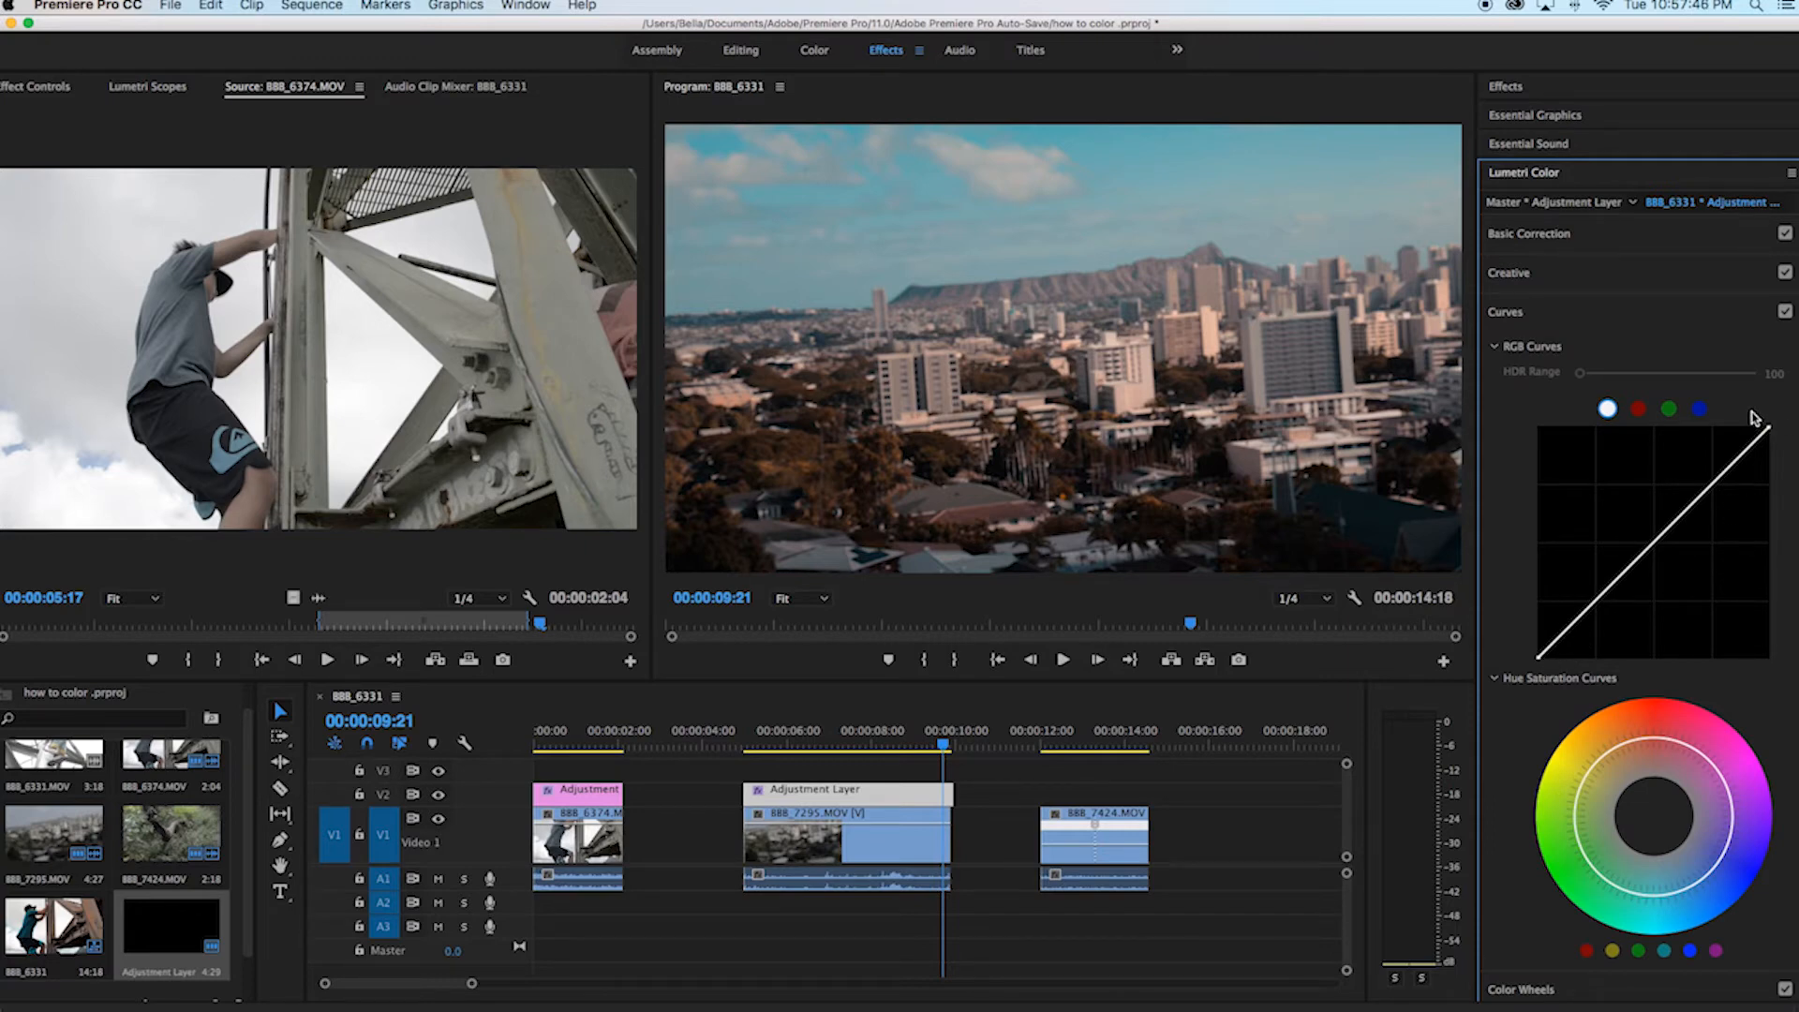
{"action": "left_click", "coordinate": [1590, 238]}
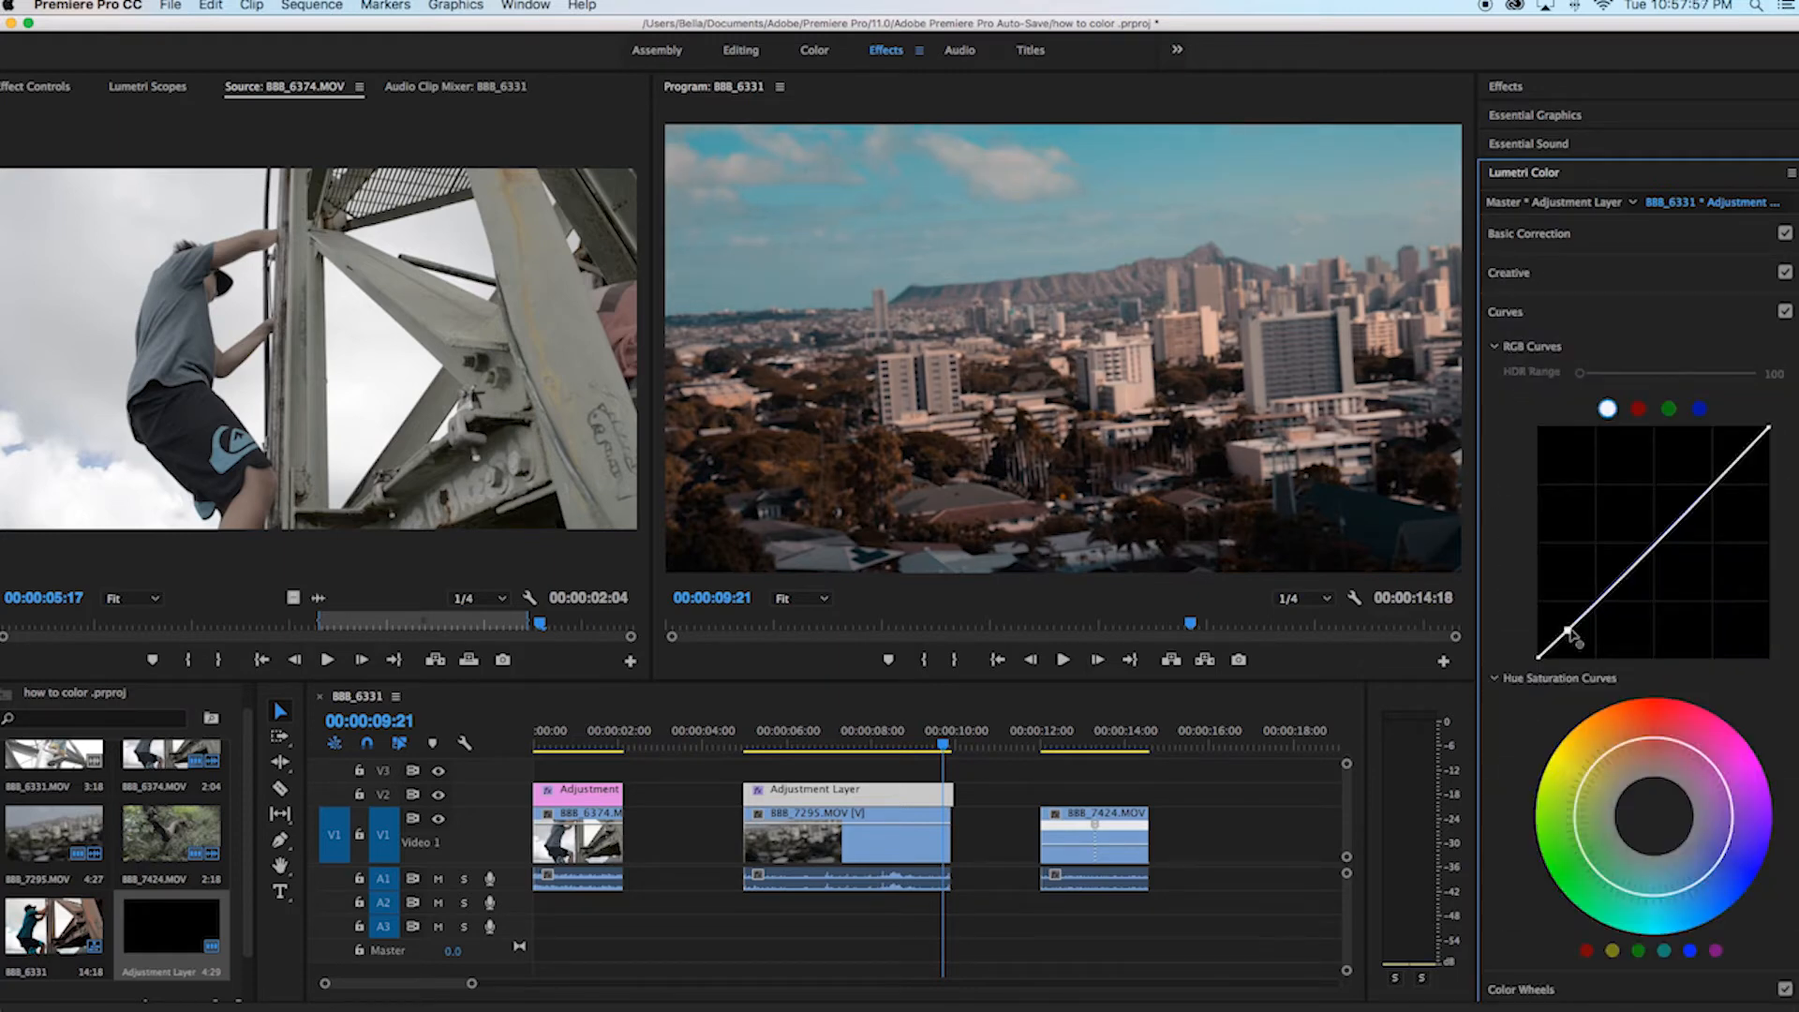
{"action": "left_click_drag", "start_coordinate": [1571, 632], "coordinate": [1566, 620]}
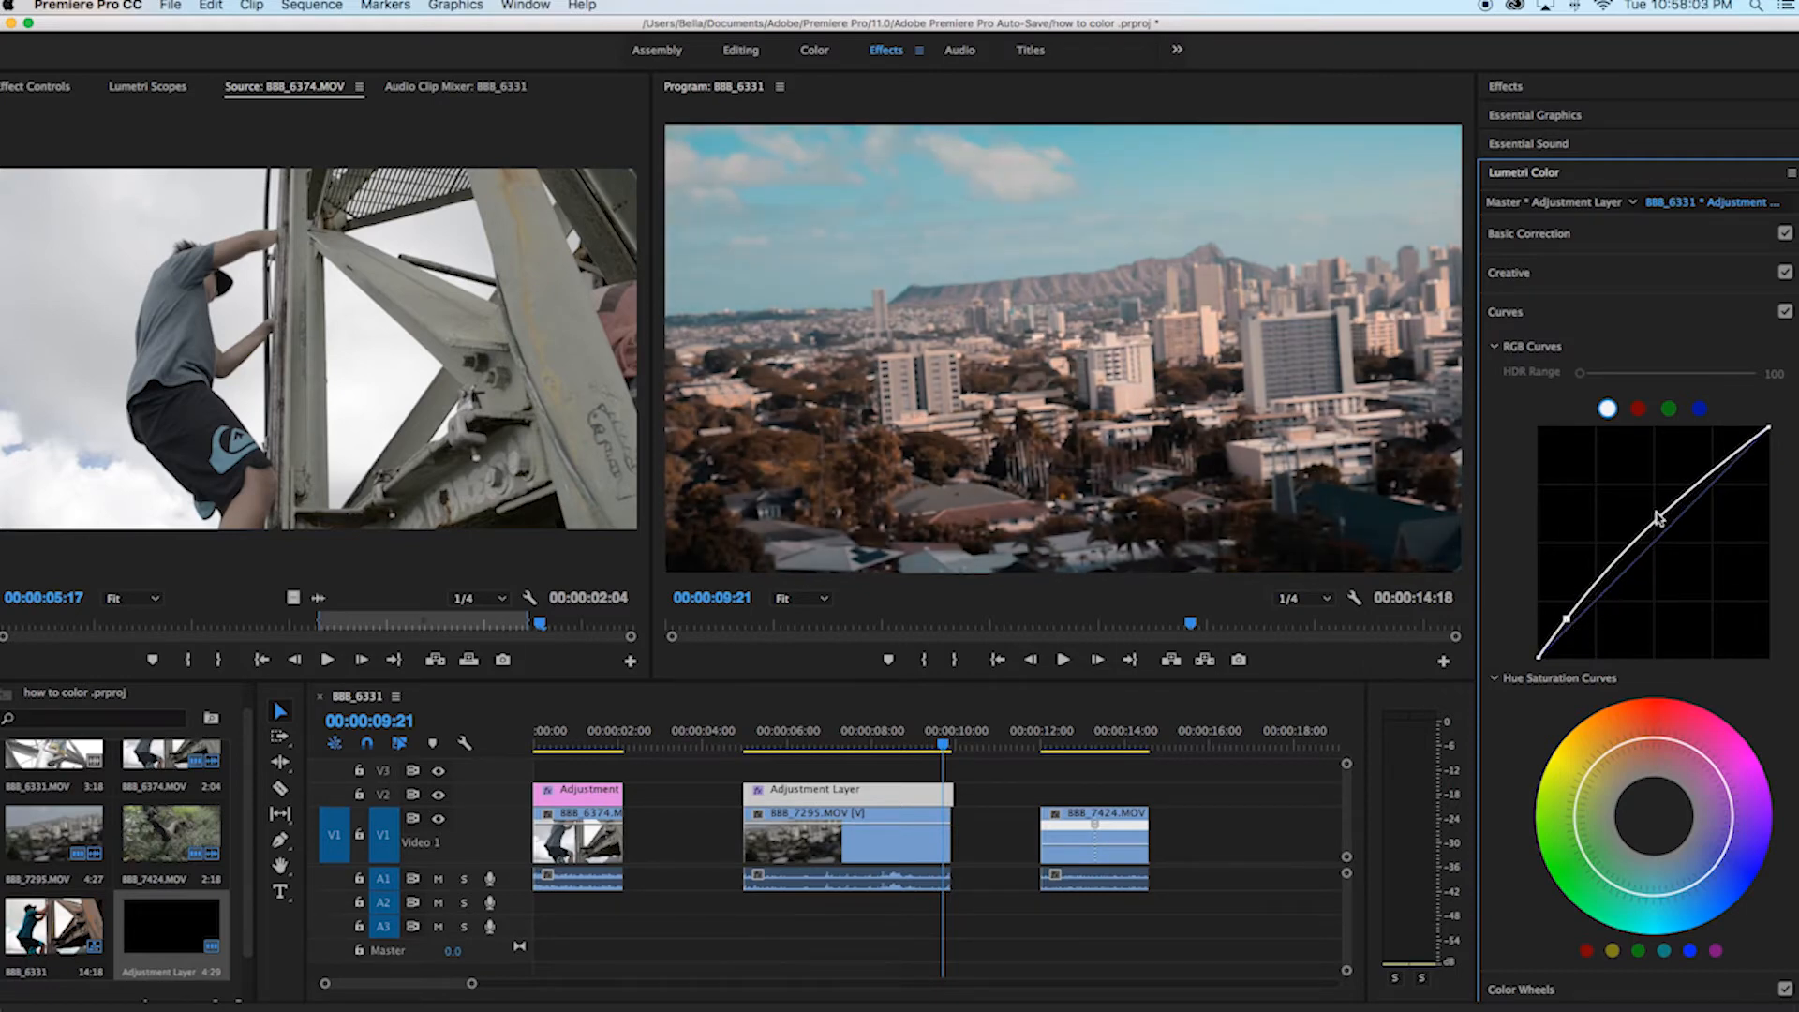
{"action": "left_click_drag", "start_coordinate": [1692, 492], "coordinate": [1707, 501]}
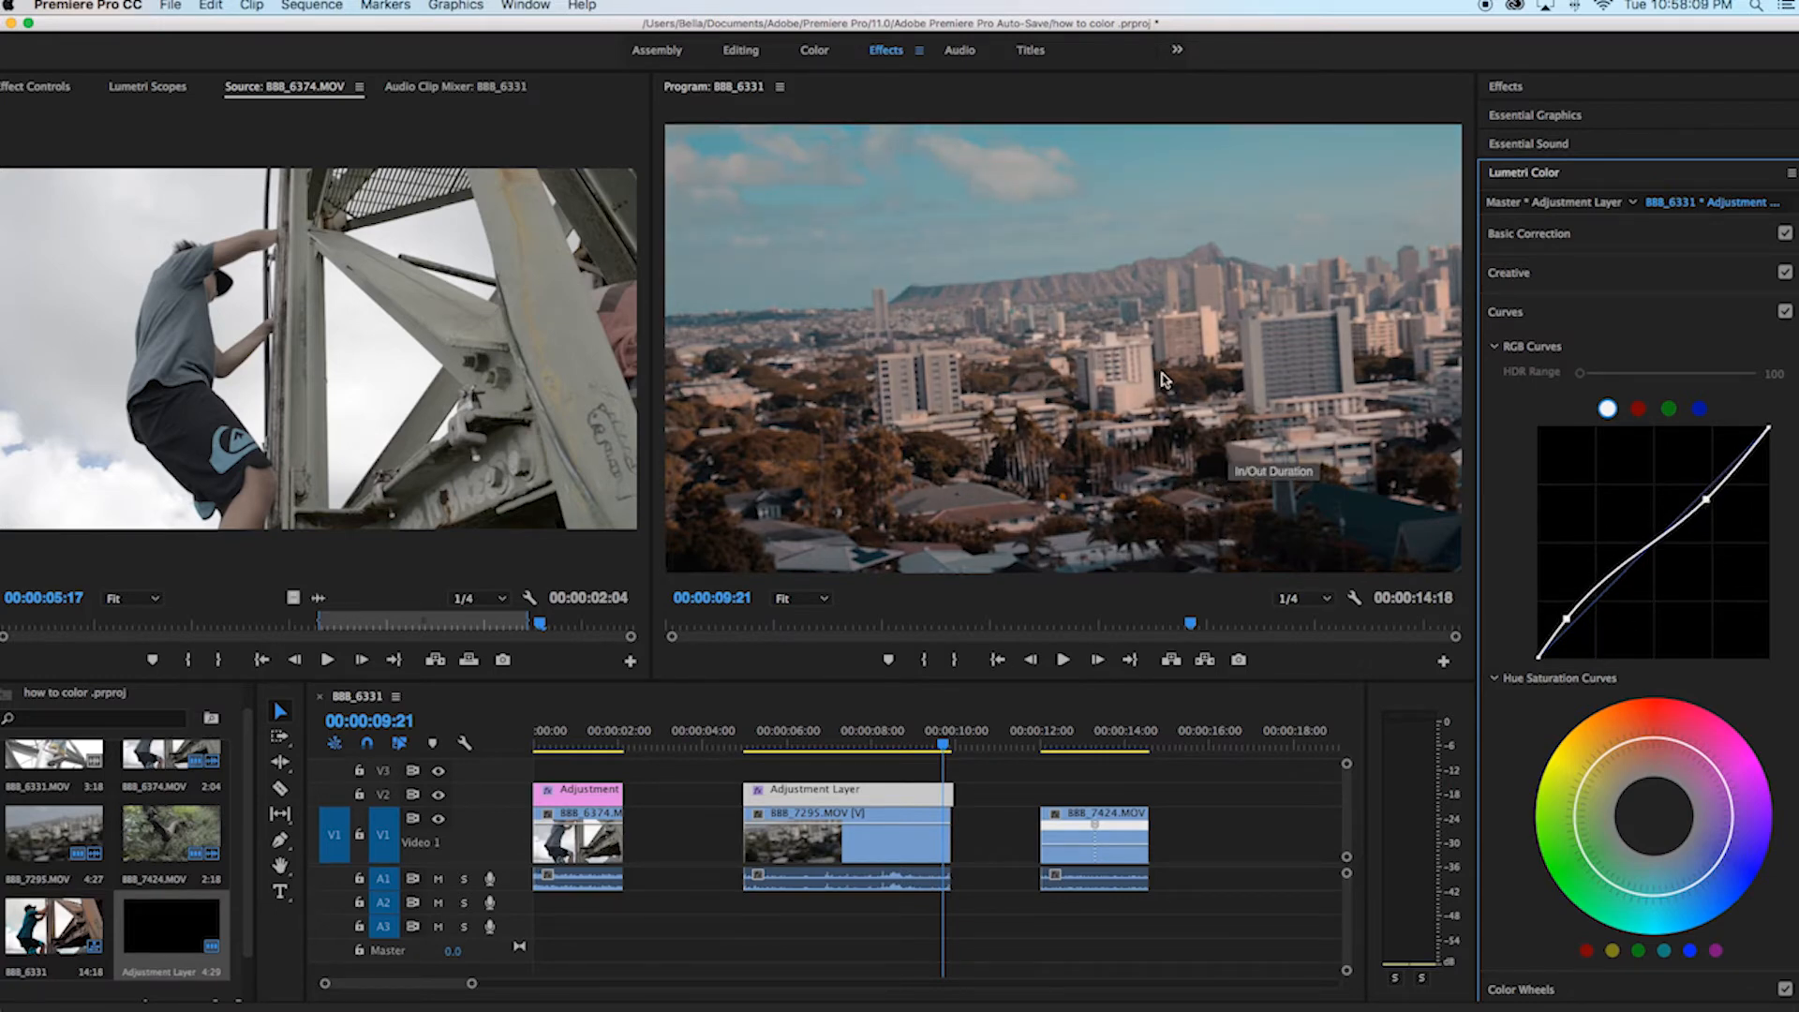
Set the Whites of the second adjustment layer's Basic Correction to 27.6.
{"action": "left_click", "coordinate": [1659, 236]}
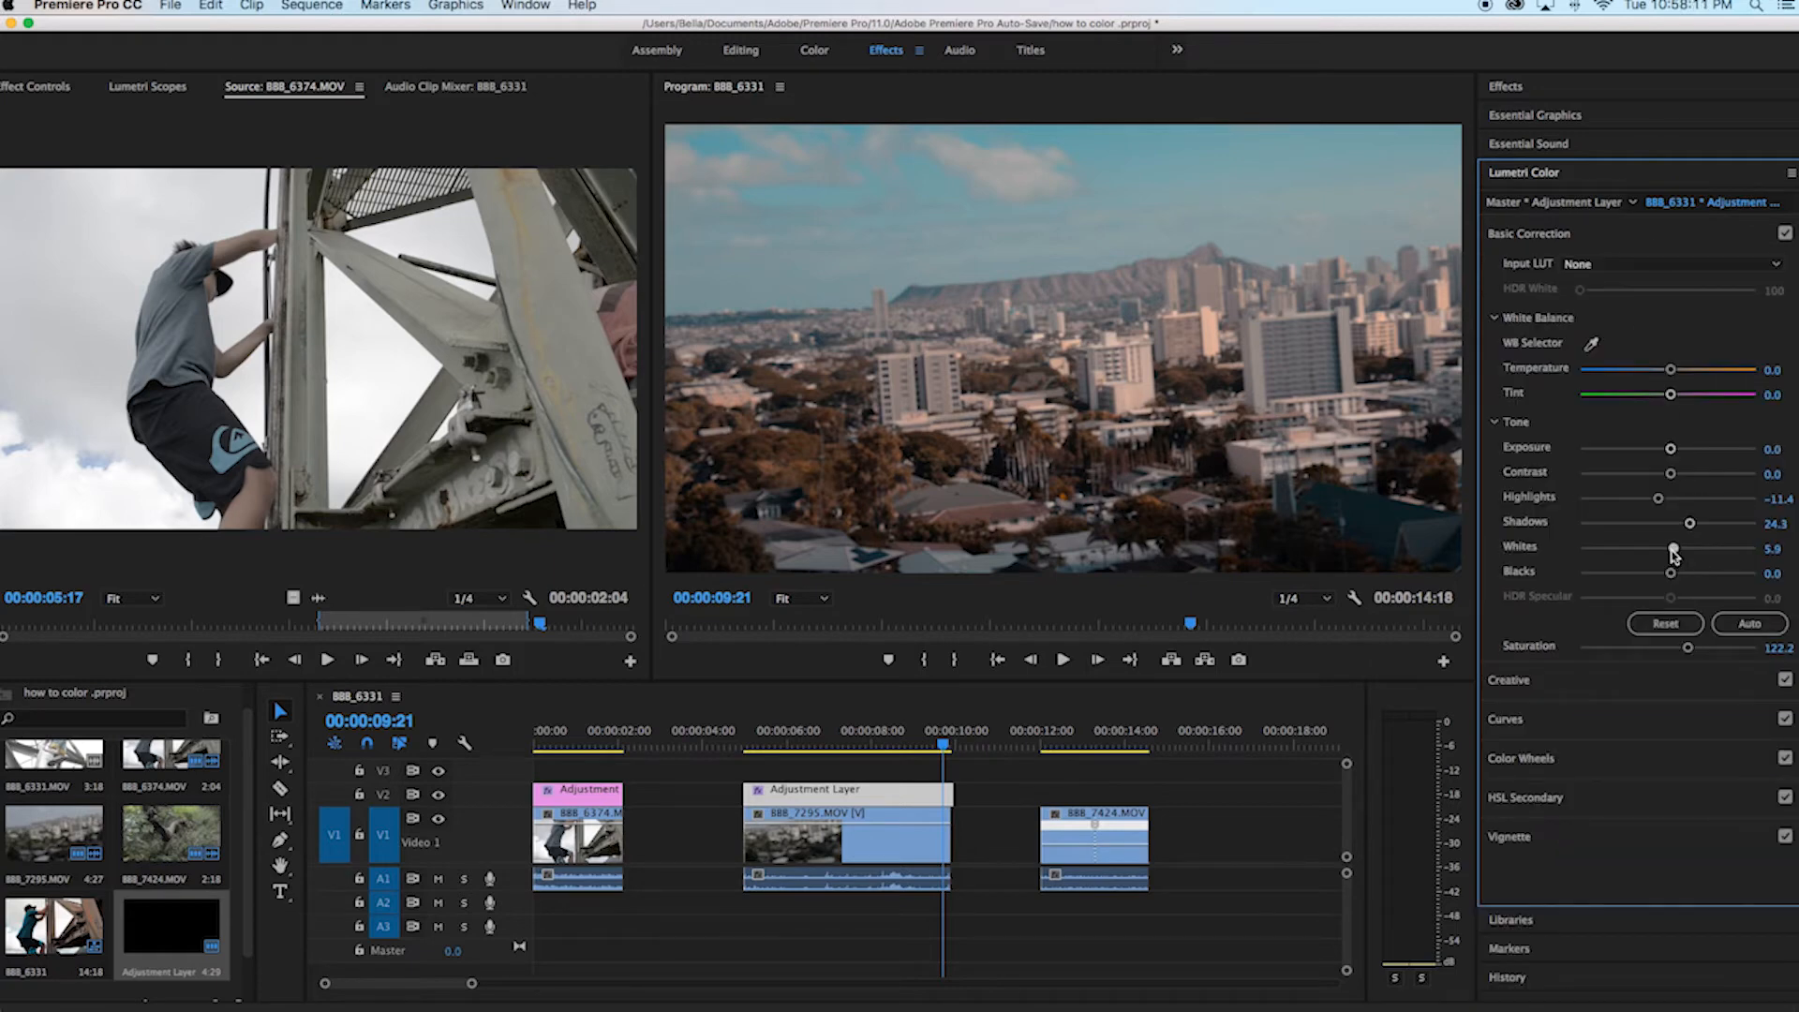
{"action": "left_click_drag", "start_coordinate": [1673, 549], "coordinate": [1692, 549]}
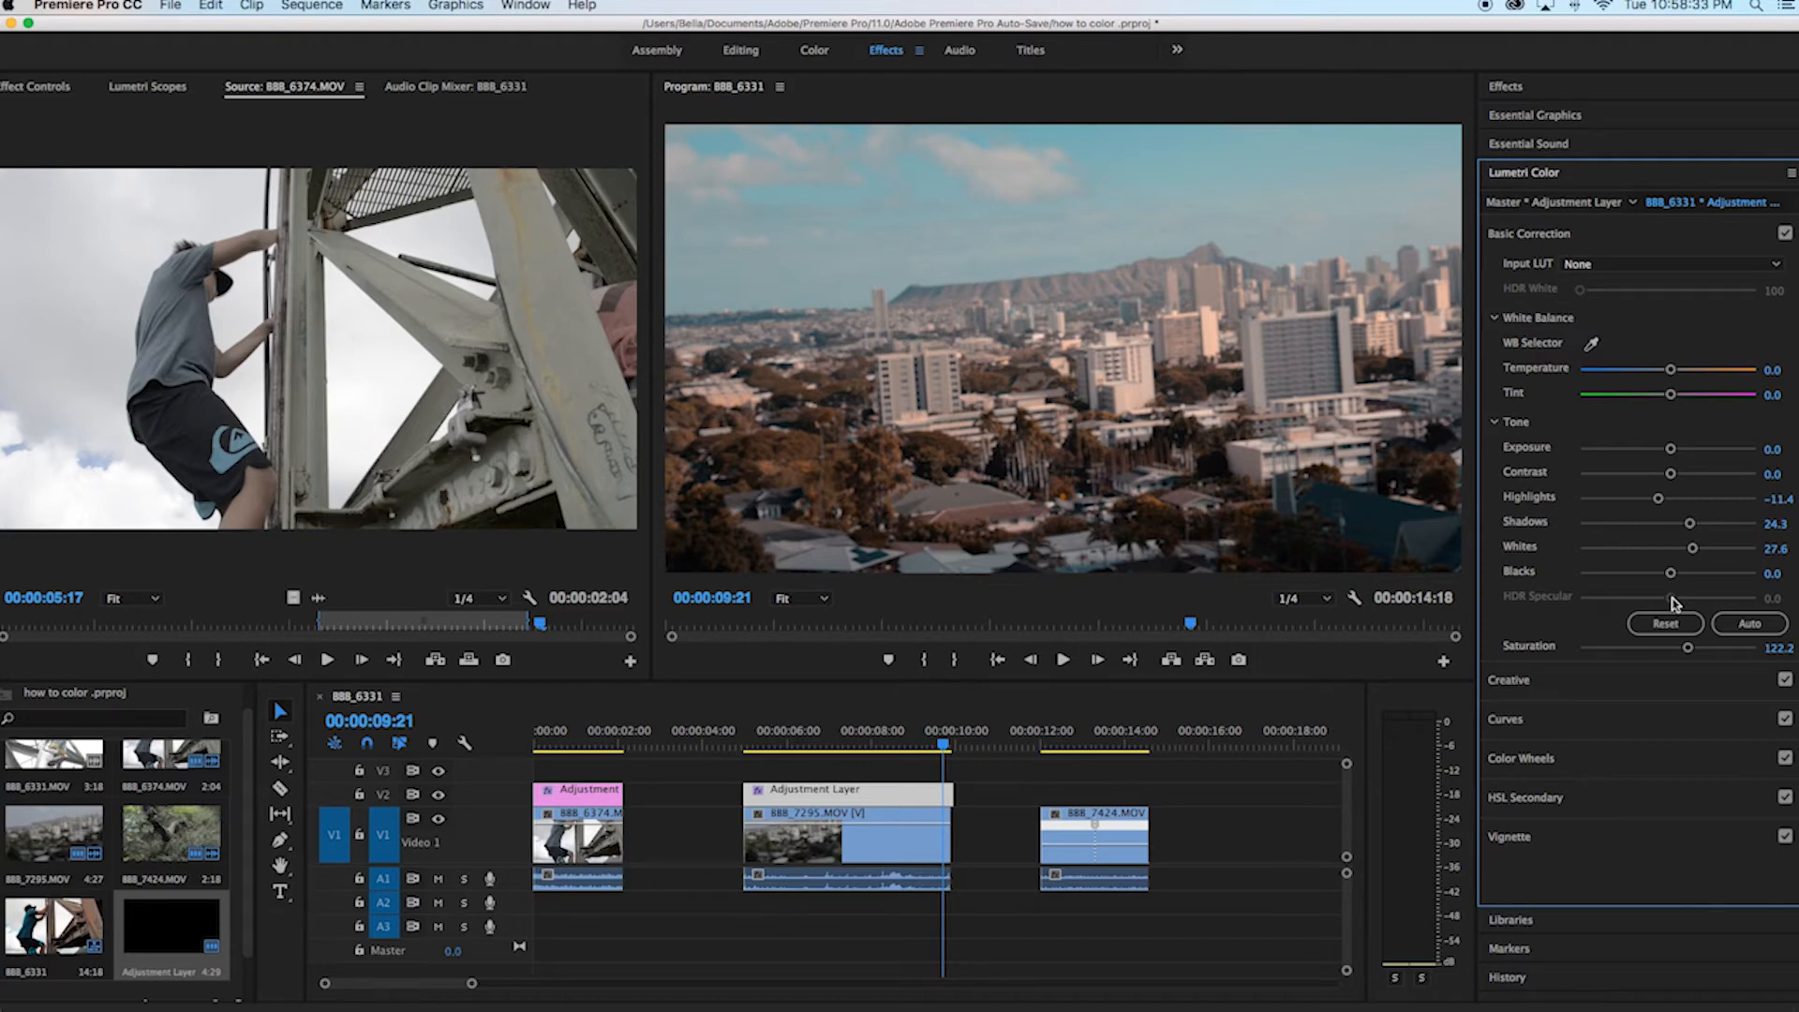
{"action": "left_click", "coordinate": [1590, 734]}
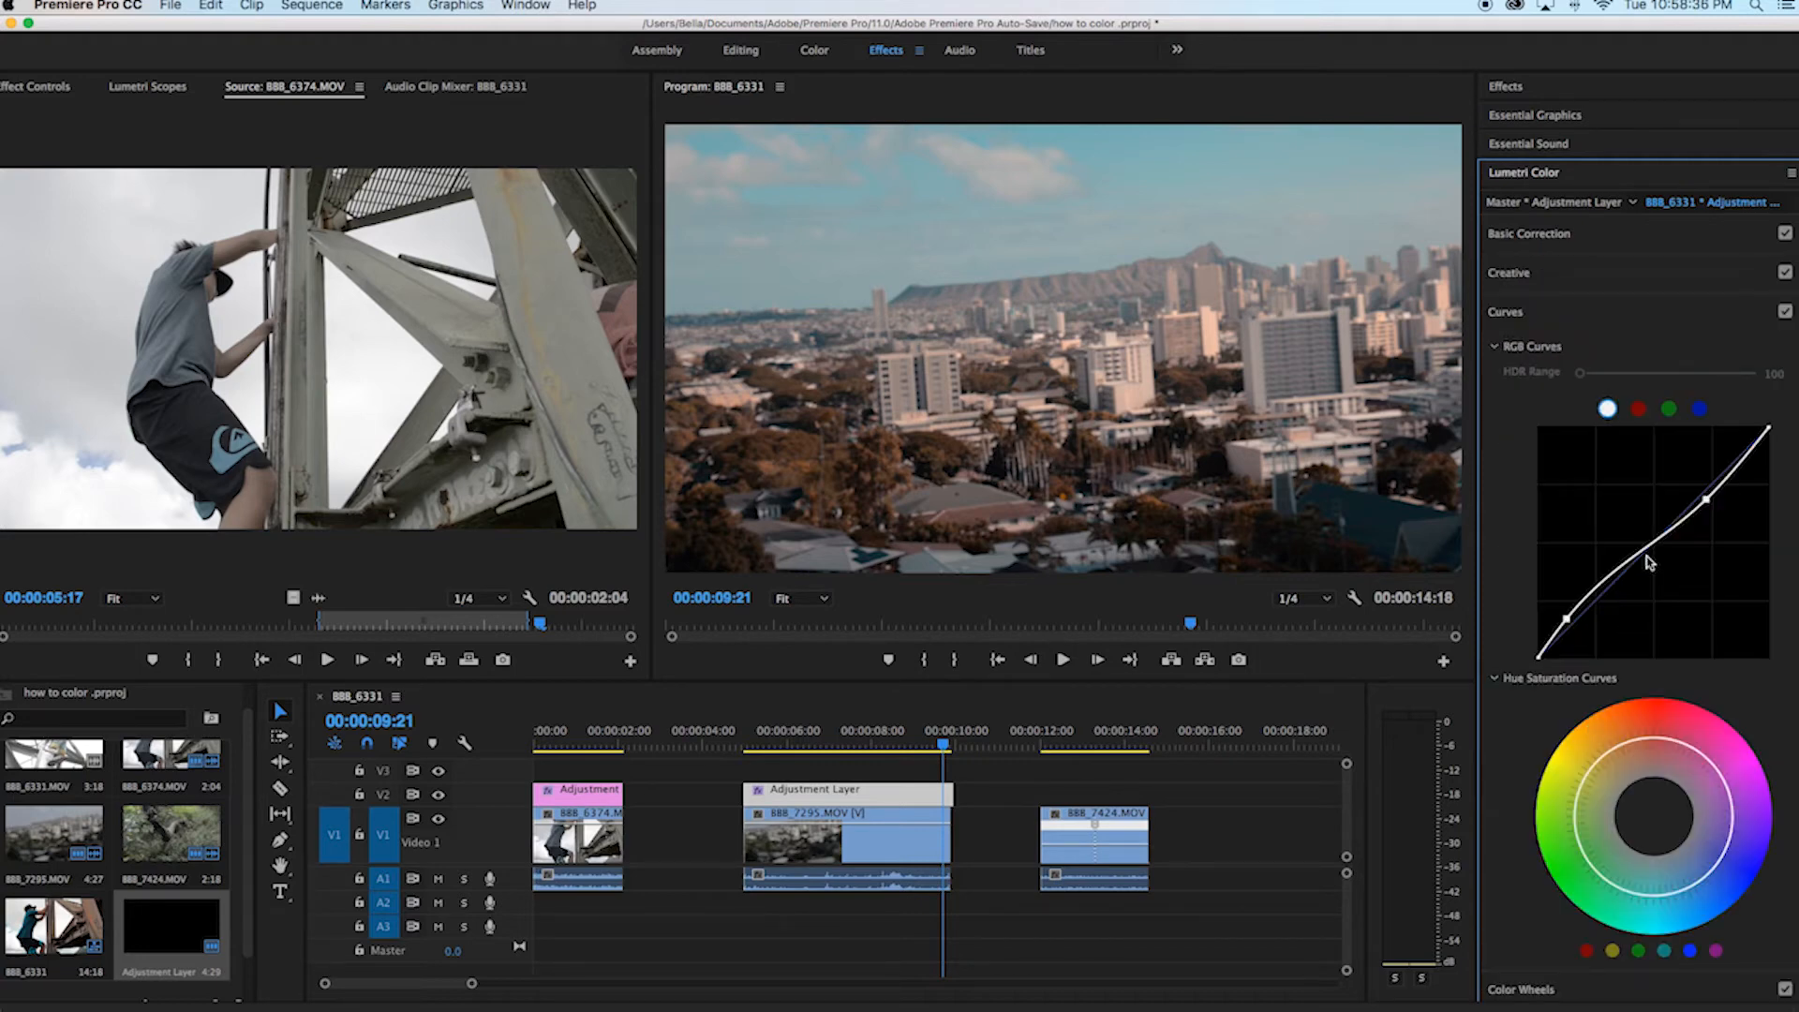
{"action": "left_click", "coordinate": [1613, 279]}
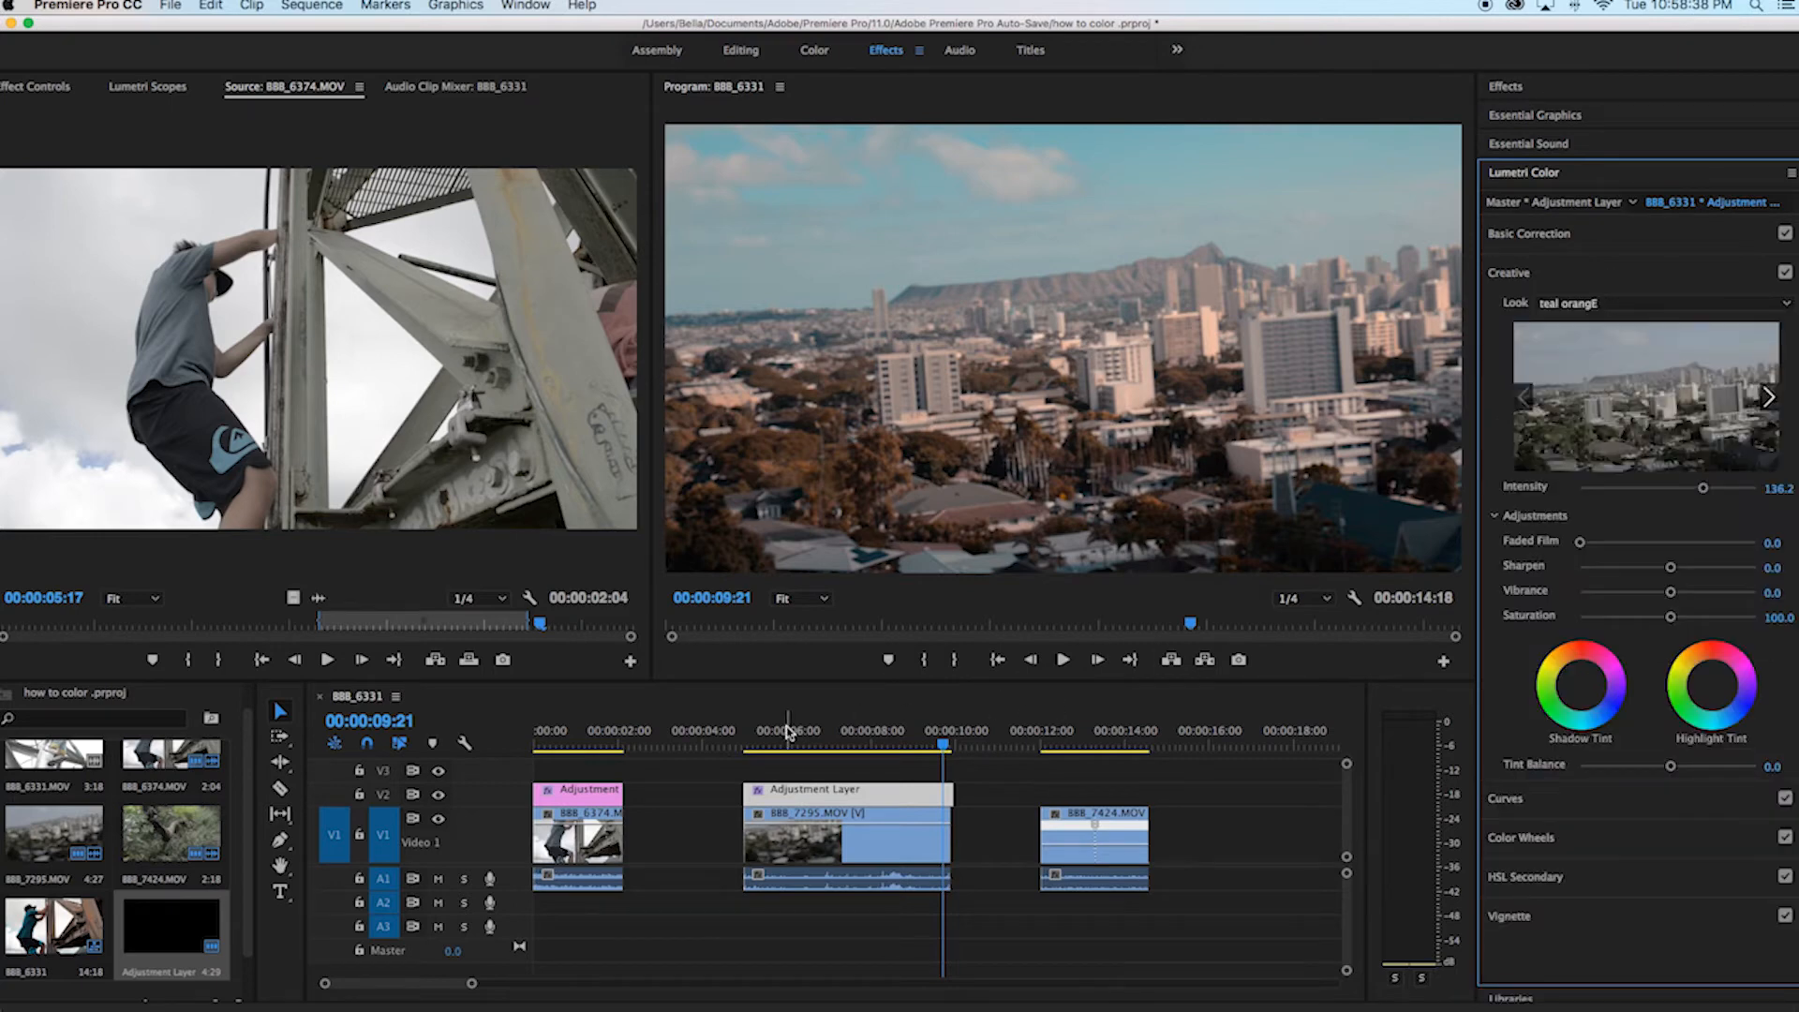
Compare the 888_7295.MOV clip without and with its grade by playing it from the start with V2 output off and on.
{"action": "left_click", "coordinate": [752, 746]}
{"action": "left_click_drag", "start_coordinate": [753, 746], "coordinate": [744, 746]}
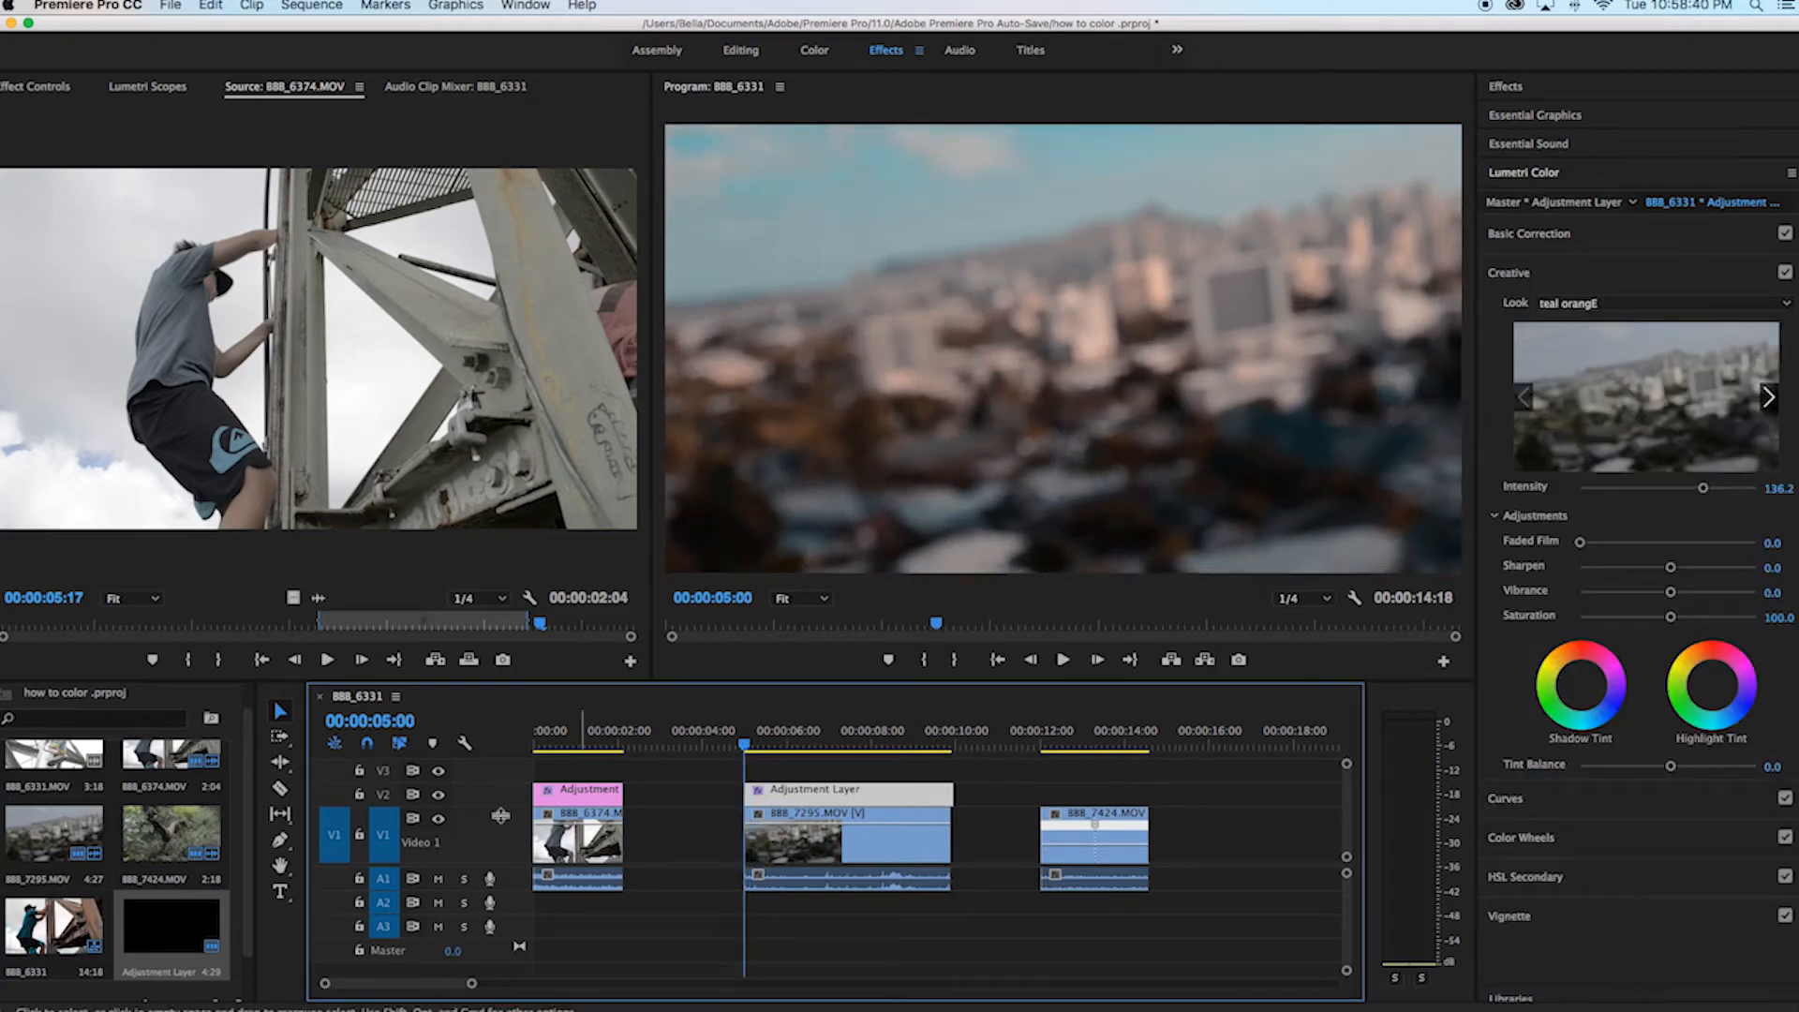
{"action": "left_click", "coordinate": [438, 798]}
{"action": "key", "text": "space"}
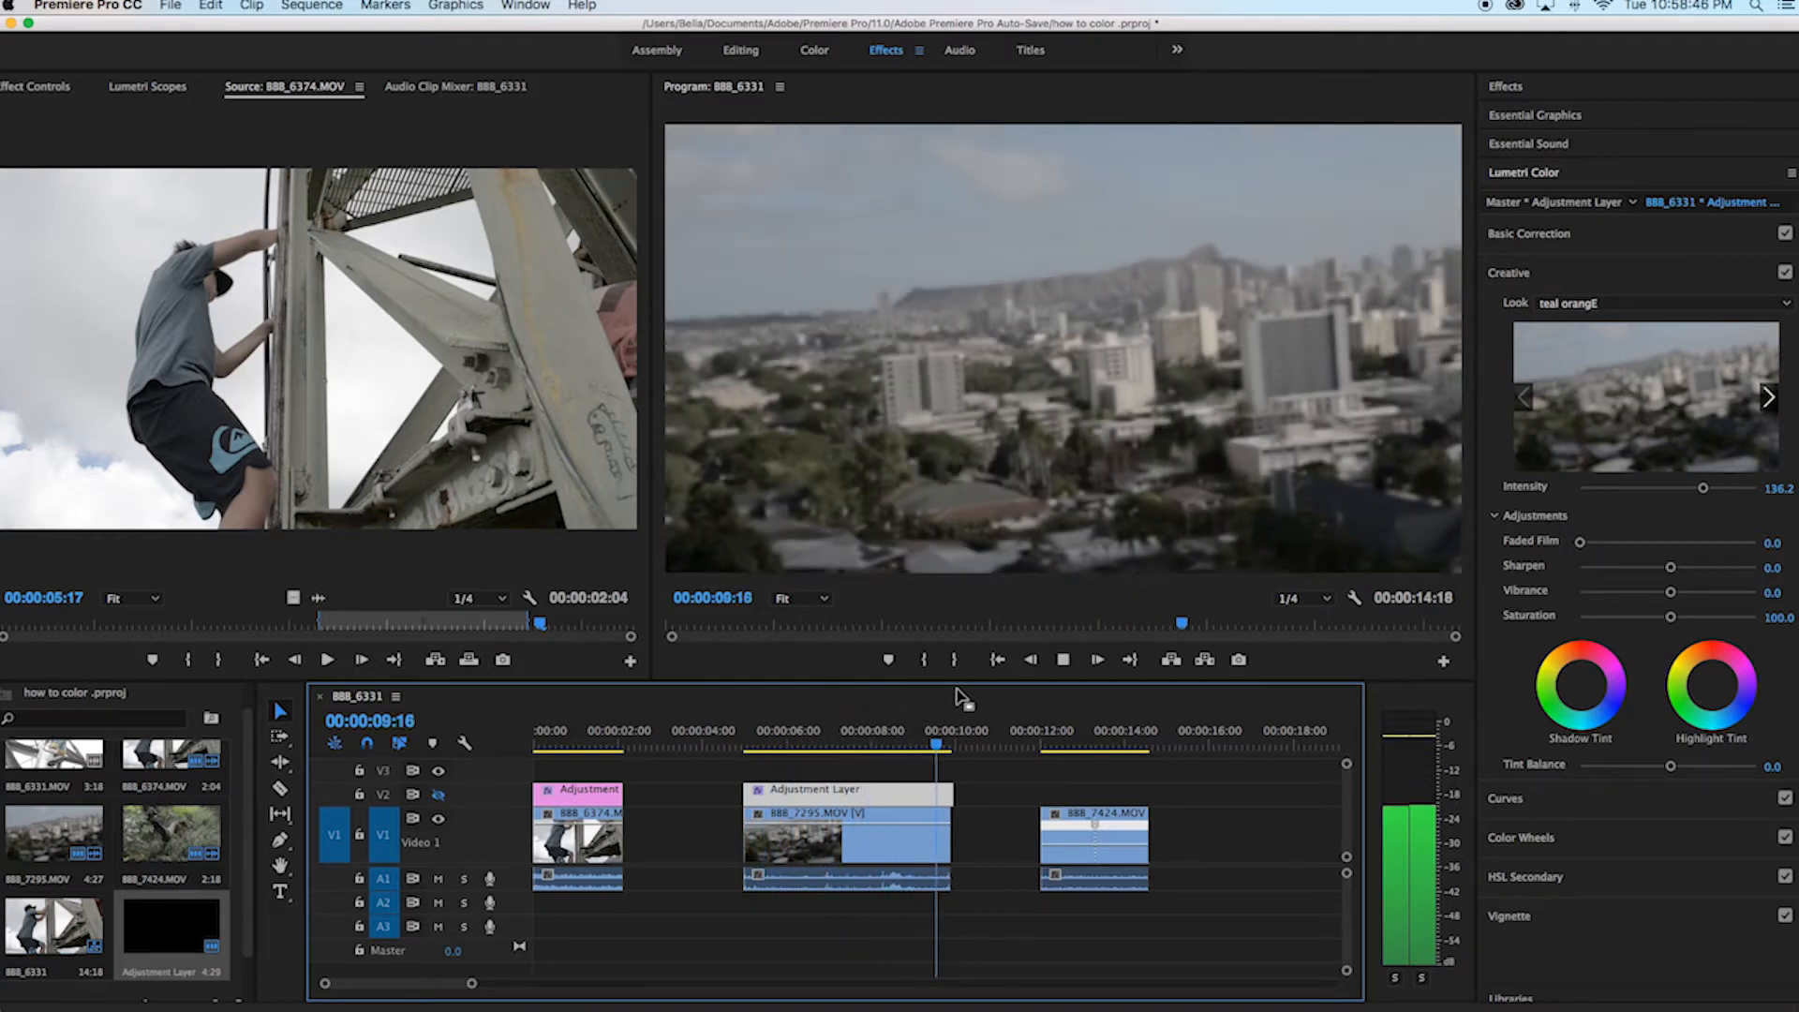
{"action": "key", "text": "space"}
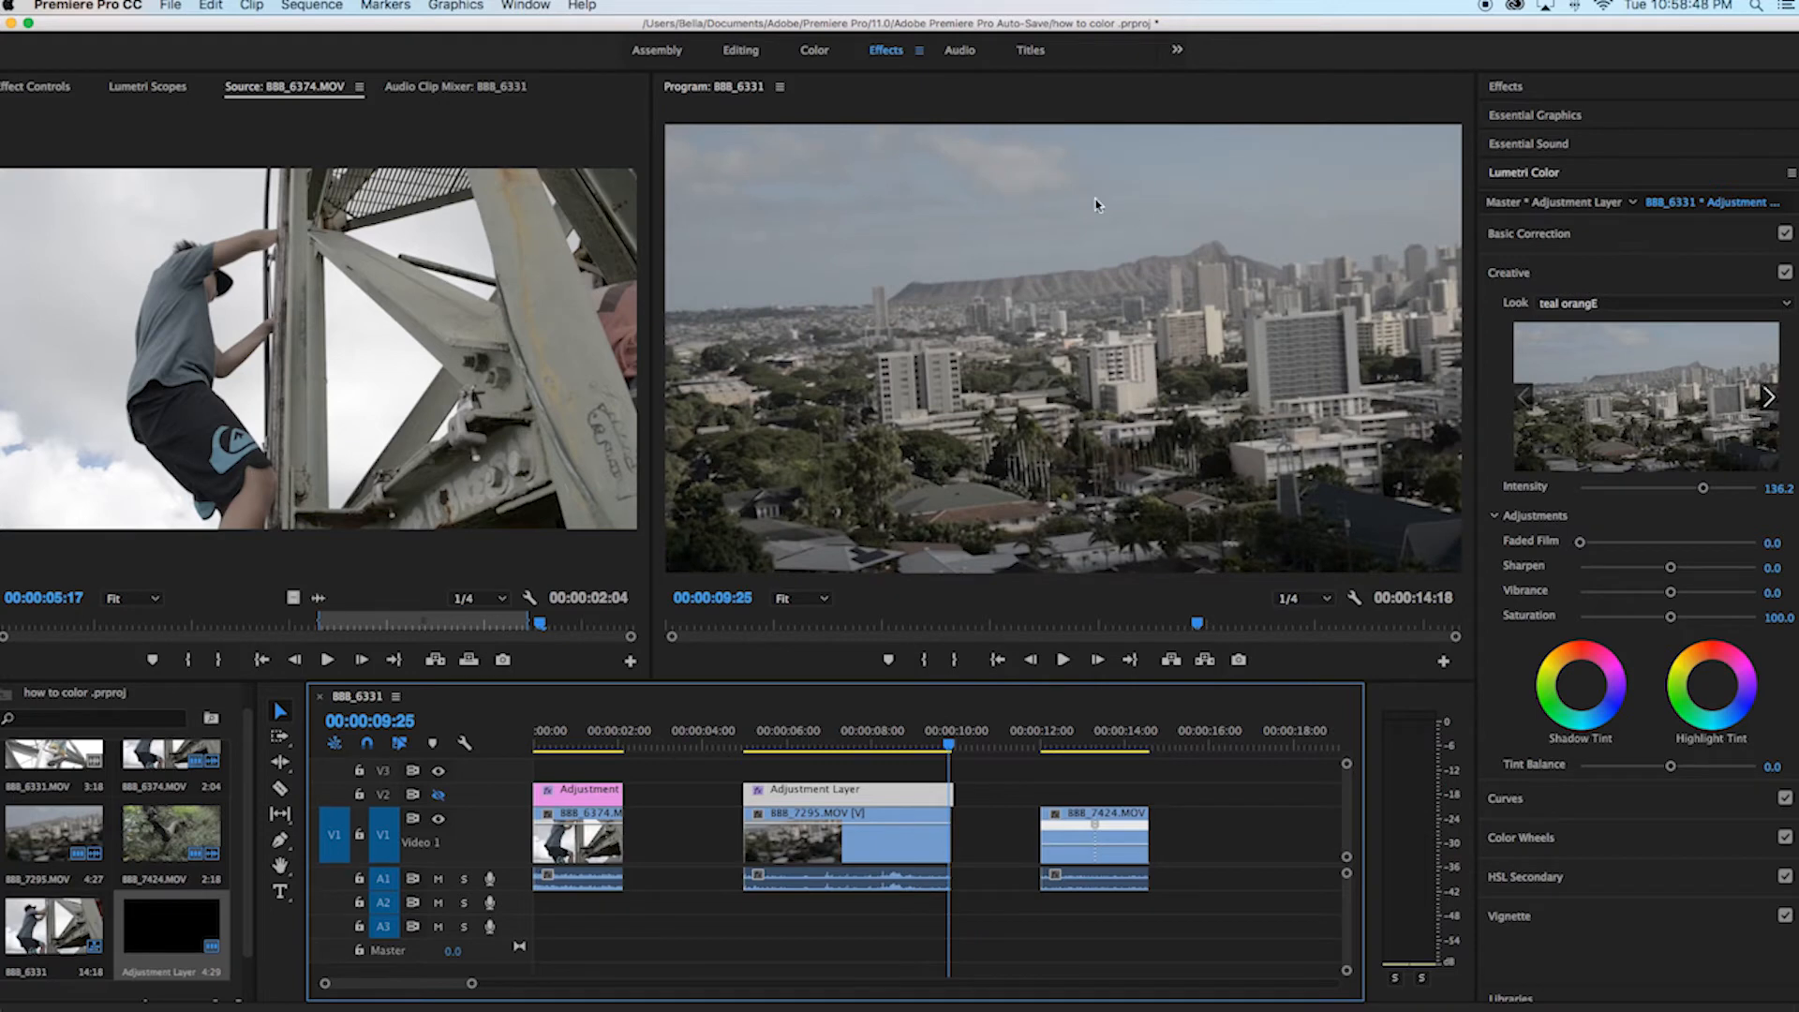
{"action": "left_click_drag", "start_coordinate": [828, 742], "coordinate": [749, 757]}
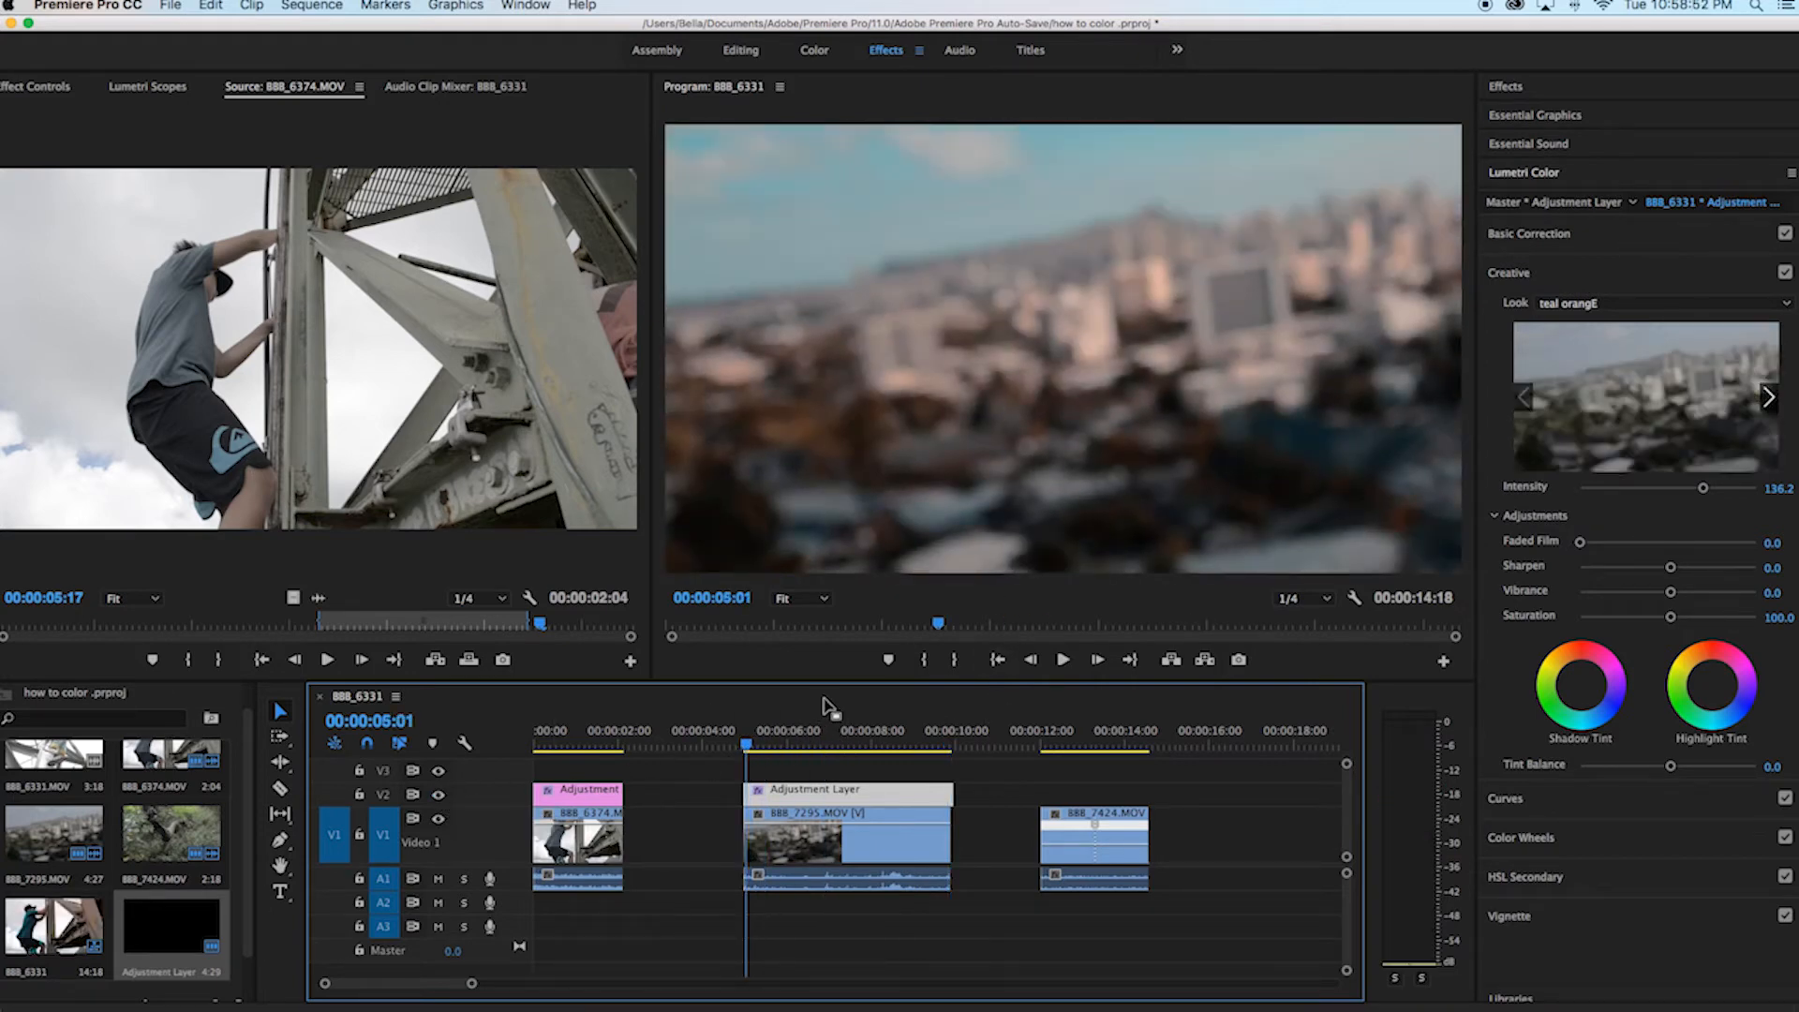
{"action": "key", "text": "space"}
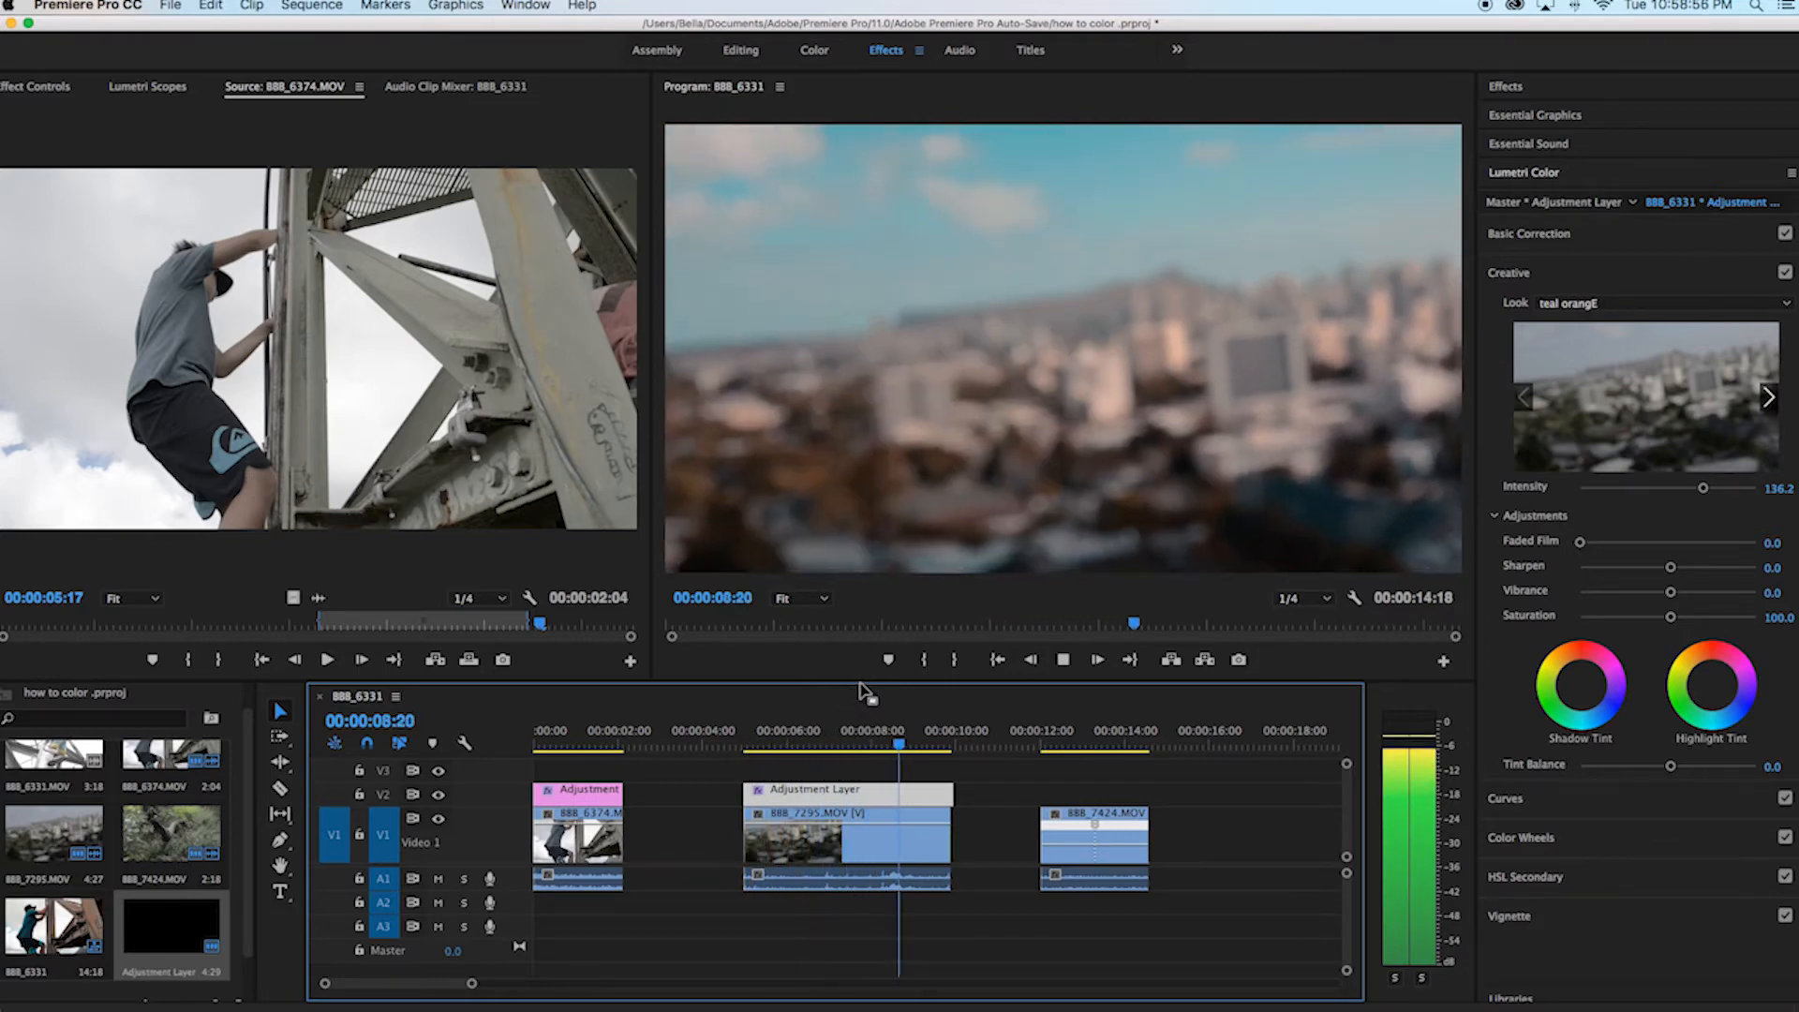
{"action": "key", "text": "space"}
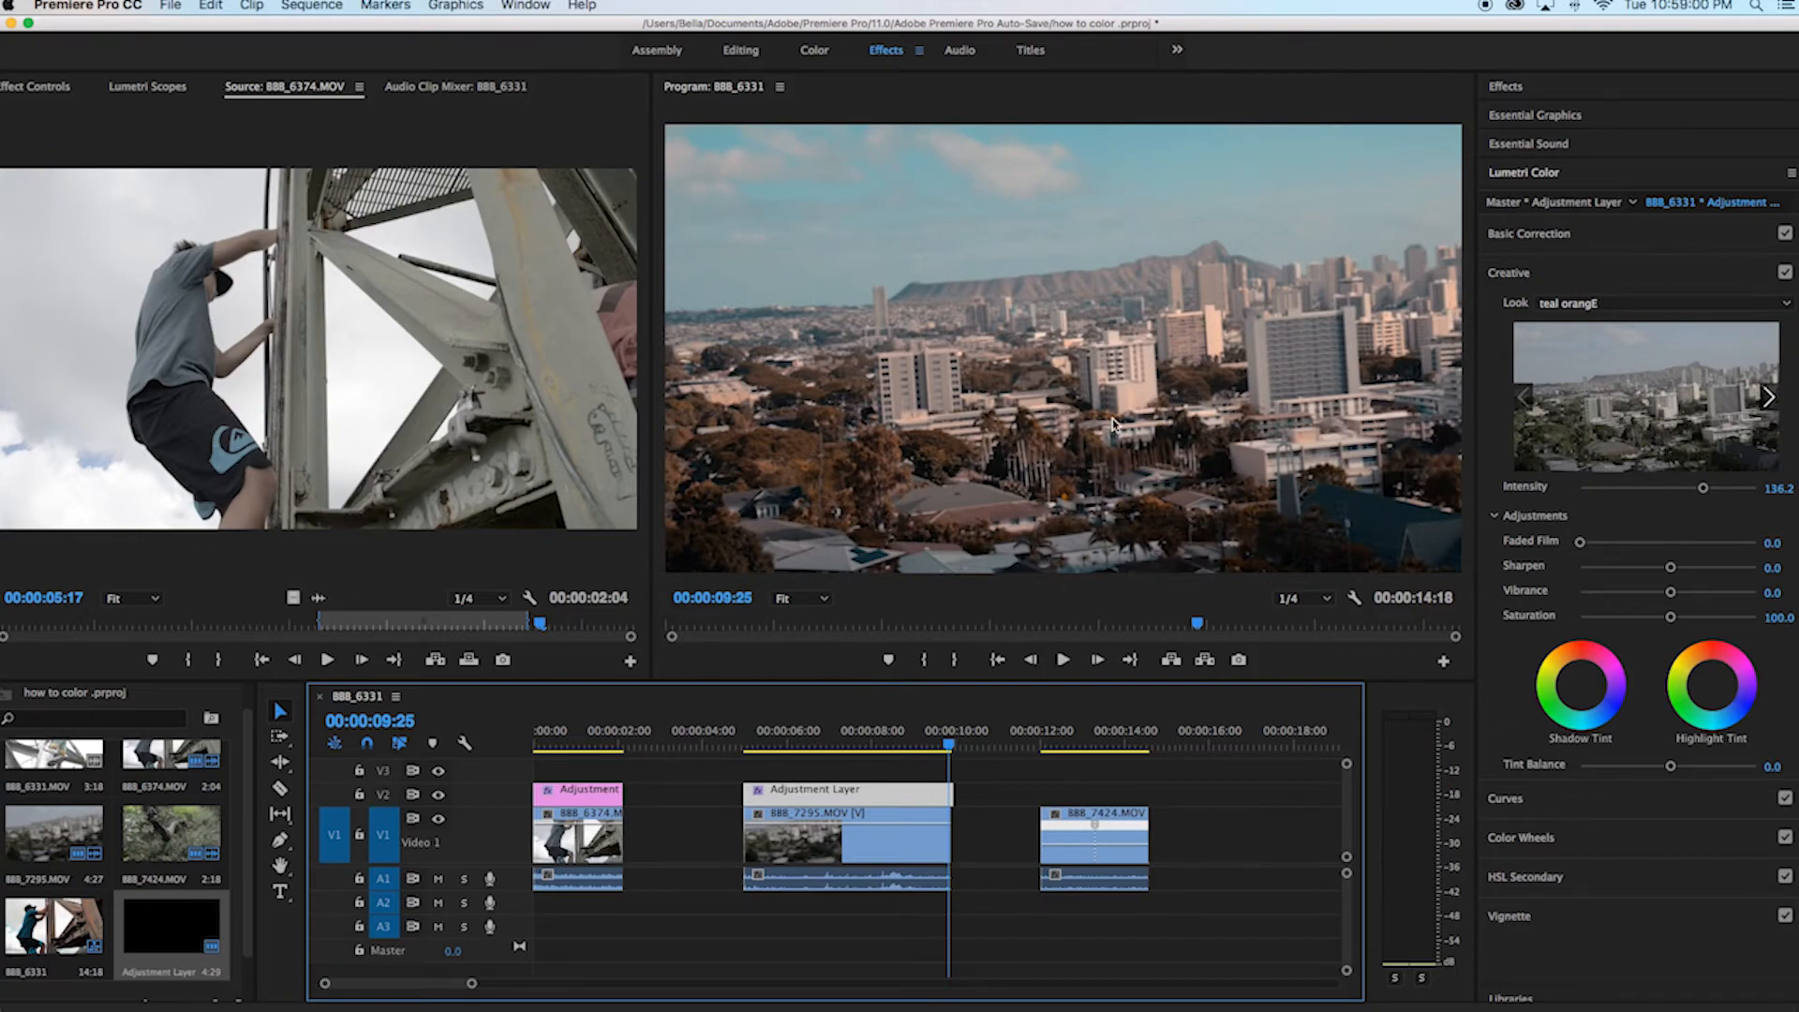
Move the playhead to 00:00:12:08 and place the Adjustment Layer on V2 above the 888_7424.MOV clip.
{"action": "left_click", "coordinate": [1094, 843]}
{"action": "left_click", "coordinate": [1035, 745]}
{"action": "left_click_drag", "start_coordinate": [1040, 747], "coordinate": [1057, 779]}
{"action": "left_click_drag", "start_coordinate": [165, 936], "coordinate": [1053, 807]}
Load Jungle song.cube as the Input LUT of the adjustment layer above 888_7424.MOV.
{"action": "left_click", "coordinate": [1624, 234]}
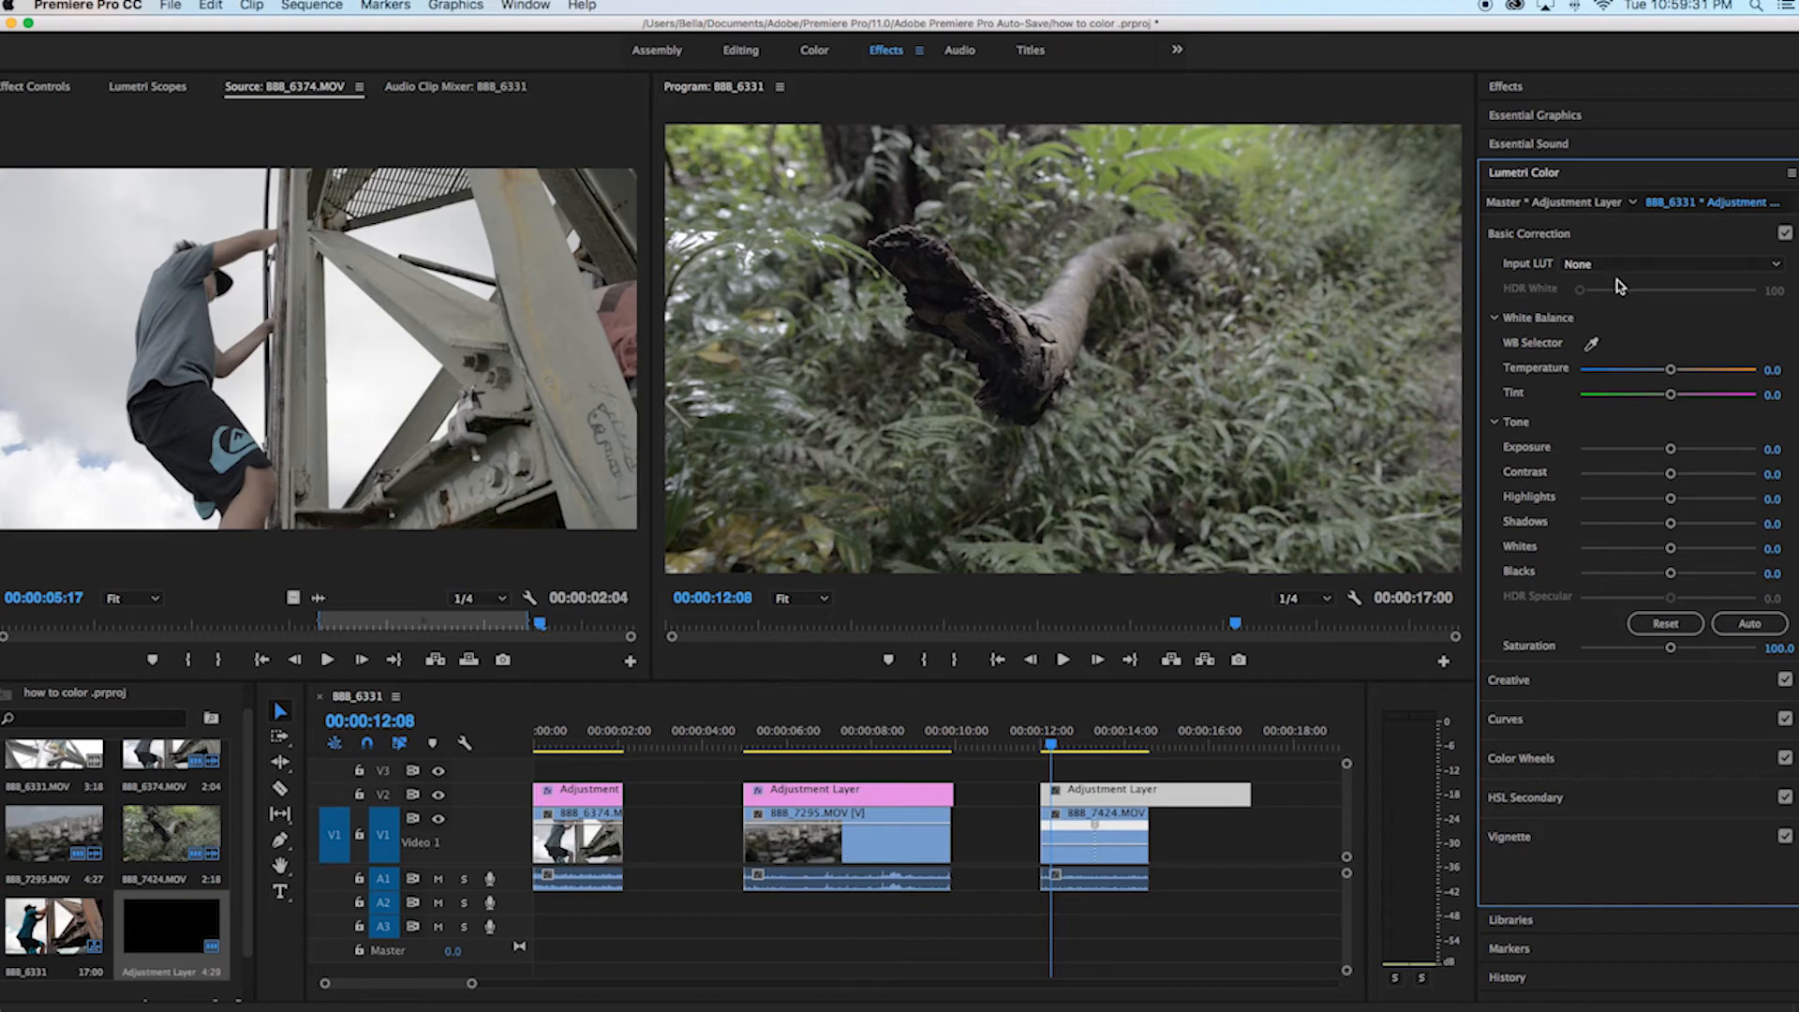
{"action": "left_click", "coordinate": [1617, 271]}
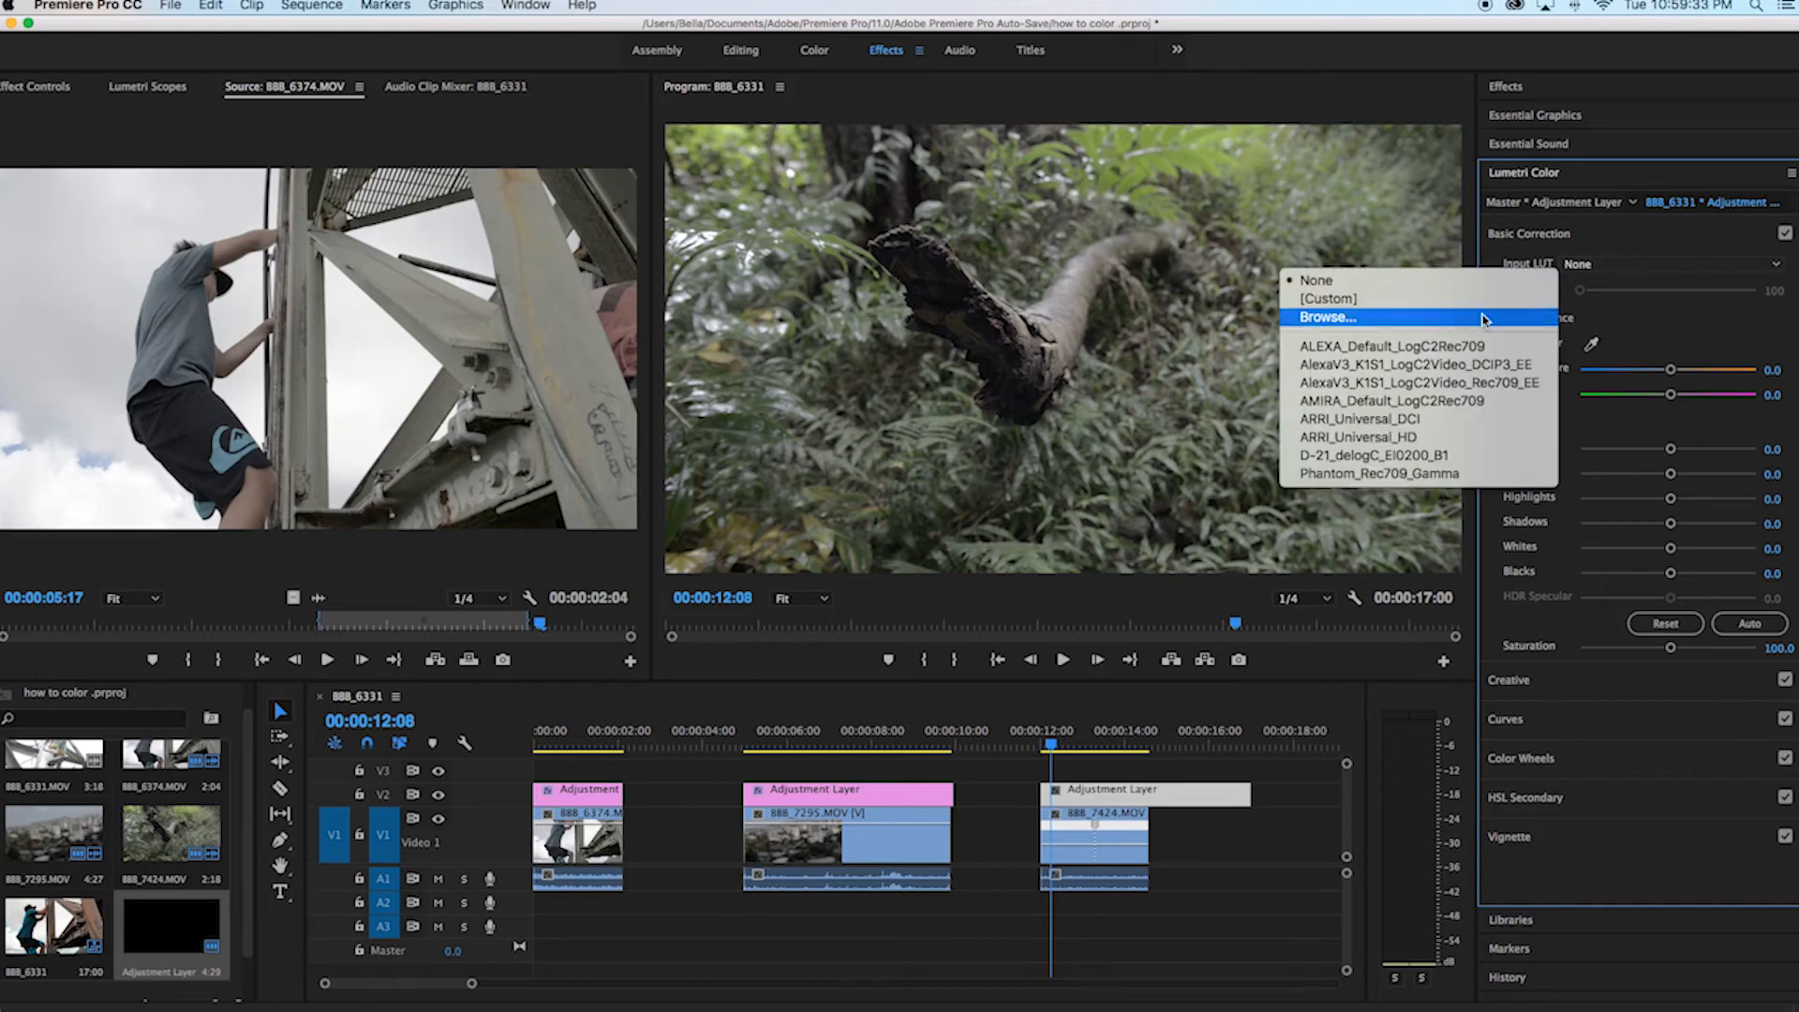
{"action": "left_click", "coordinate": [1447, 318]}
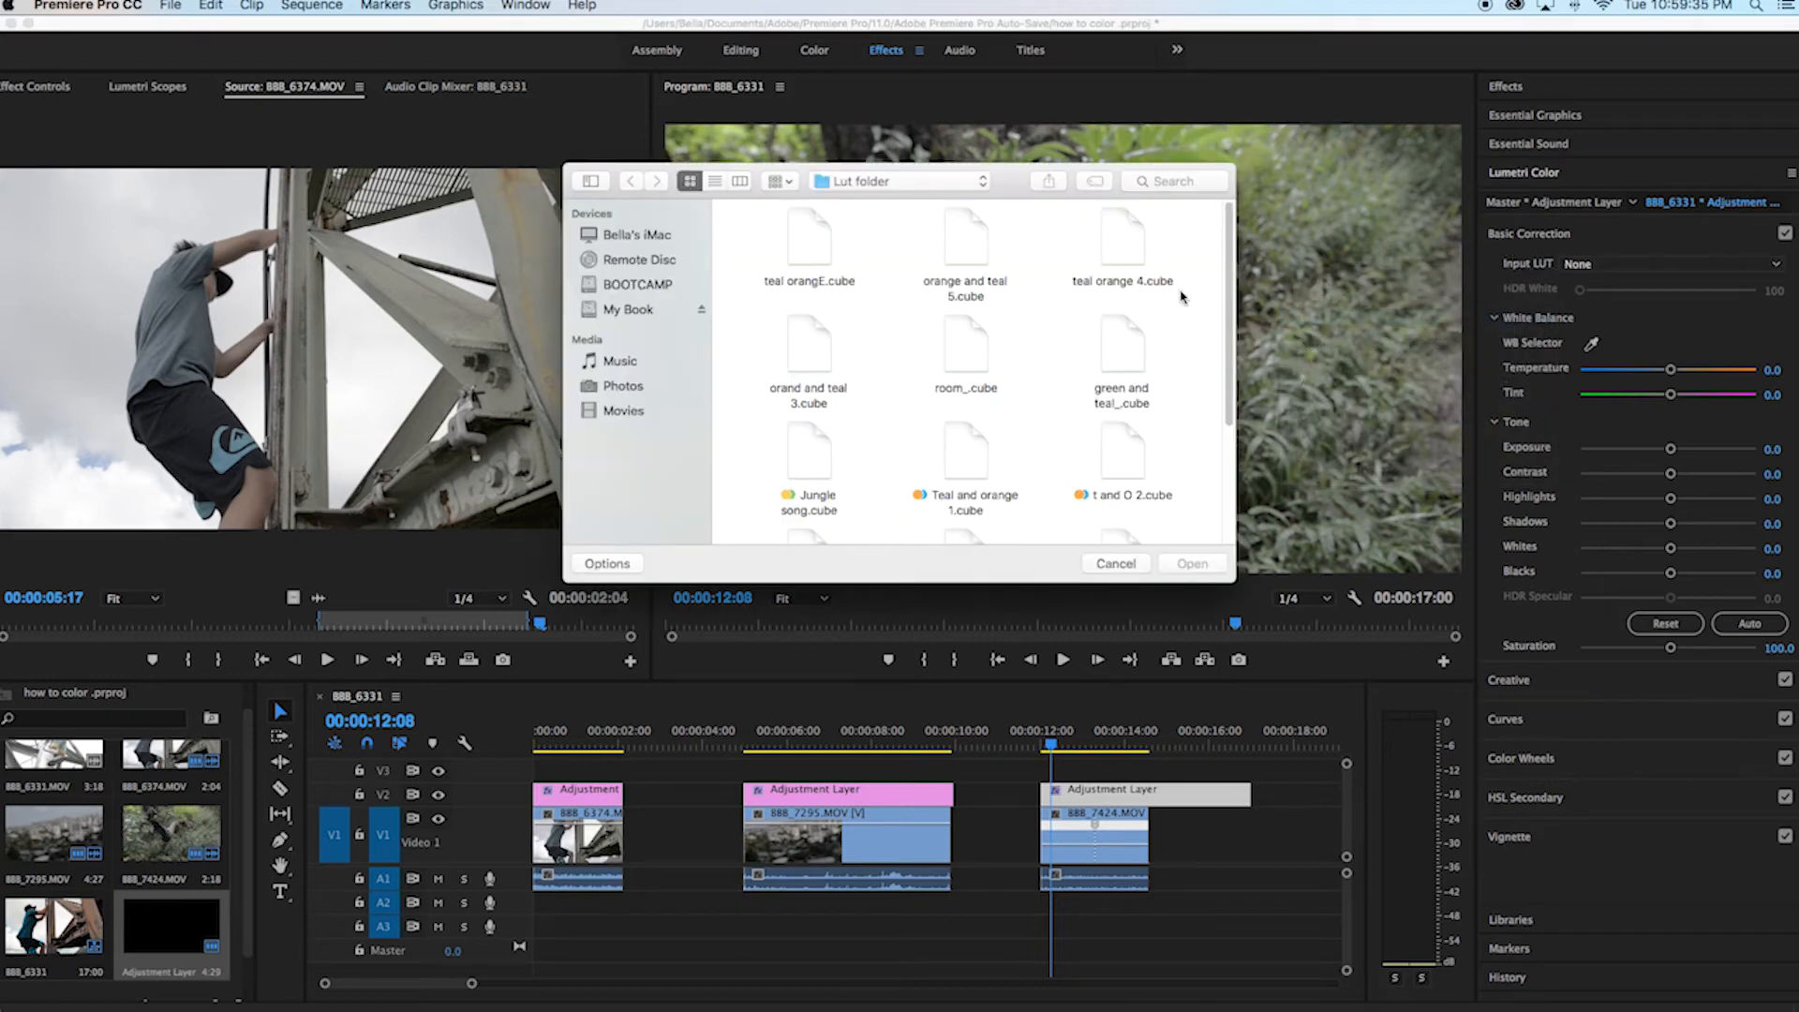
{"action": "scroll", "coordinate": [867, 382], "scroll_direction": "down", "scroll_amount": 2}
{"action": "left_click", "coordinate": [818, 421]}
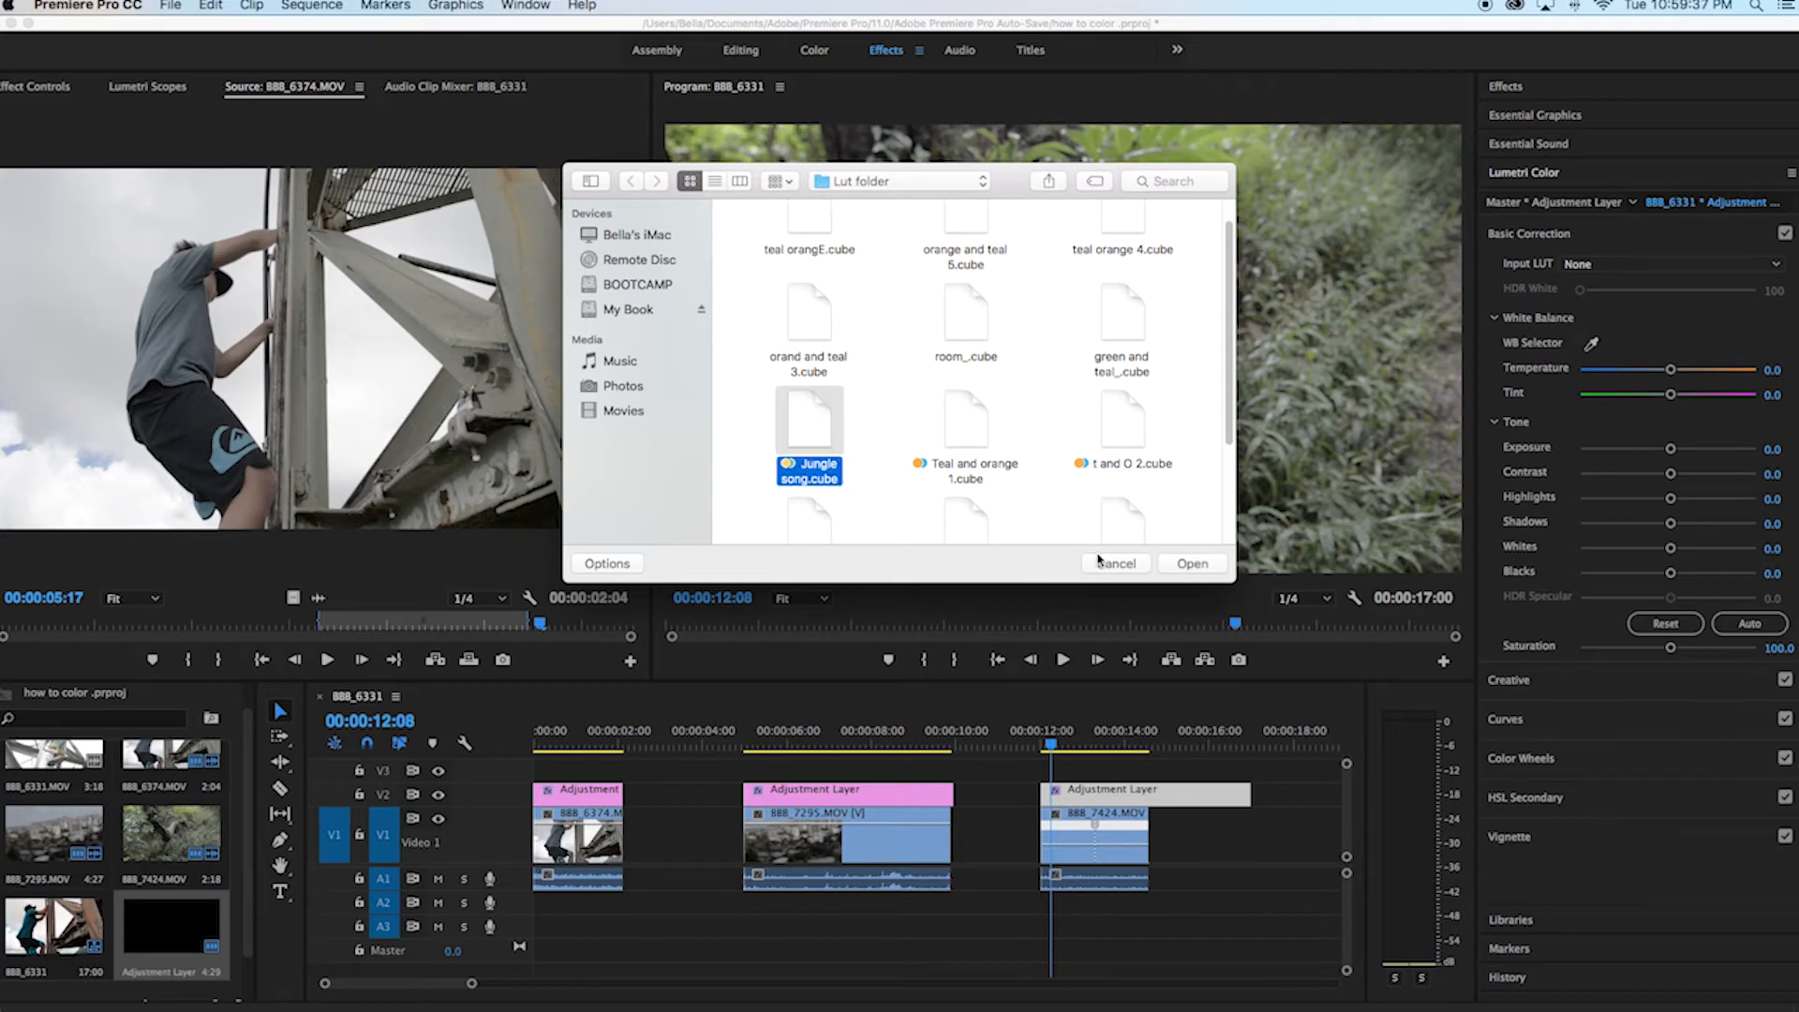
{"action": "left_click", "coordinate": [1212, 565]}
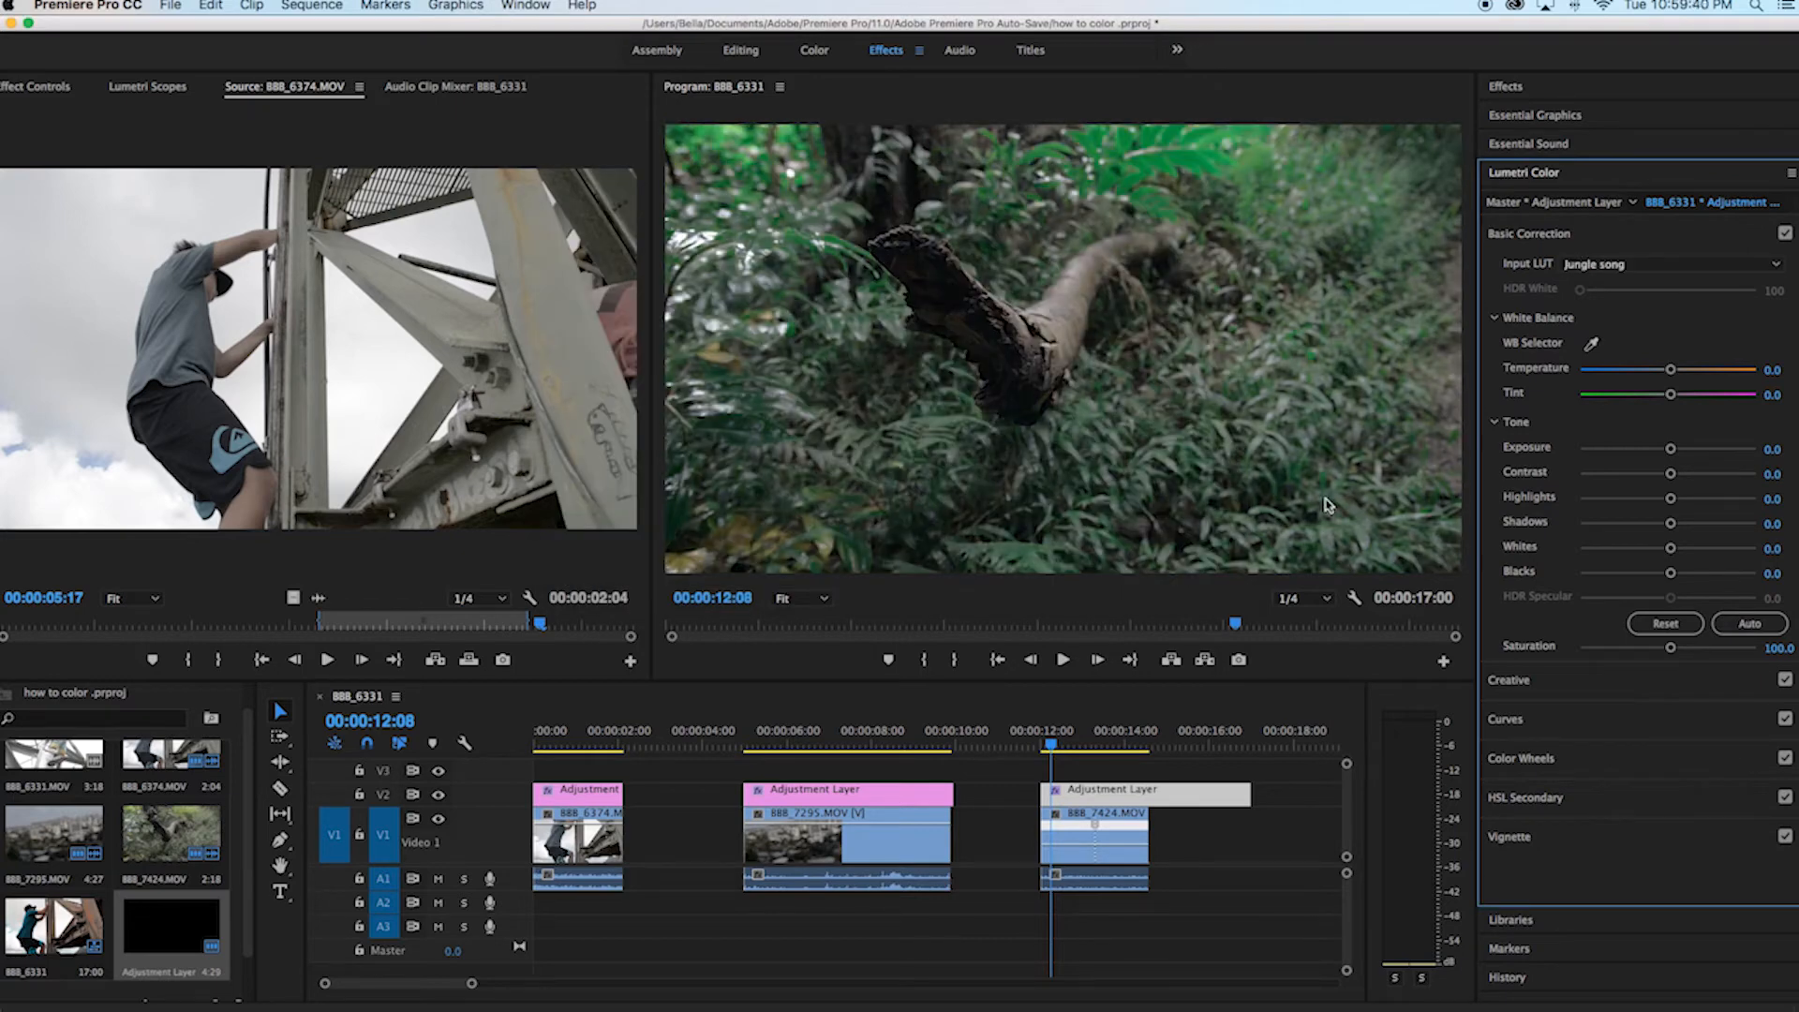
Apply the teal orangE.cube look to the third adjustment layer and set its Intensity to 121.1.
{"action": "left_click", "coordinate": [1595, 688]}
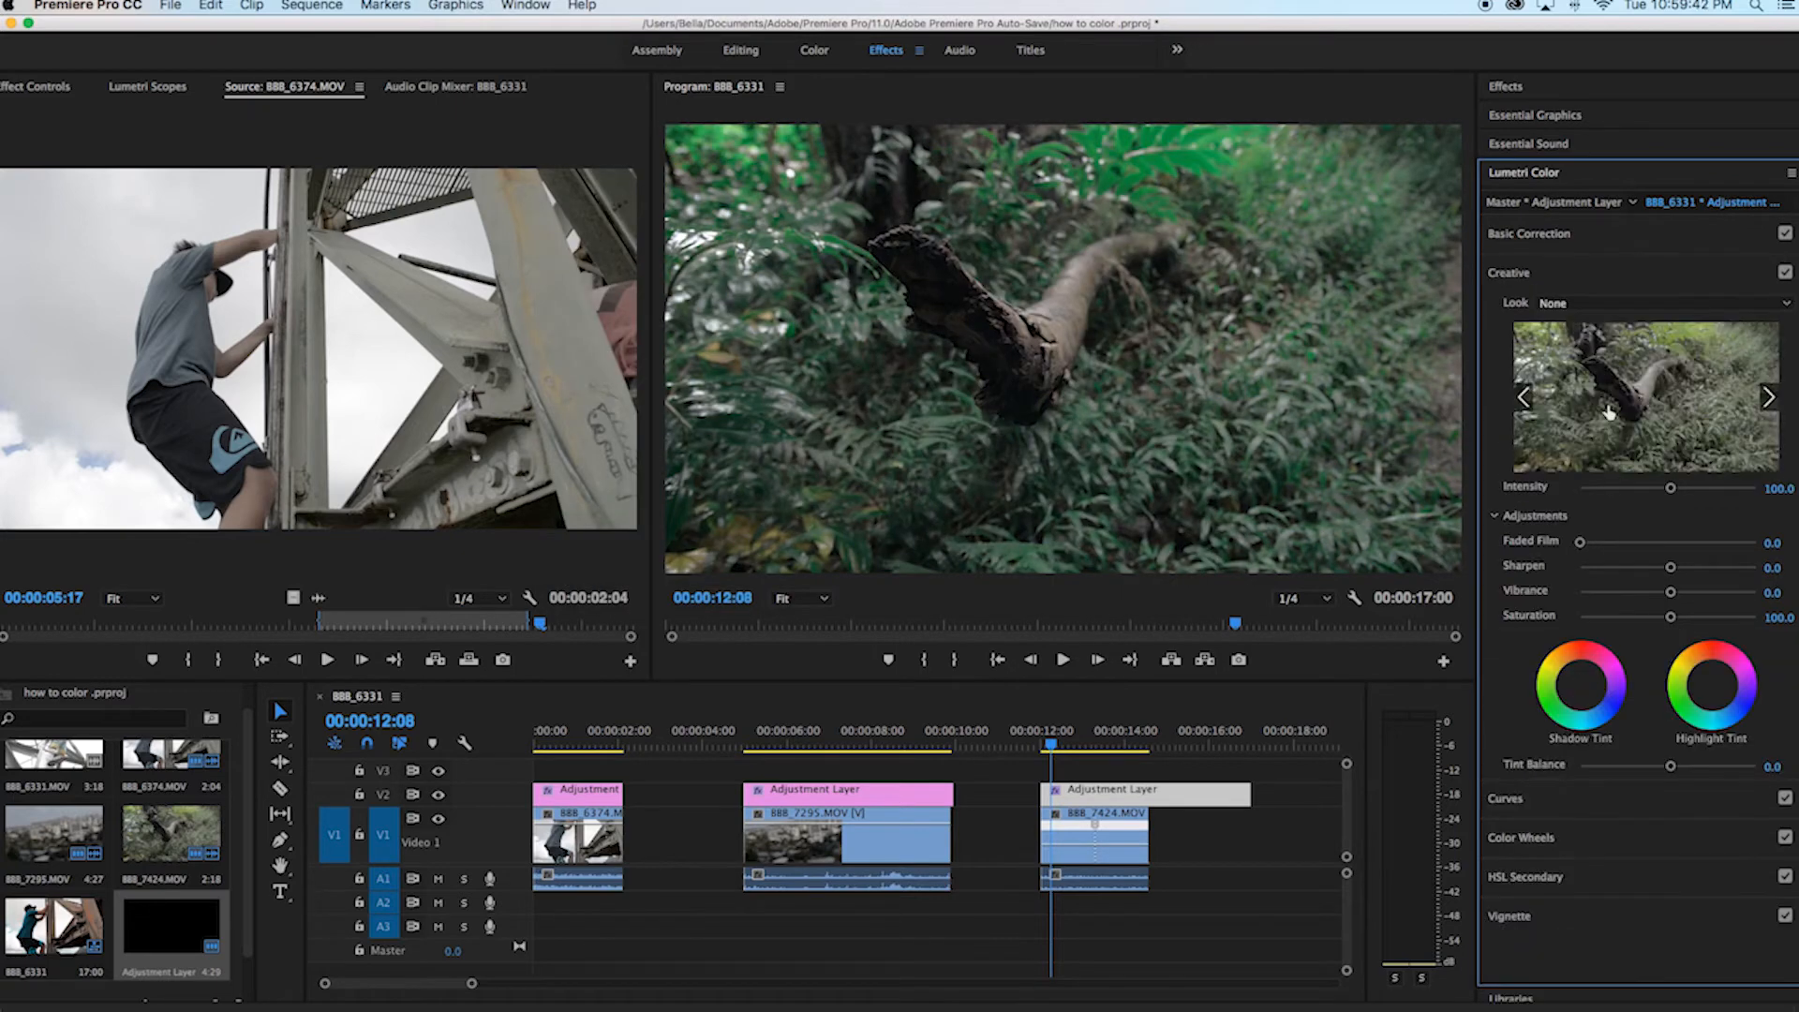
{"action": "left_click", "coordinate": [1588, 308]}
{"action": "left_click", "coordinate": [1467, 360]}
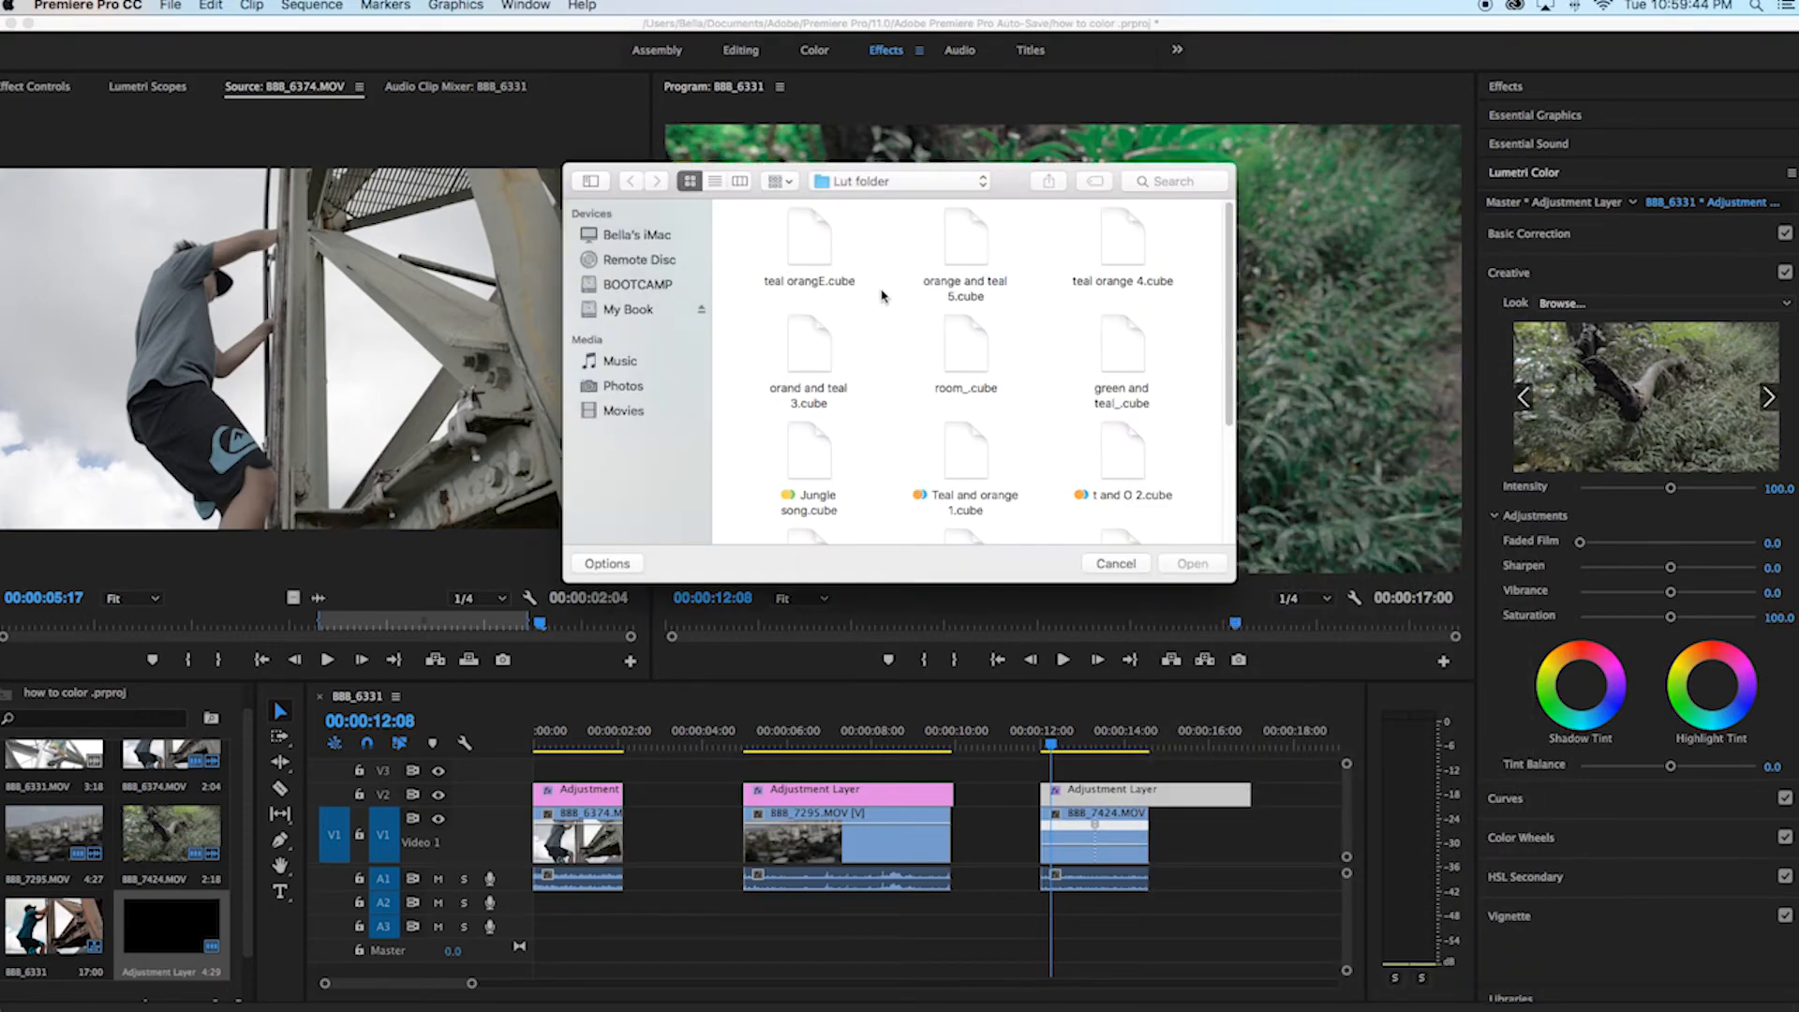
{"action": "left_click", "coordinate": [797, 253]}
{"action": "left_click", "coordinate": [1207, 562]}
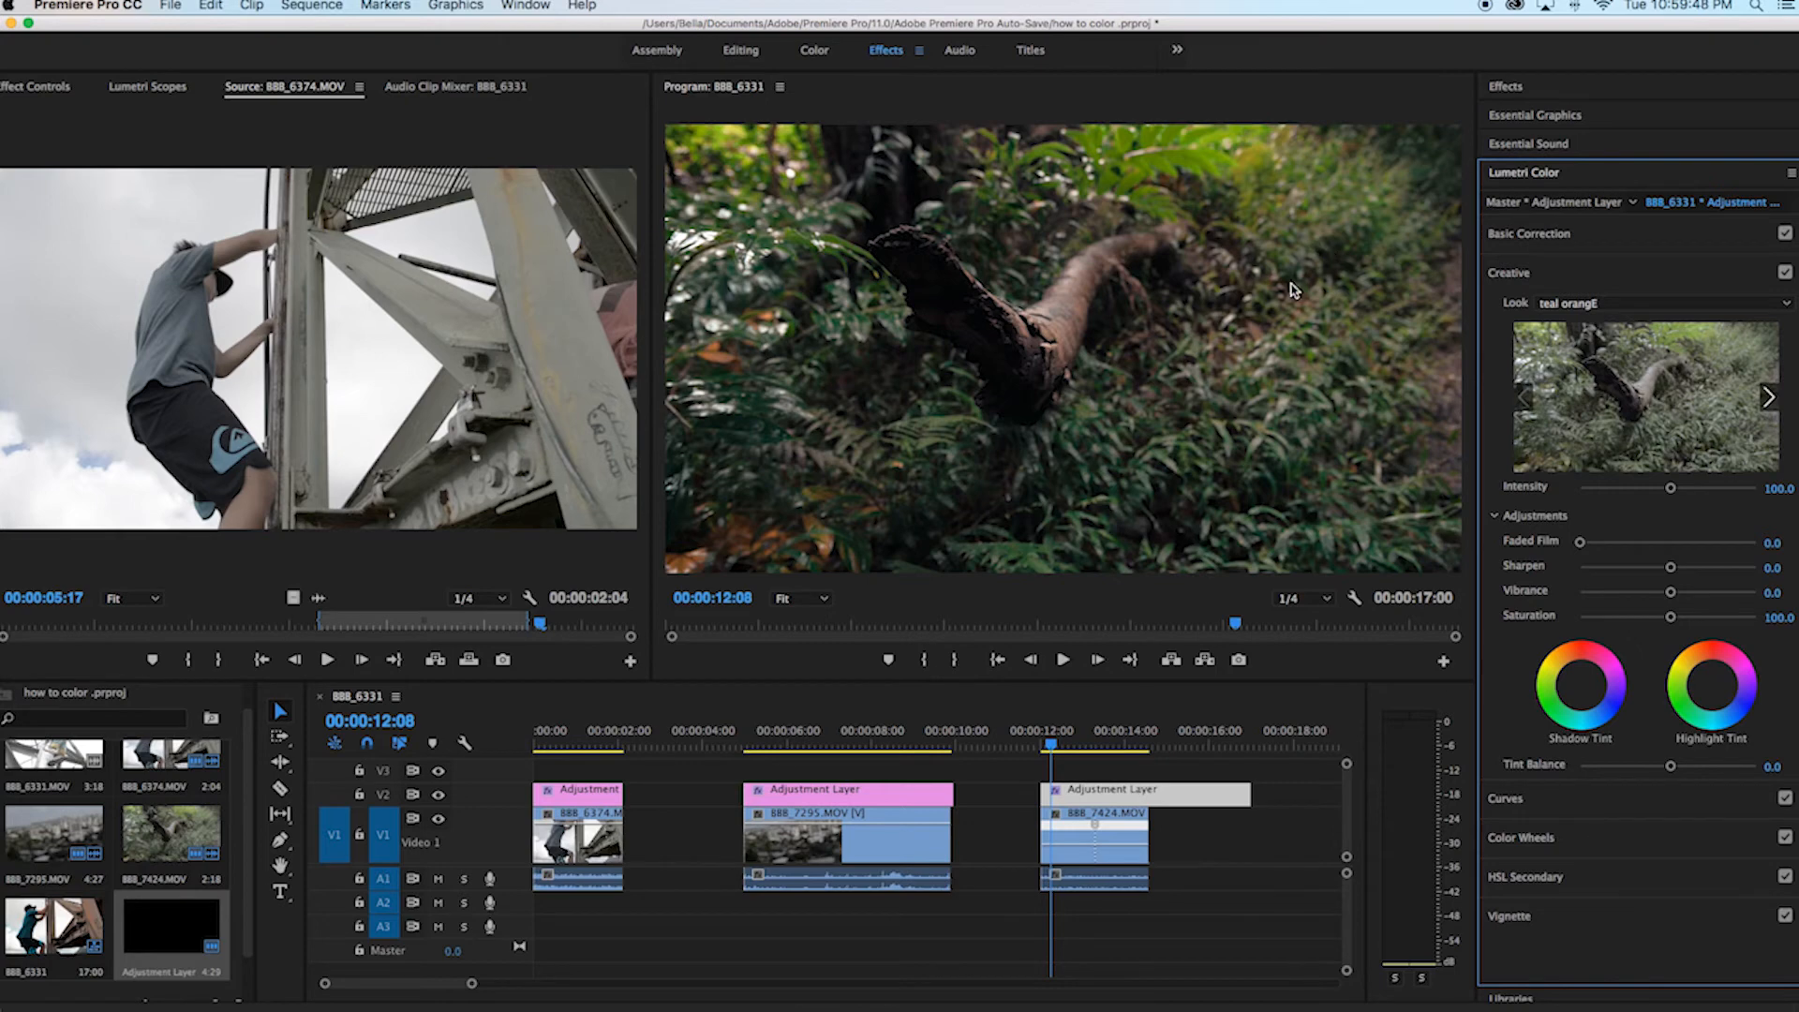
{"action": "left_click_drag", "start_coordinate": [1671, 491], "coordinate": [1686, 491]}
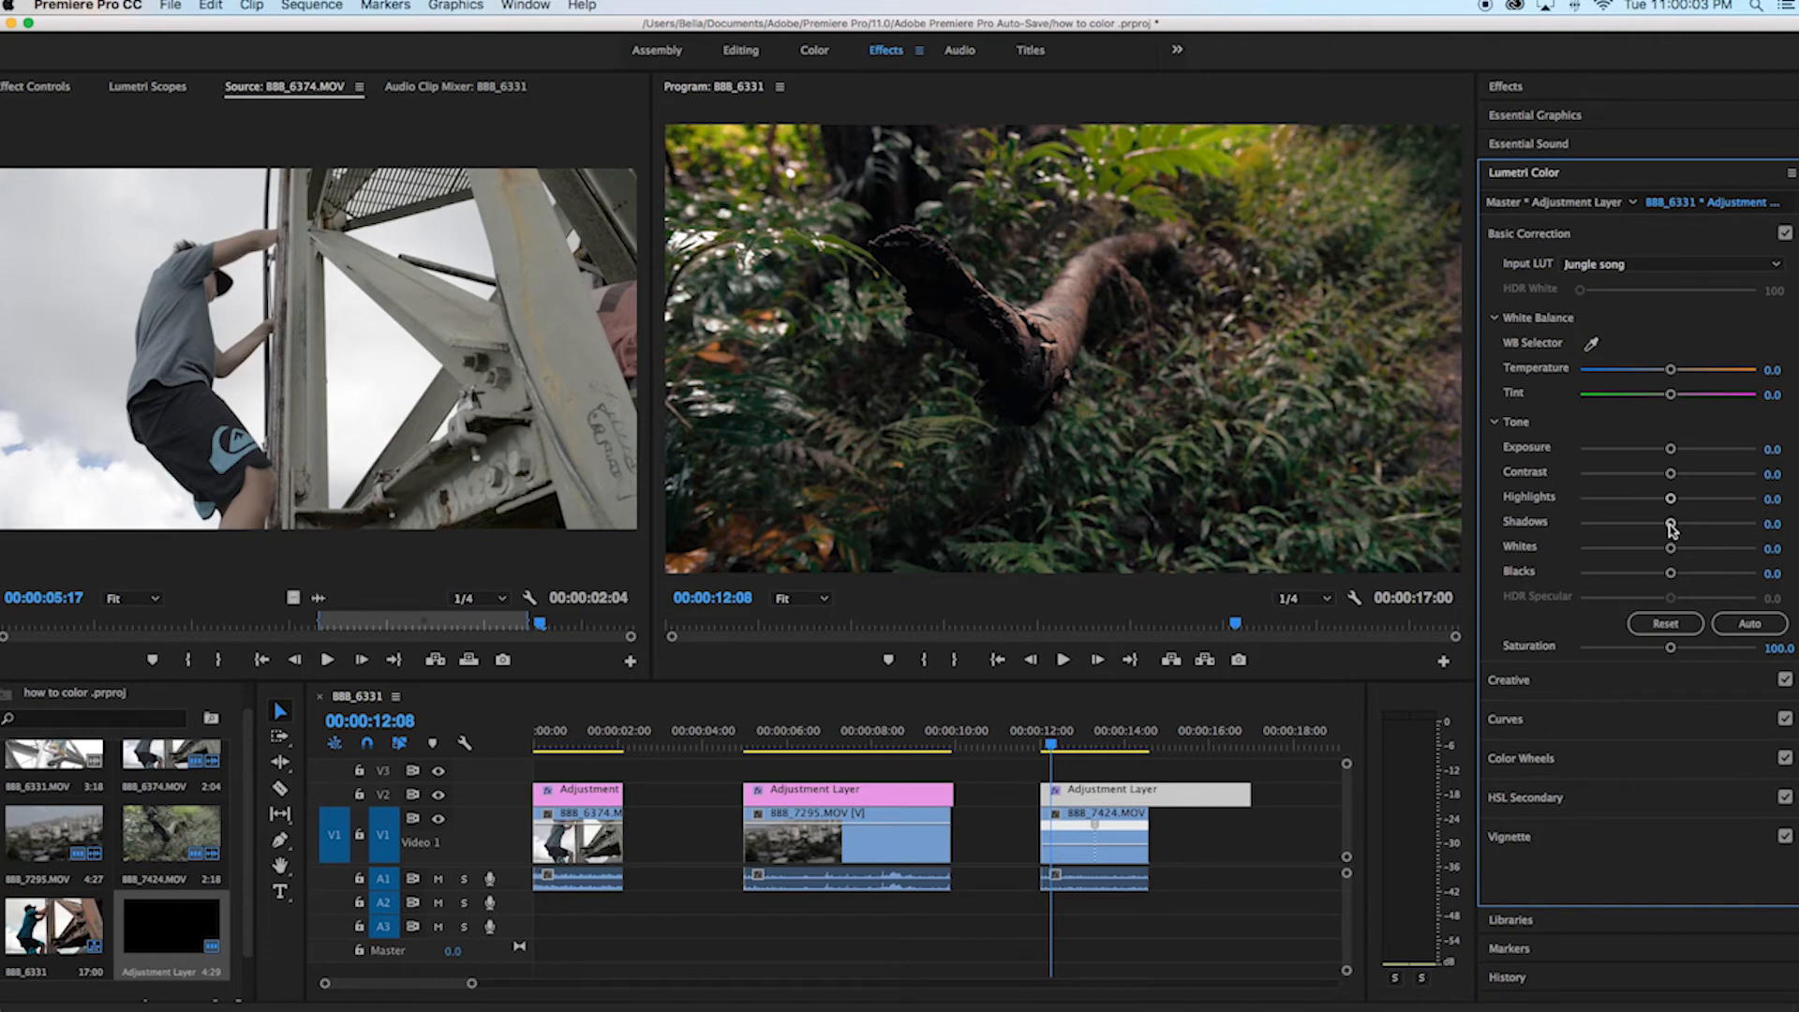
Set the third adjustment layer's Highlights to 40.5 and Shadows to -24.3, and give its white RGB curve a slight S shape.
{"action": "left_click_drag", "start_coordinate": [1670, 524], "coordinate": [1703, 498]}
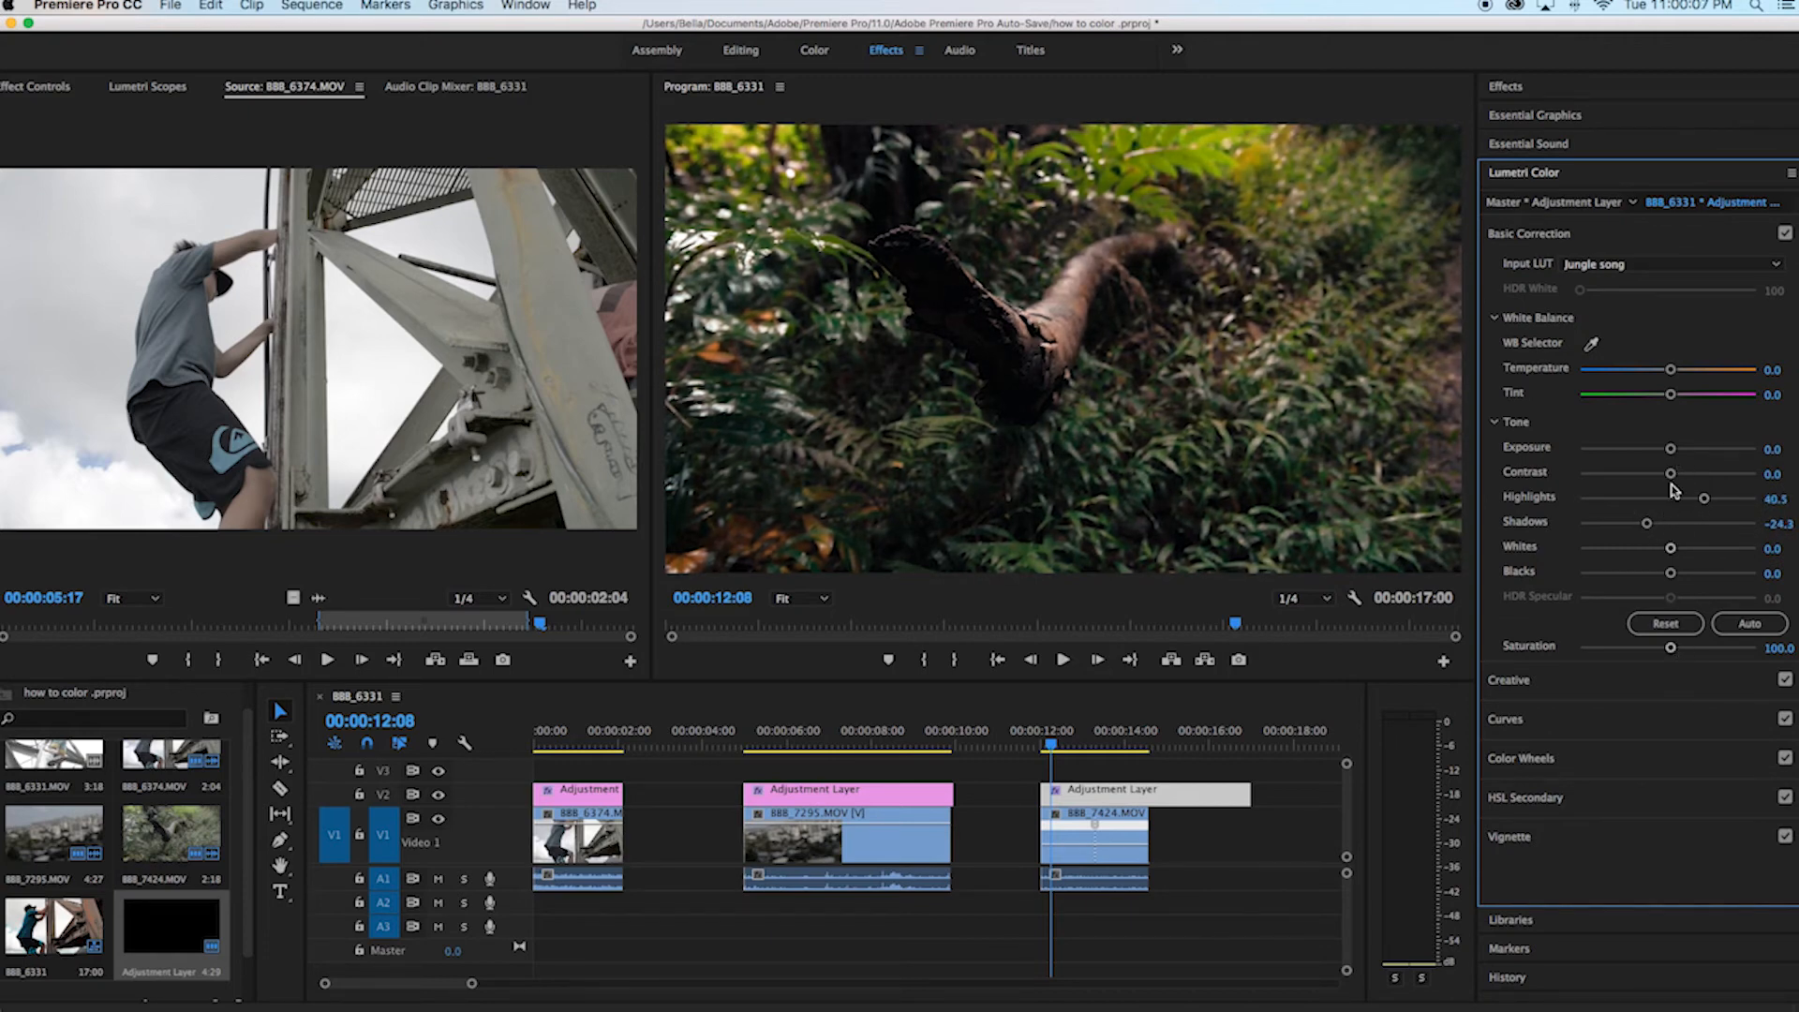
{"action": "left_click", "coordinate": [1588, 723]}
{"action": "left_click", "coordinate": [1577, 622]}
{"action": "left_click_drag", "start_coordinate": [1580, 626], "coordinate": [1583, 634]}
{"action": "left_click_drag", "start_coordinate": [1708, 491], "coordinate": [1706, 481]}
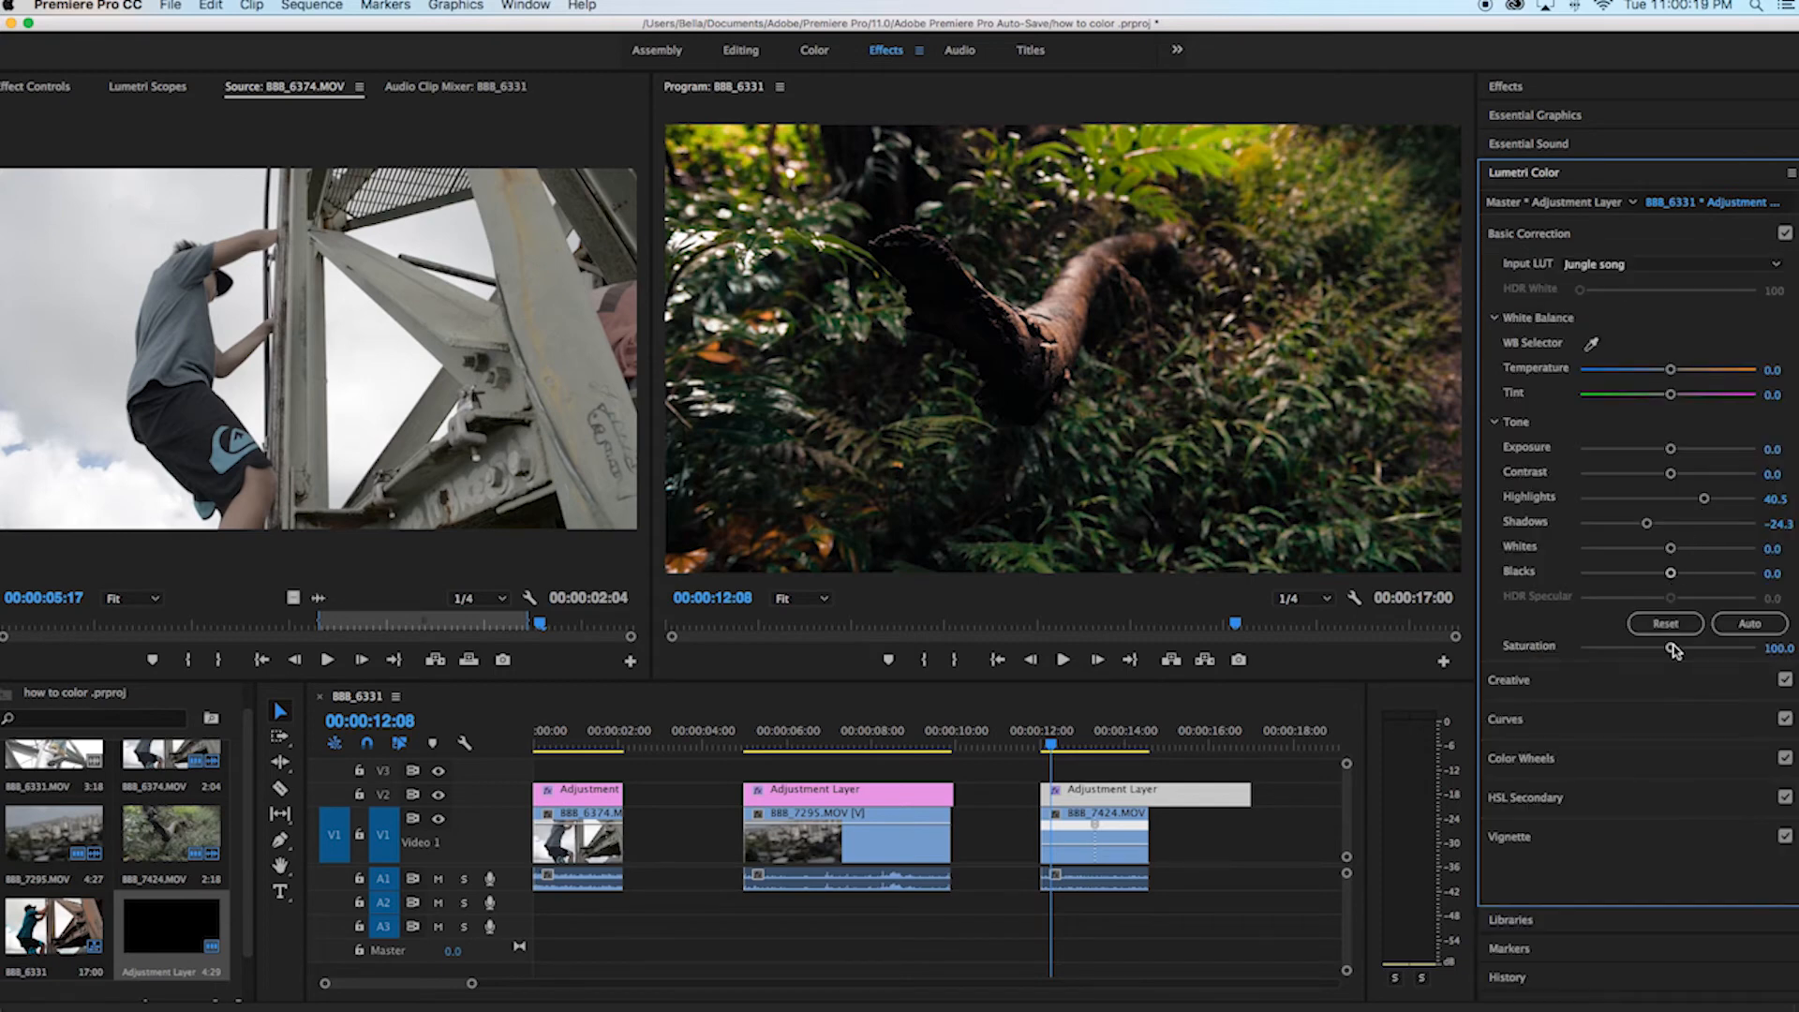
Set the third adjustment layer's Saturation to 116.8 and Contrast to 14.6, and check the grade by toggling V2 output.
{"action": "left_click_drag", "start_coordinate": [1673, 648], "coordinate": [1677, 650]}
{"action": "left_click_drag", "start_coordinate": [1670, 473], "coordinate": [1680, 475]}
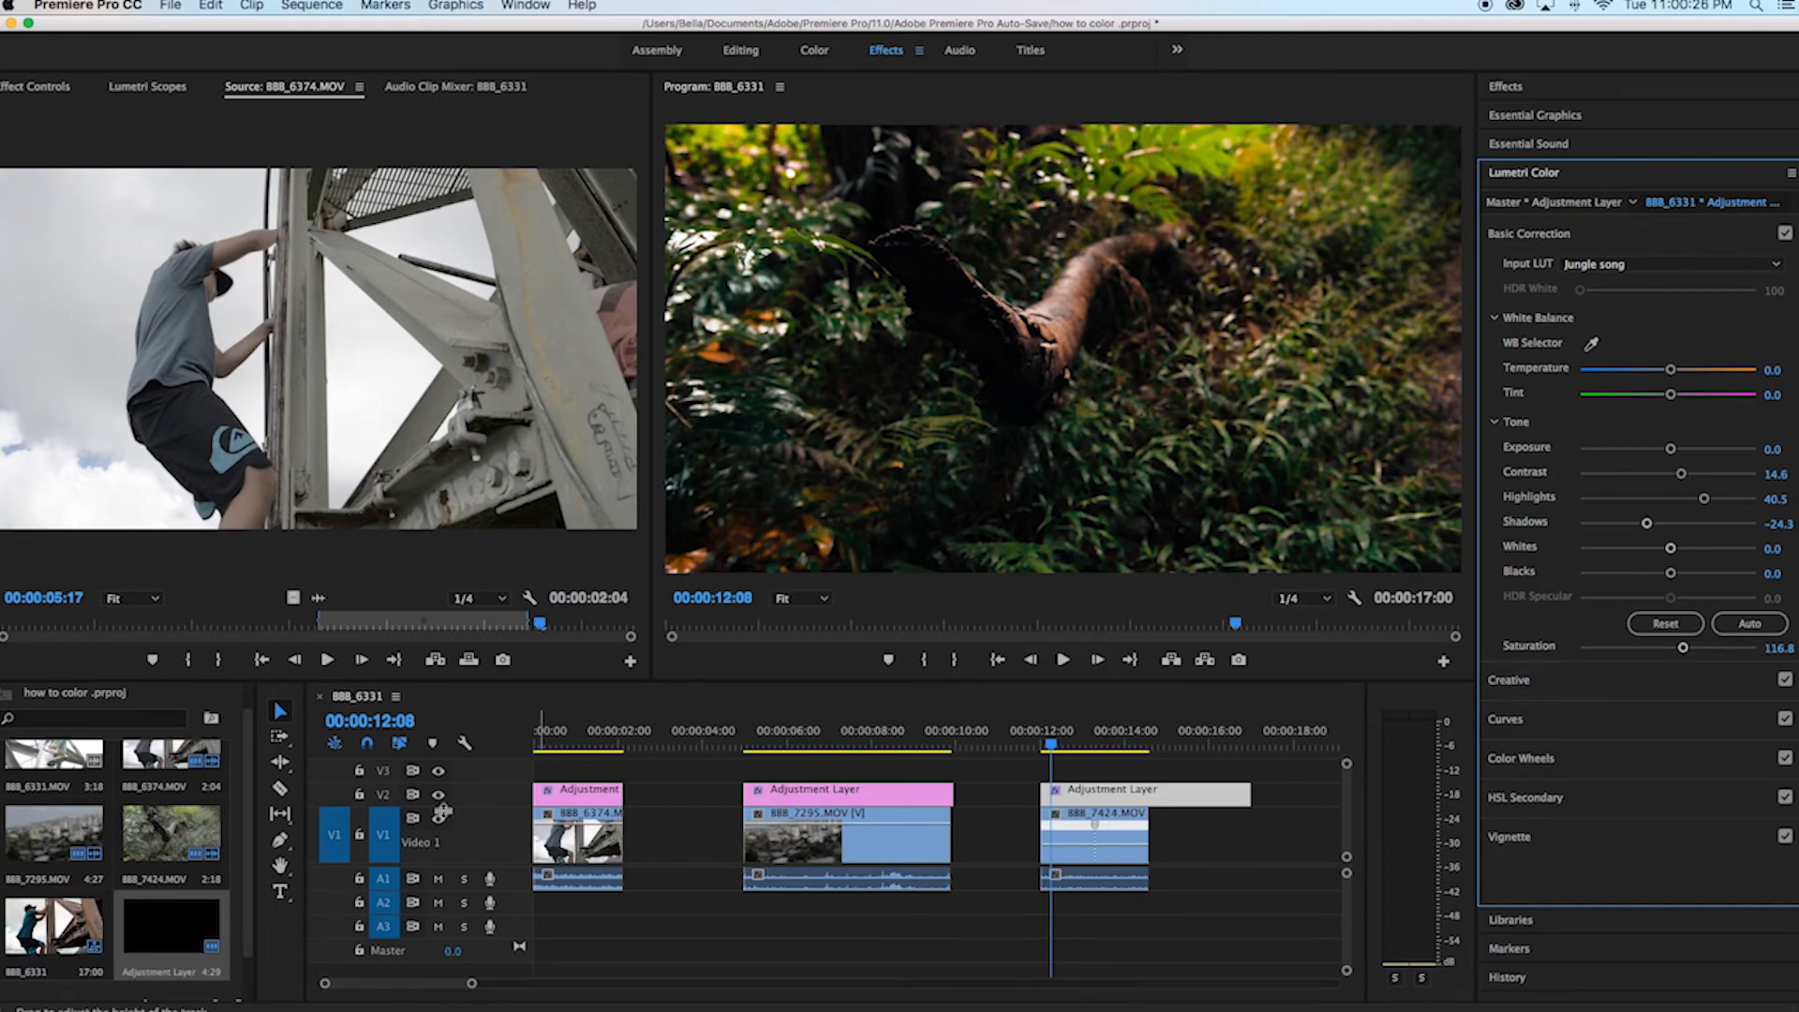
{"action": "left_click", "coordinate": [439, 795]}
{"action": "left_click", "coordinate": [440, 795]}
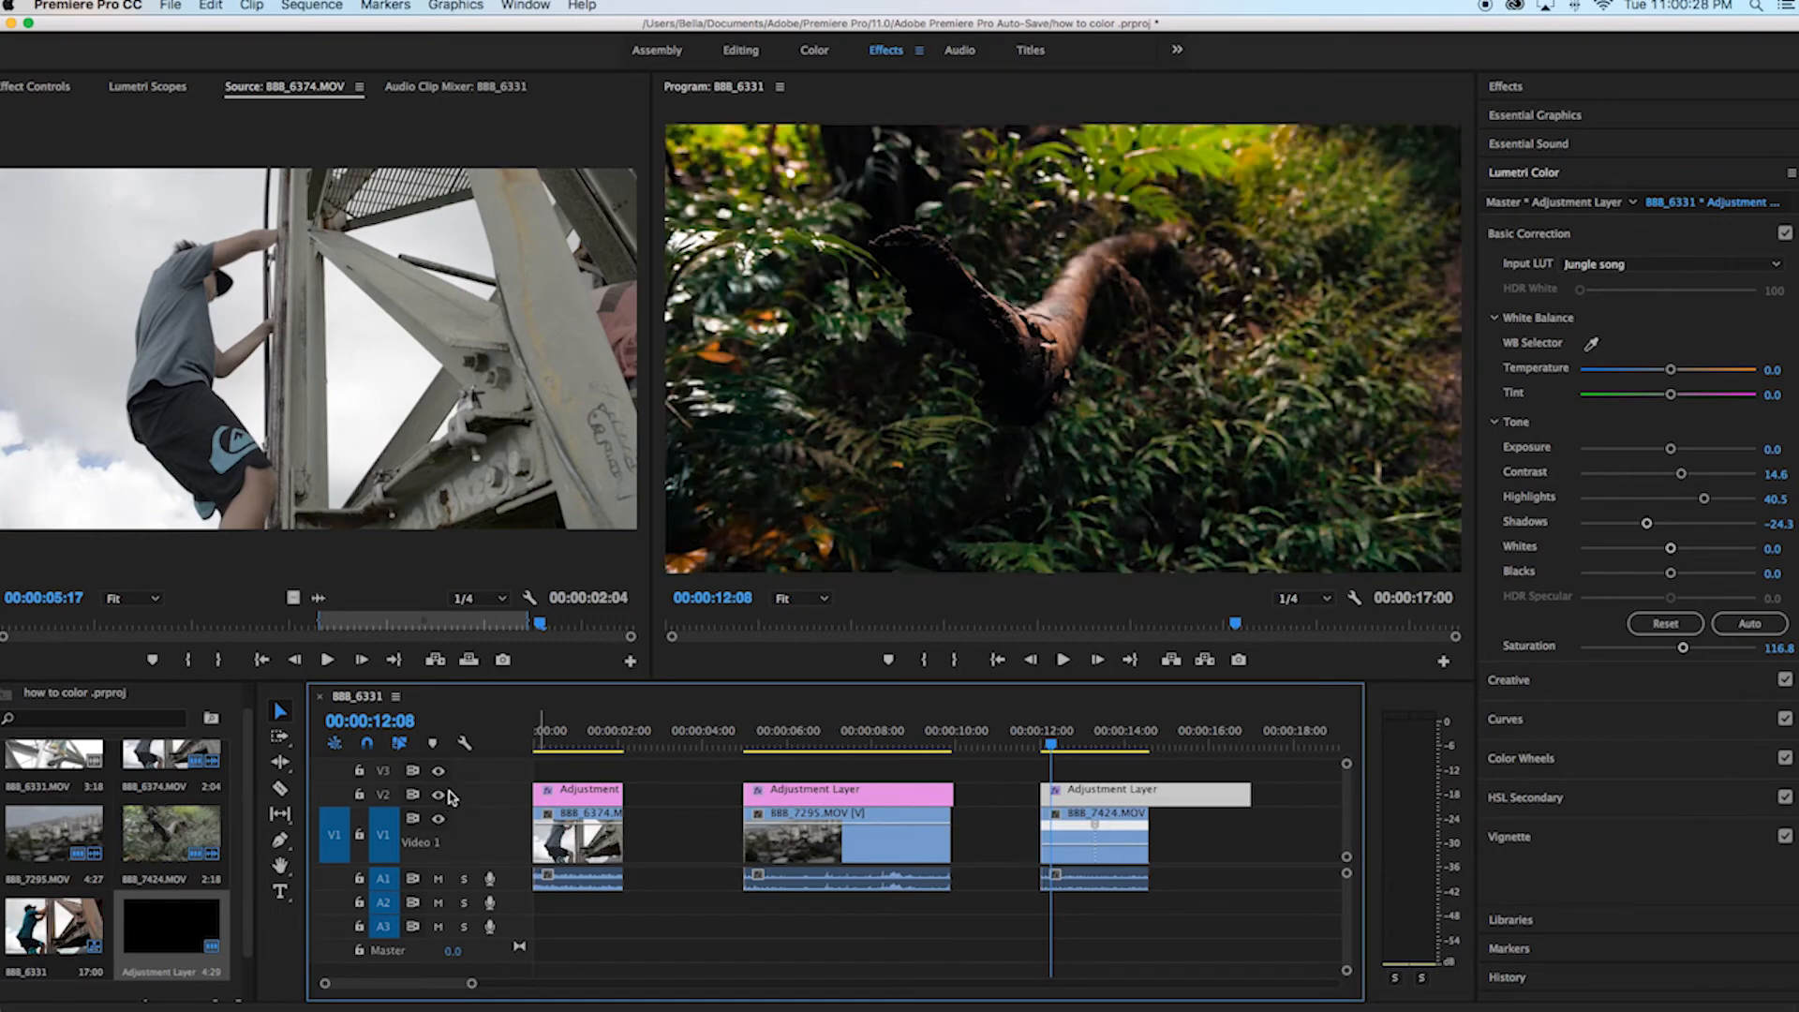
Lighten the third adjustment layer by setting Shadows to -13.5 and slightly raising the dark point of the white RGB curve.
{"action": "left_click_drag", "start_coordinate": [1647, 523], "coordinate": [1651, 525]}
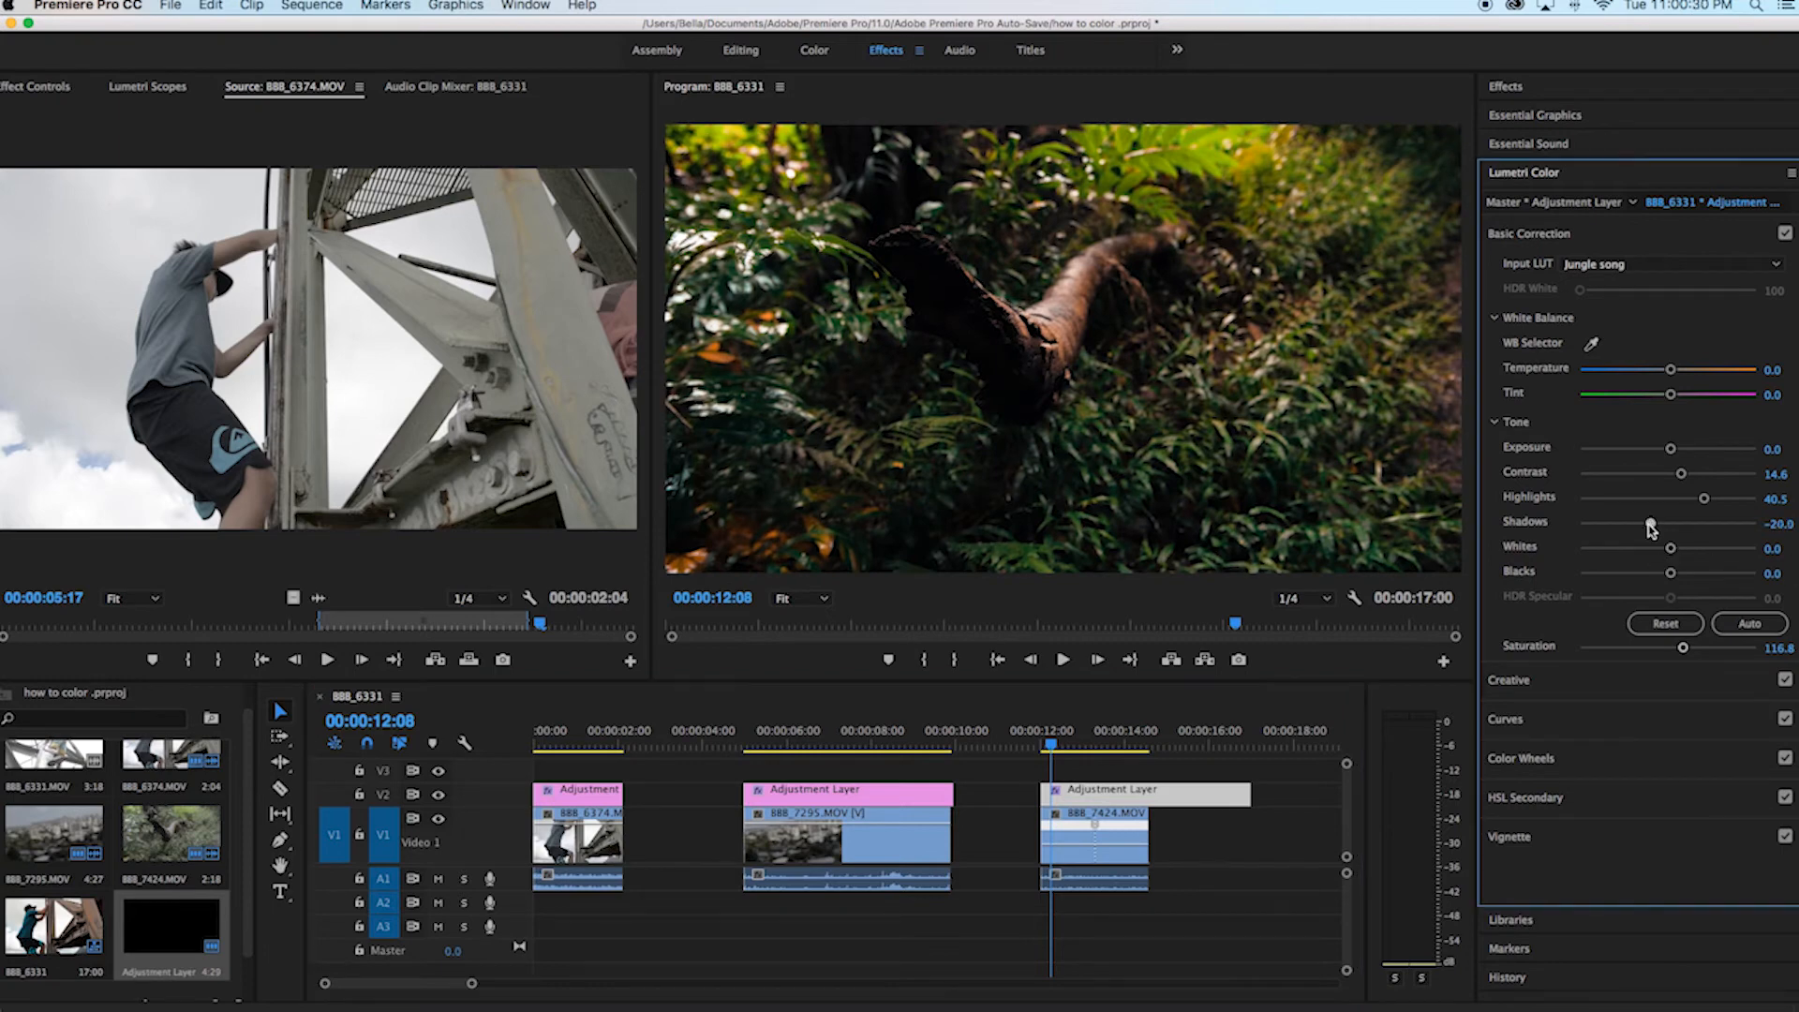
{"action": "left_click", "coordinate": [1574, 722]}
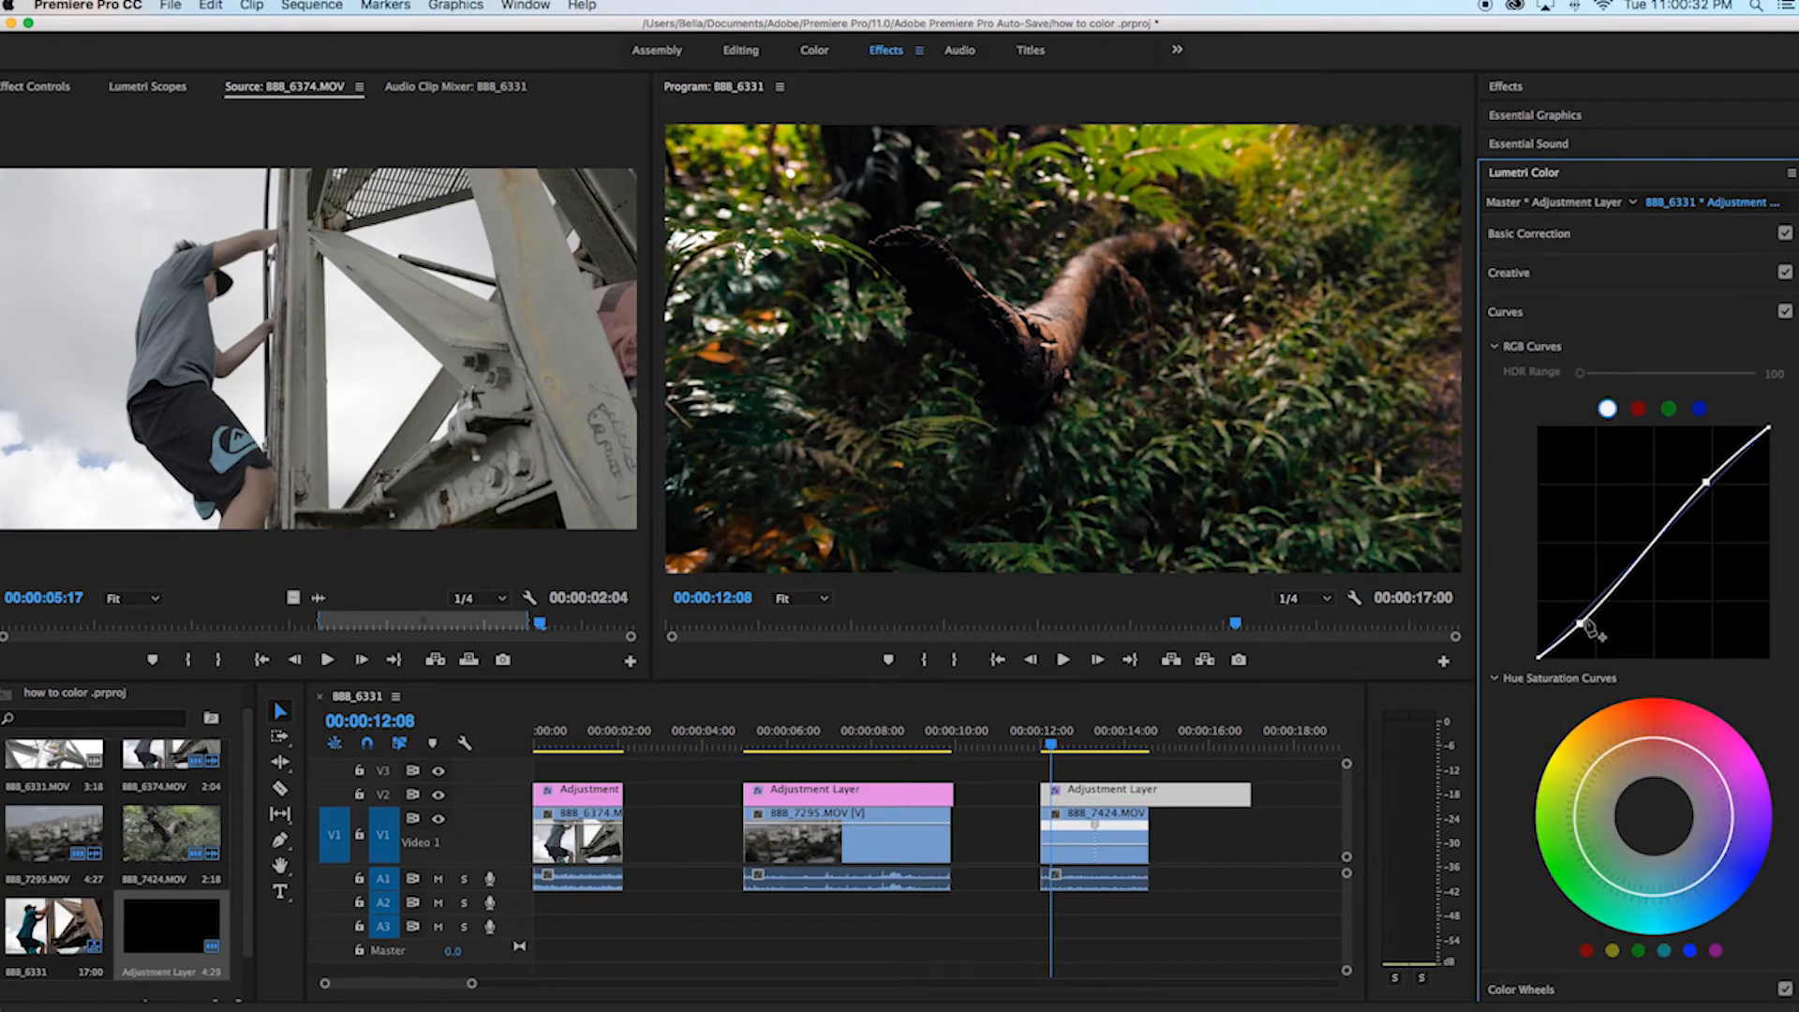
{"action": "left_click_drag", "start_coordinate": [1580, 625], "coordinate": [1574, 618]}
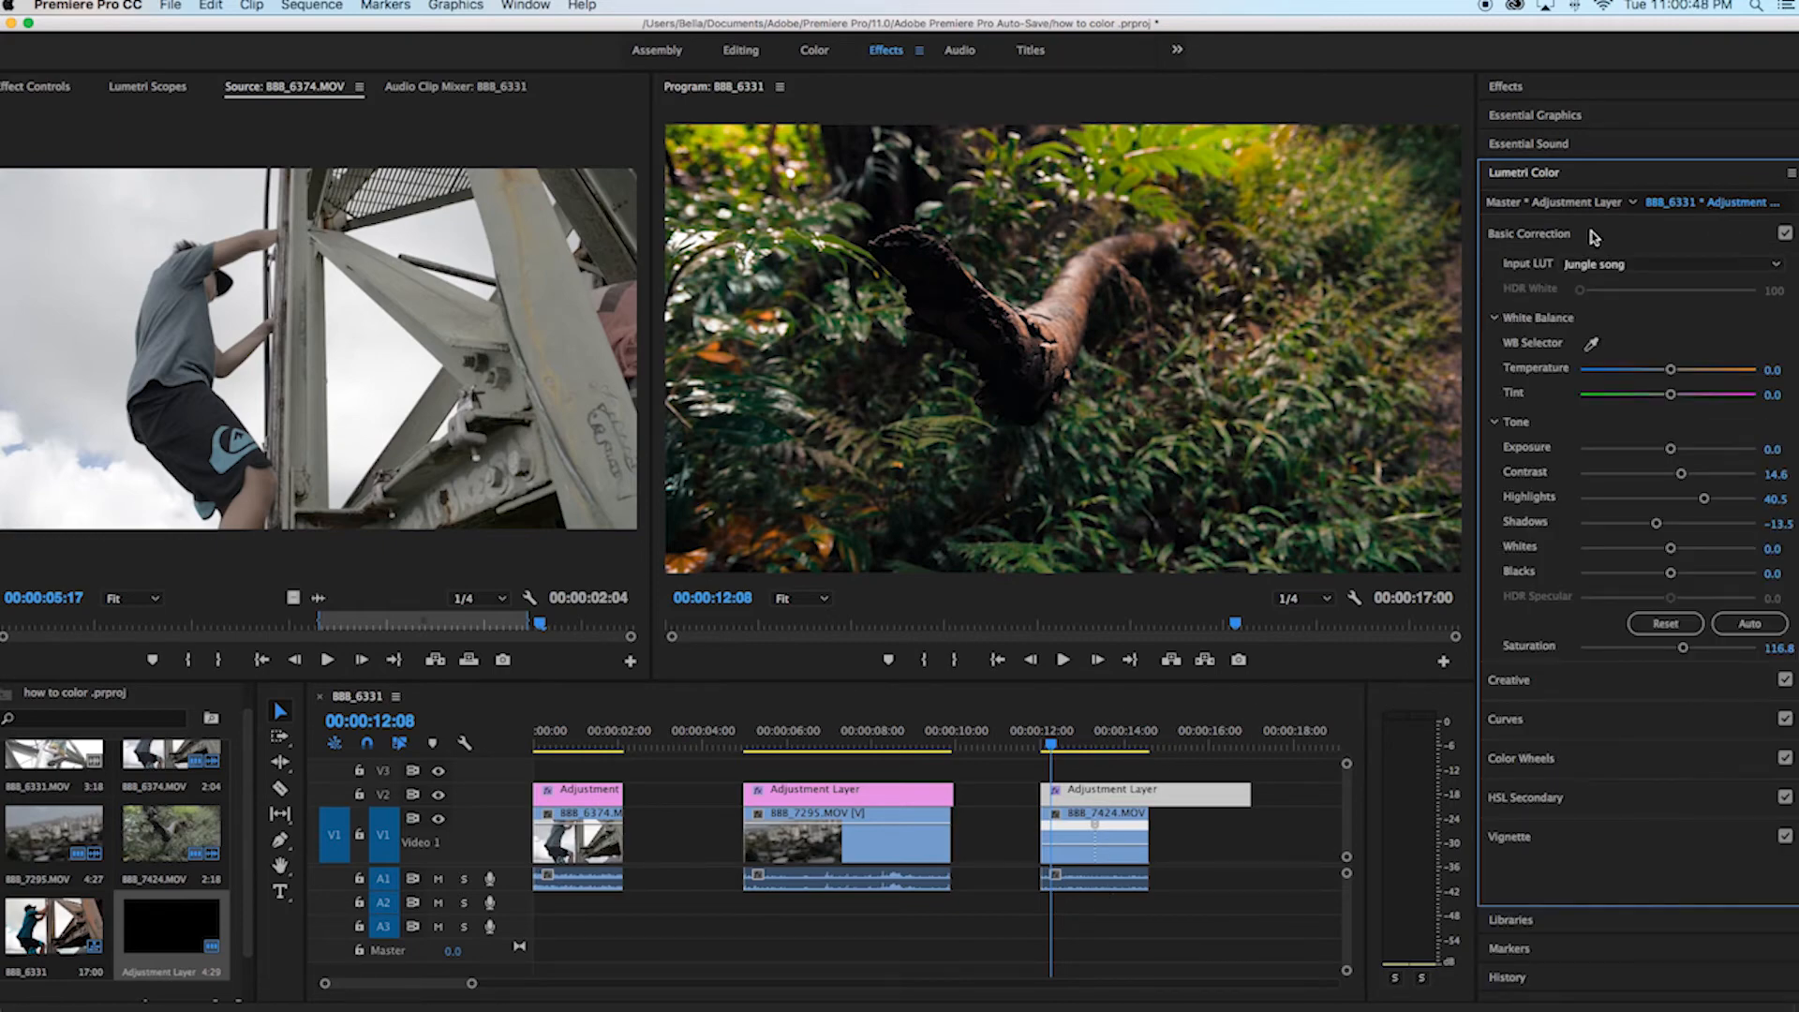
{"action": "left_click", "coordinate": [1582, 690]}
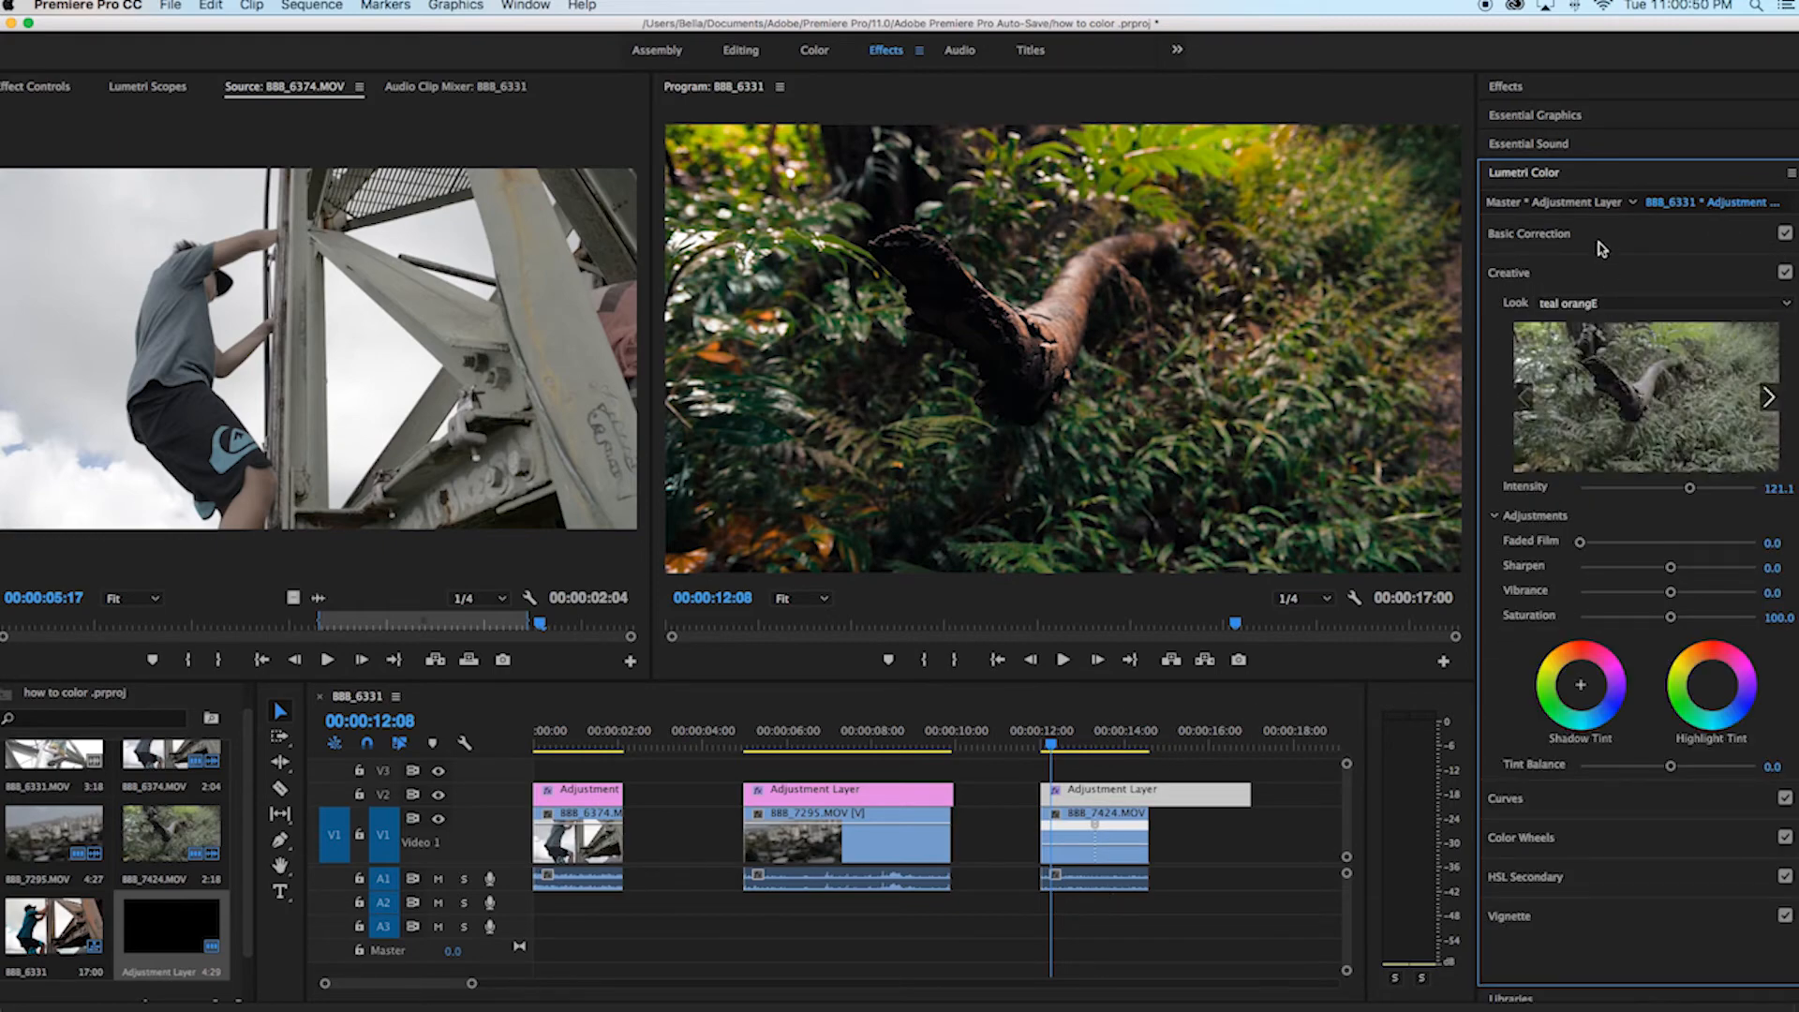
{"action": "left_click", "coordinate": [1601, 245]}
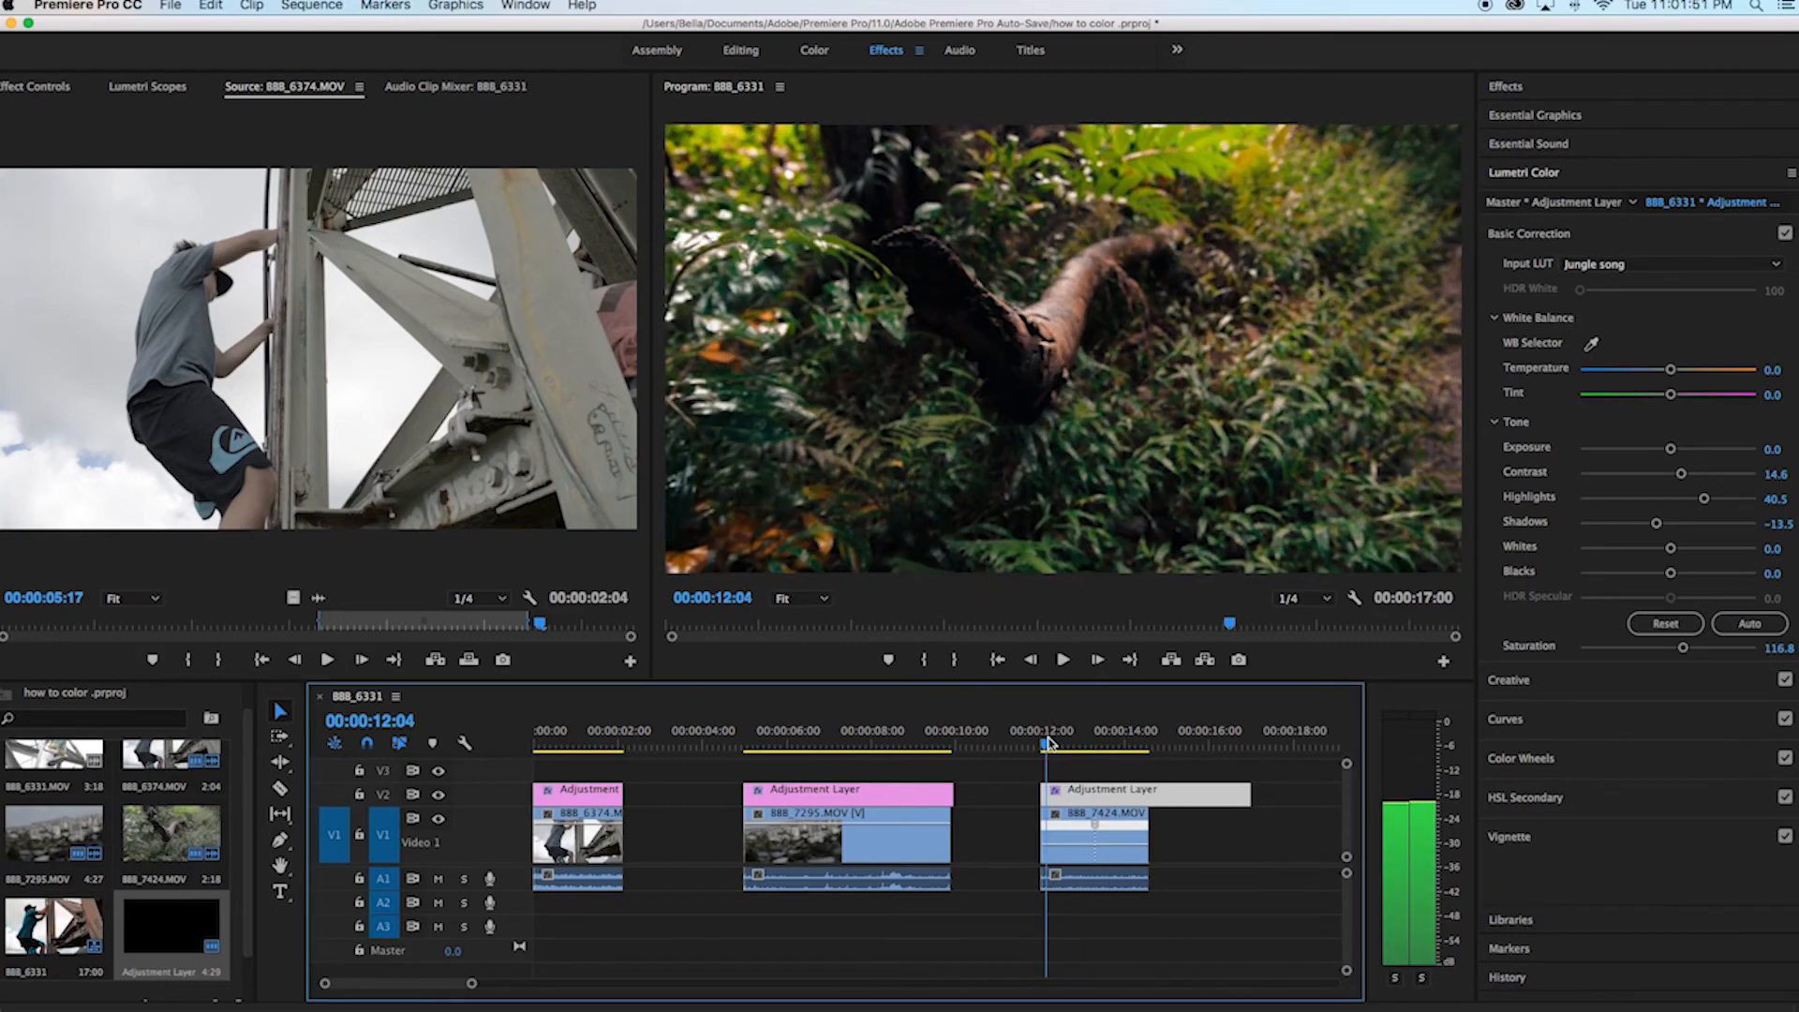
Play the 888_7424.MOV clip ungraded from just before its start with V2 output turned off.
{"action": "key", "text": "Left"}
{"action": "key", "text": "Left"}
{"action": "key", "text": "Left"}
{"action": "key", "text": "Left"}
{"action": "key", "text": "Left"}
{"action": "key", "text": "Left"}
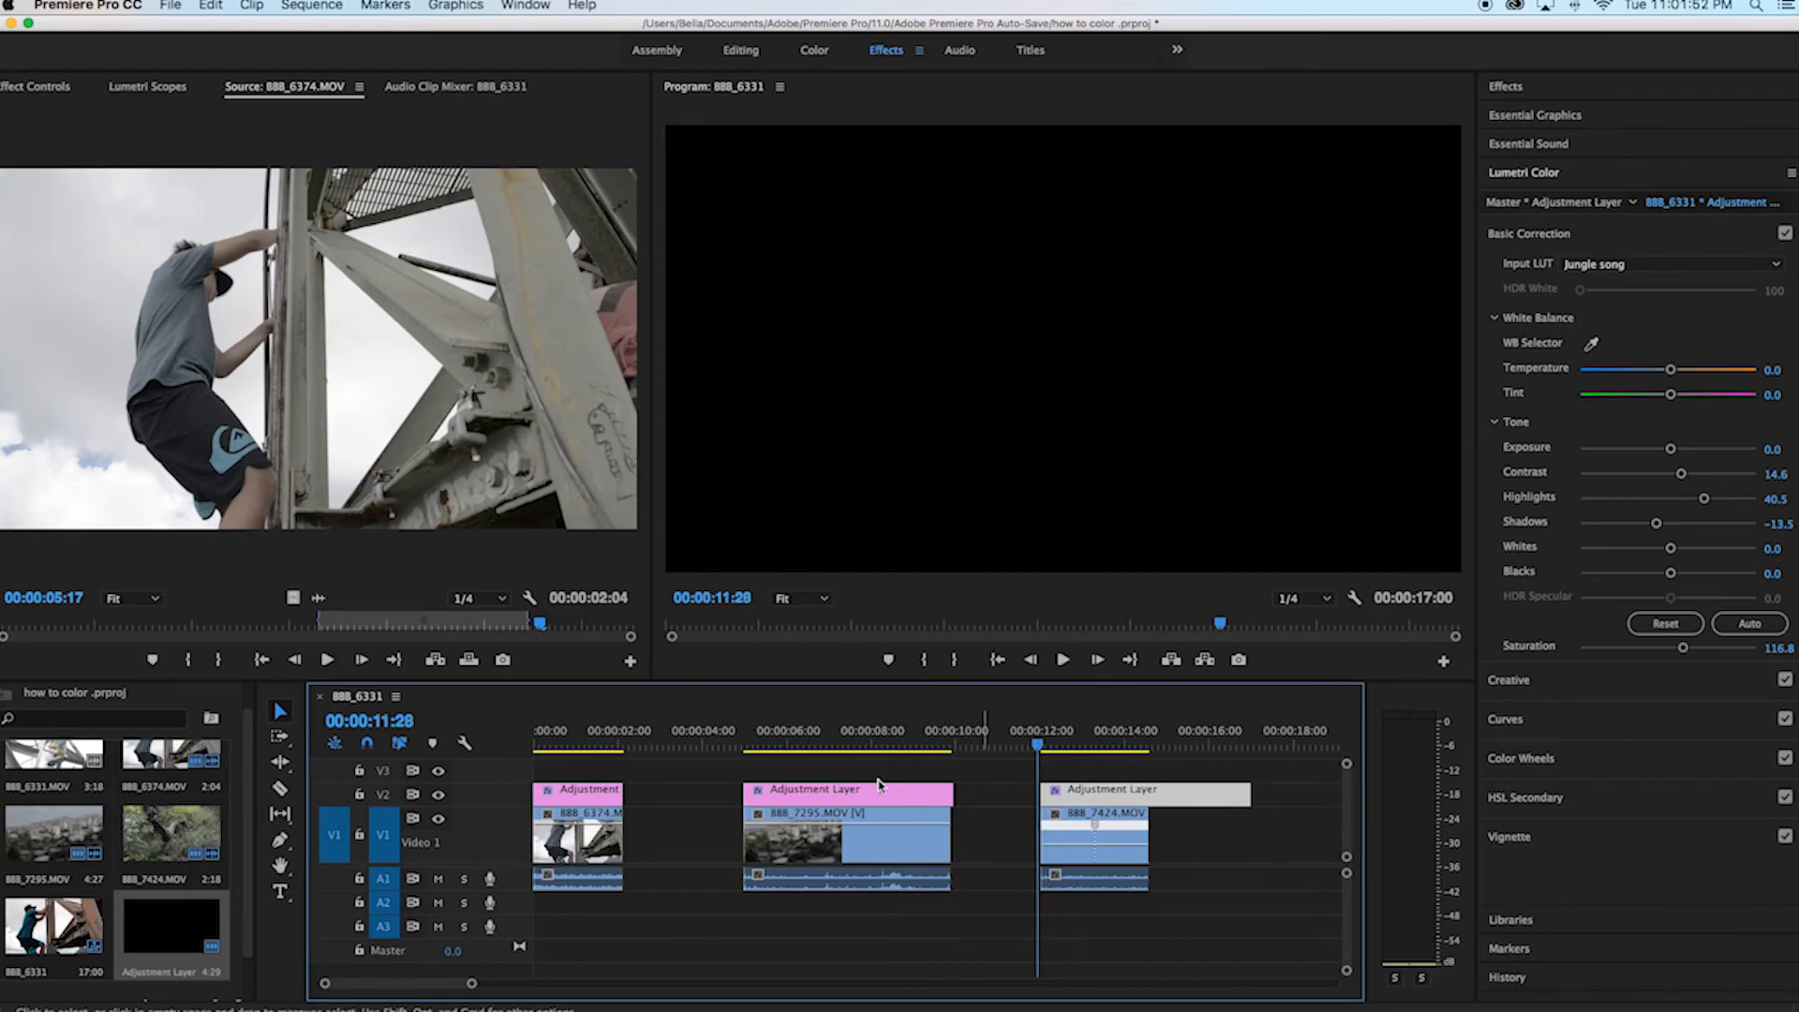
{"action": "left_click", "coordinate": [438, 796]}
{"action": "key", "text": "space"}
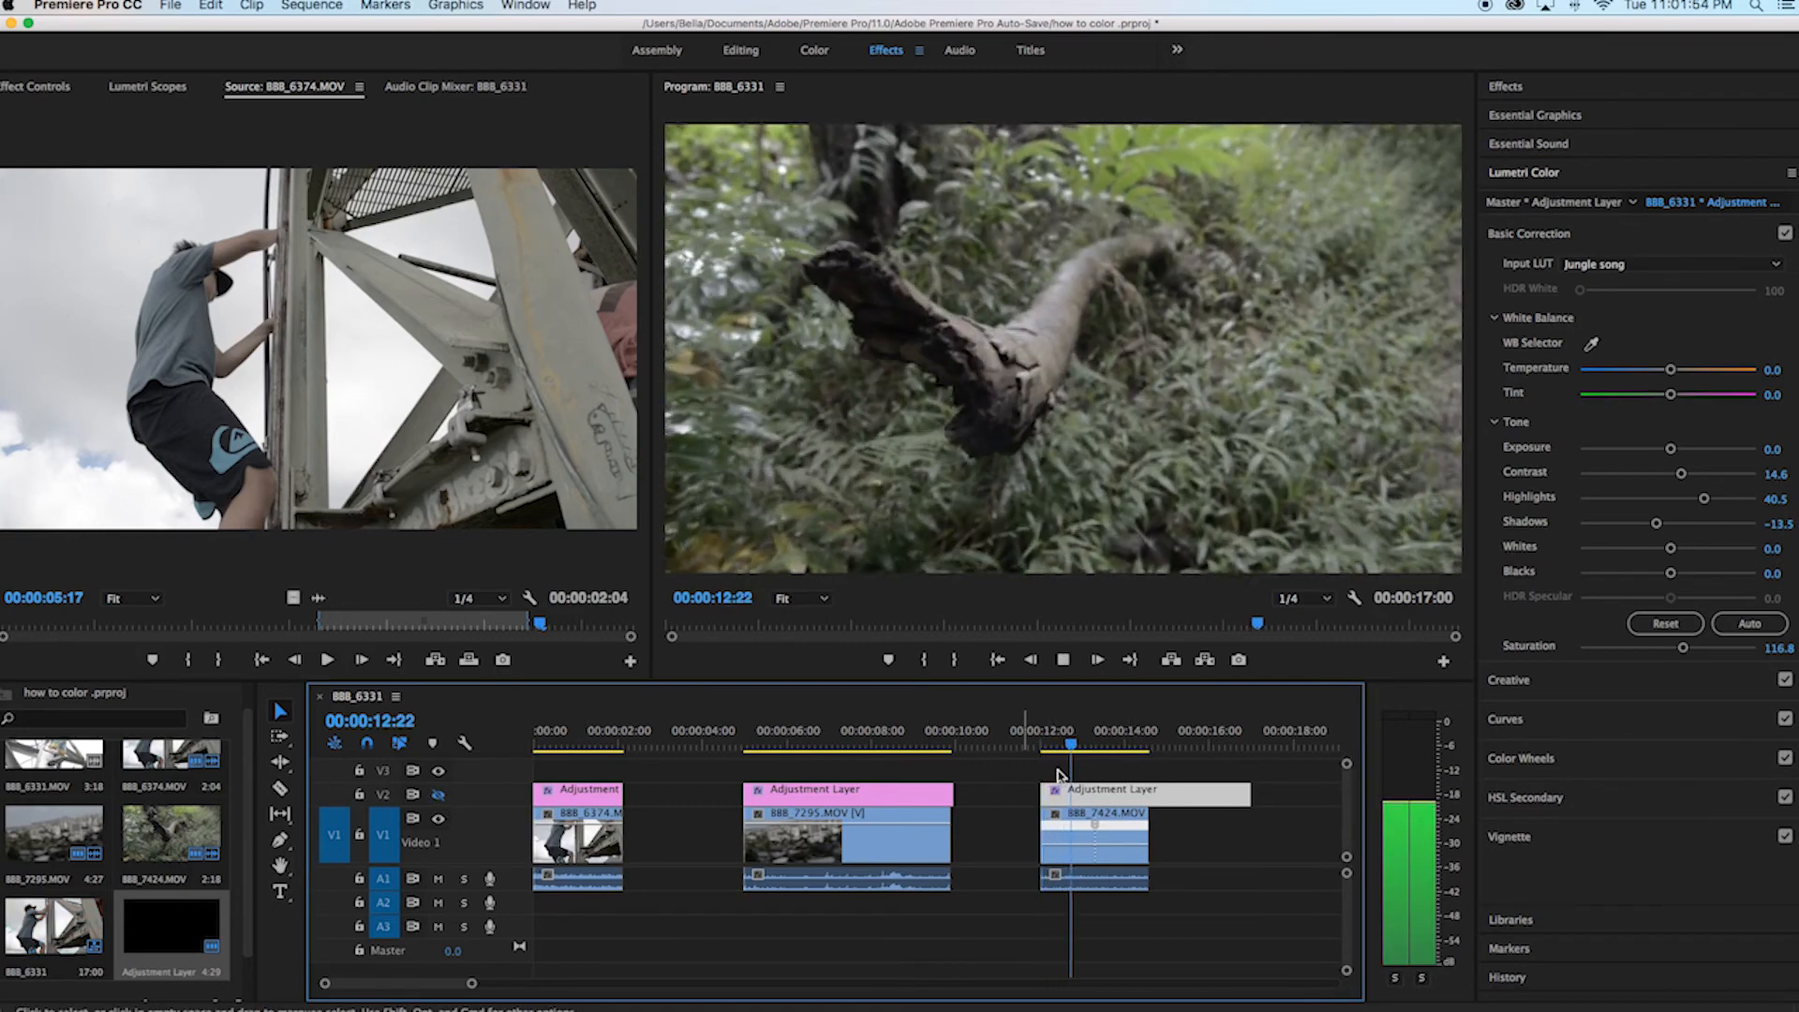
{"action": "key", "text": "space"}
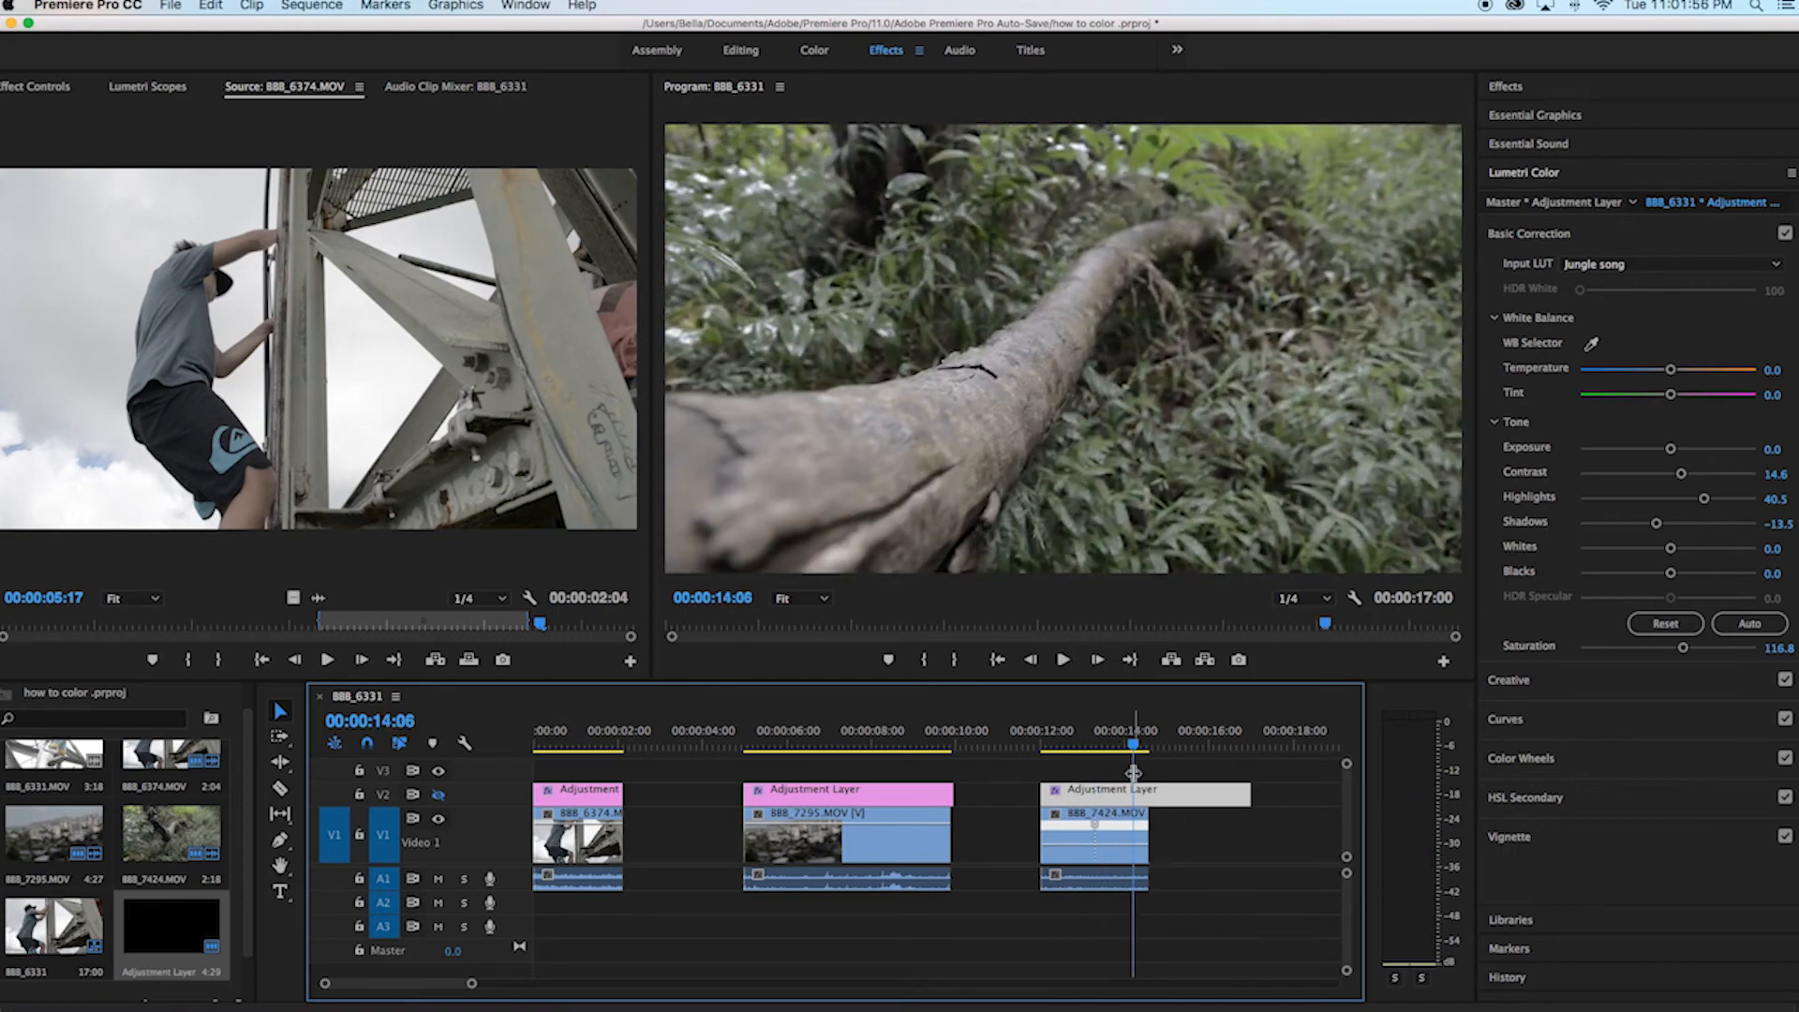
Return to 00:00:12:03, toggle V2 output to compare the grade, and play the 888_7424.MOV clip with V2 on.
{"action": "left_click_drag", "start_coordinate": [1094, 744], "coordinate": [1044, 744]}
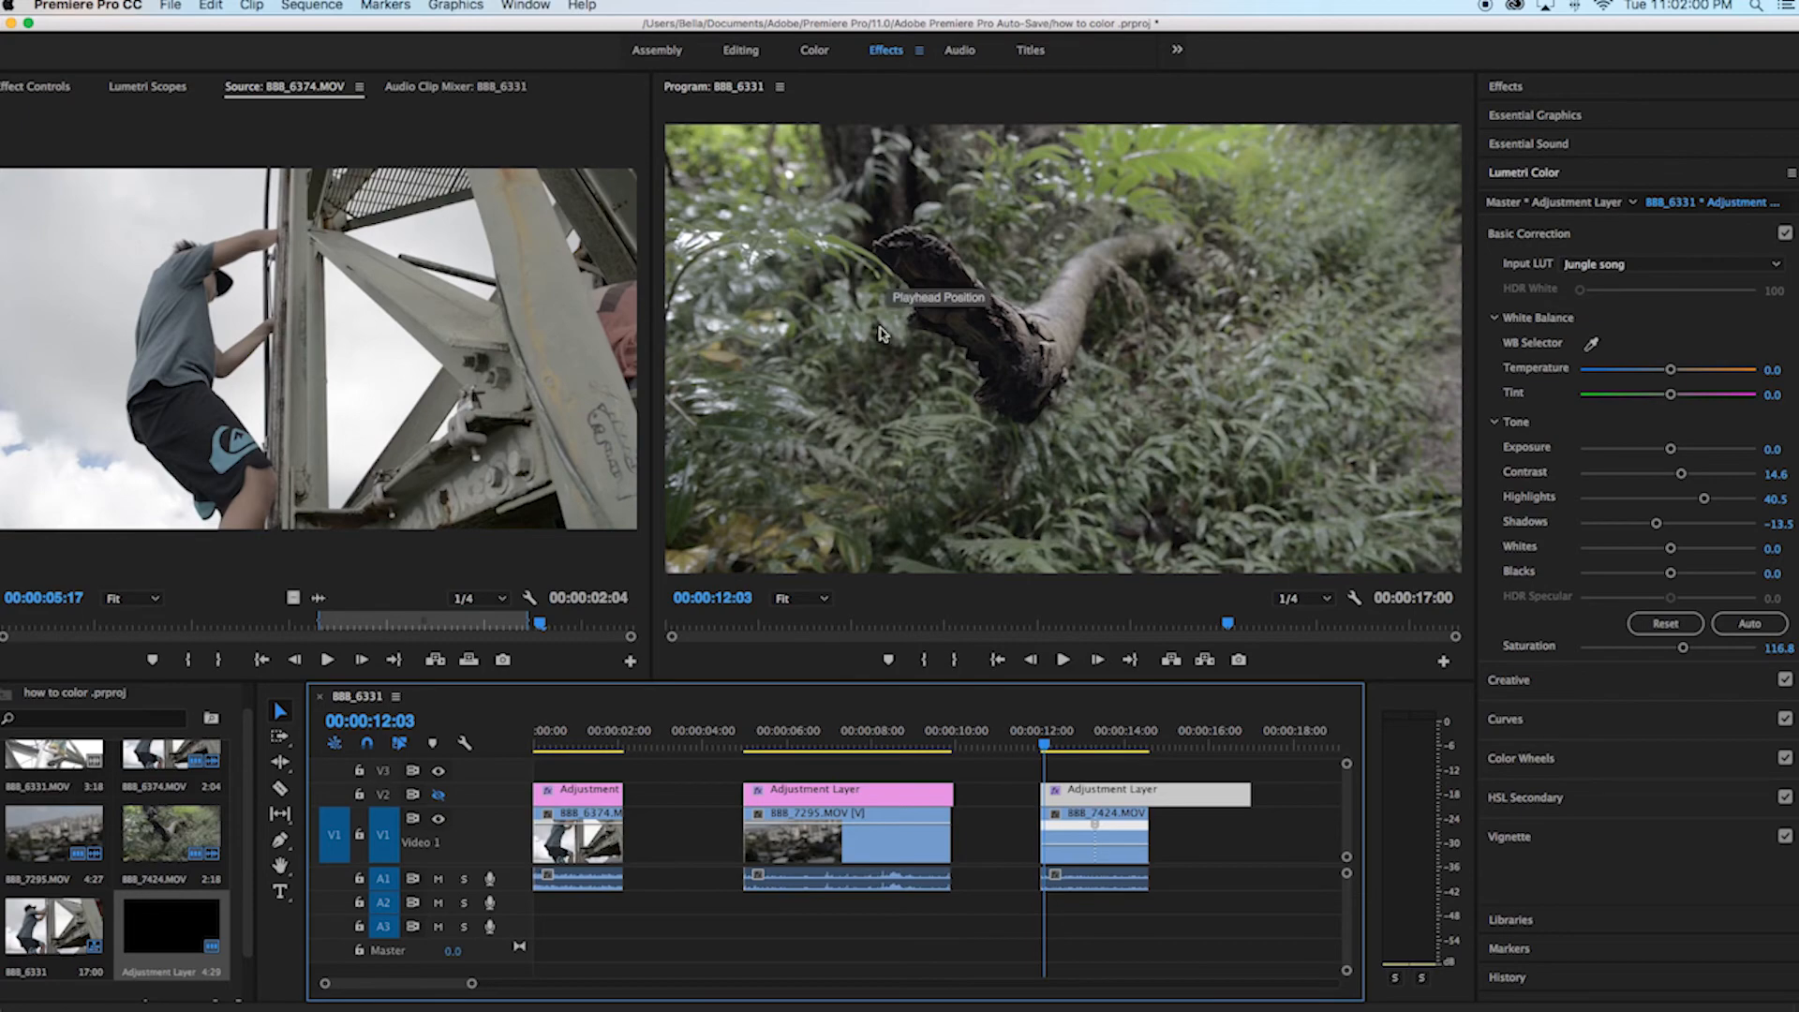
{"action": "left_click", "coordinate": [437, 794]}
{"action": "left_click", "coordinate": [438, 795]}
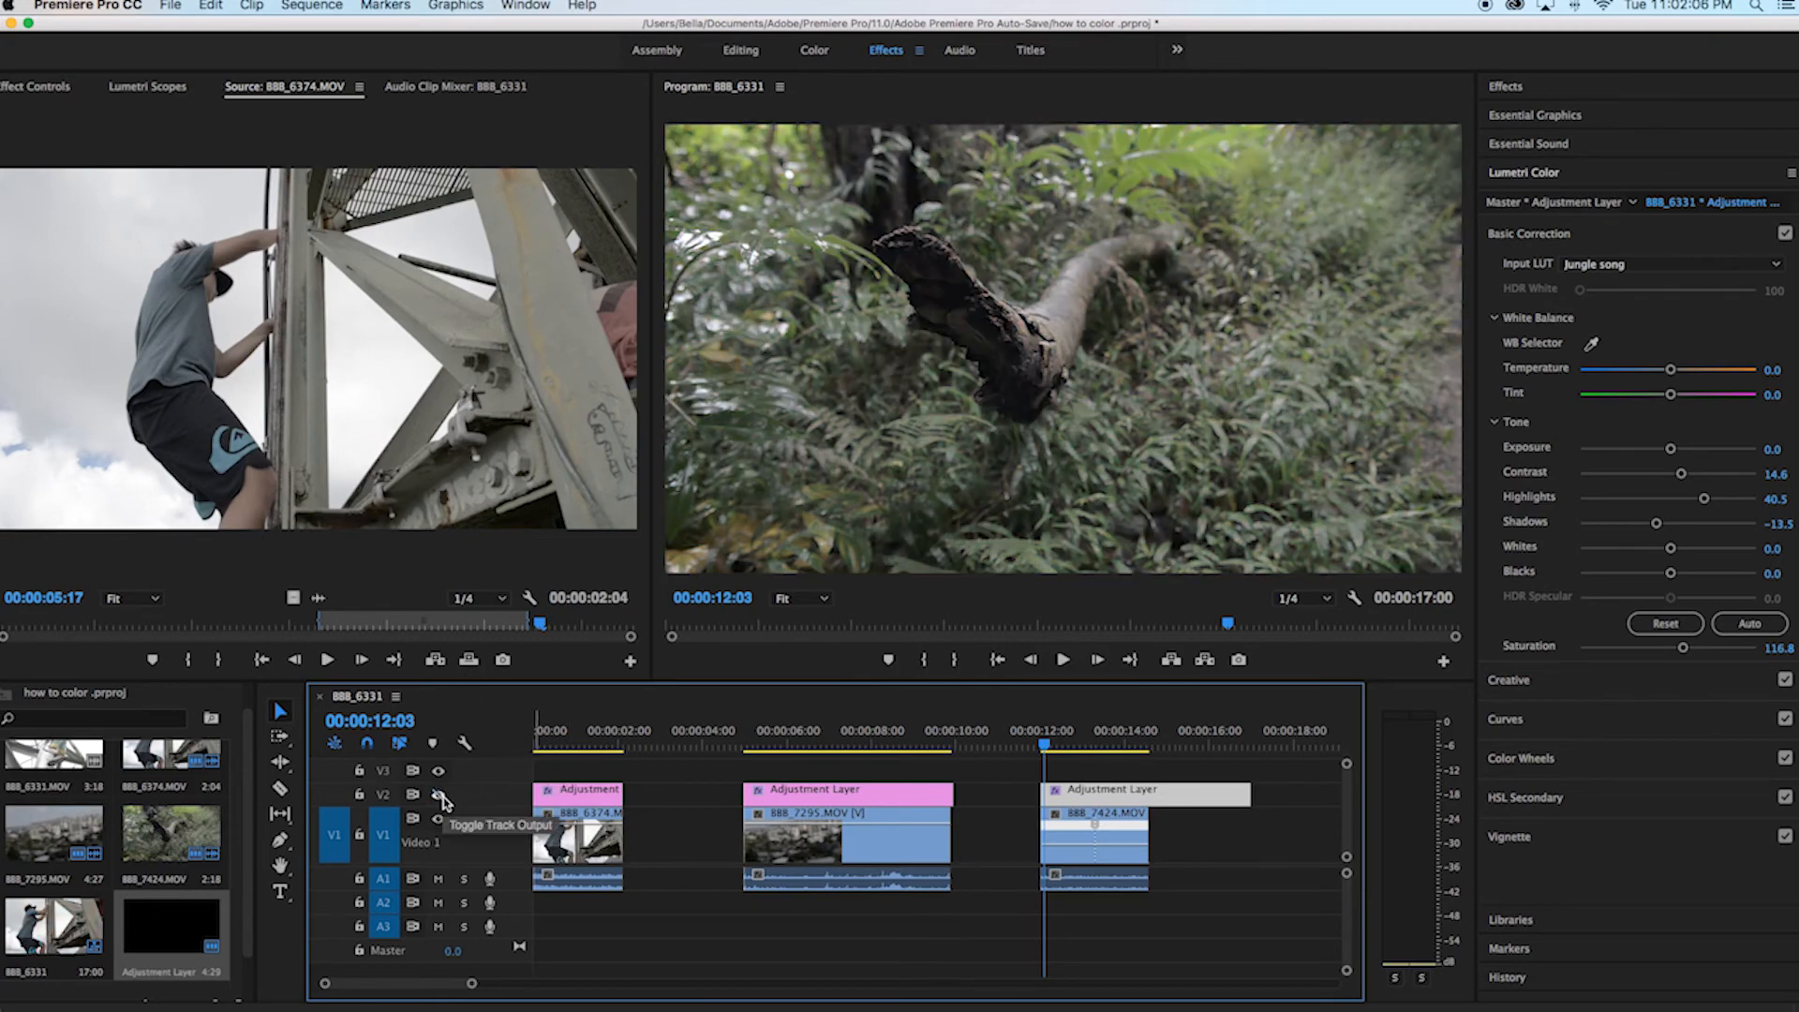
{"action": "left_click", "coordinate": [439, 795]}
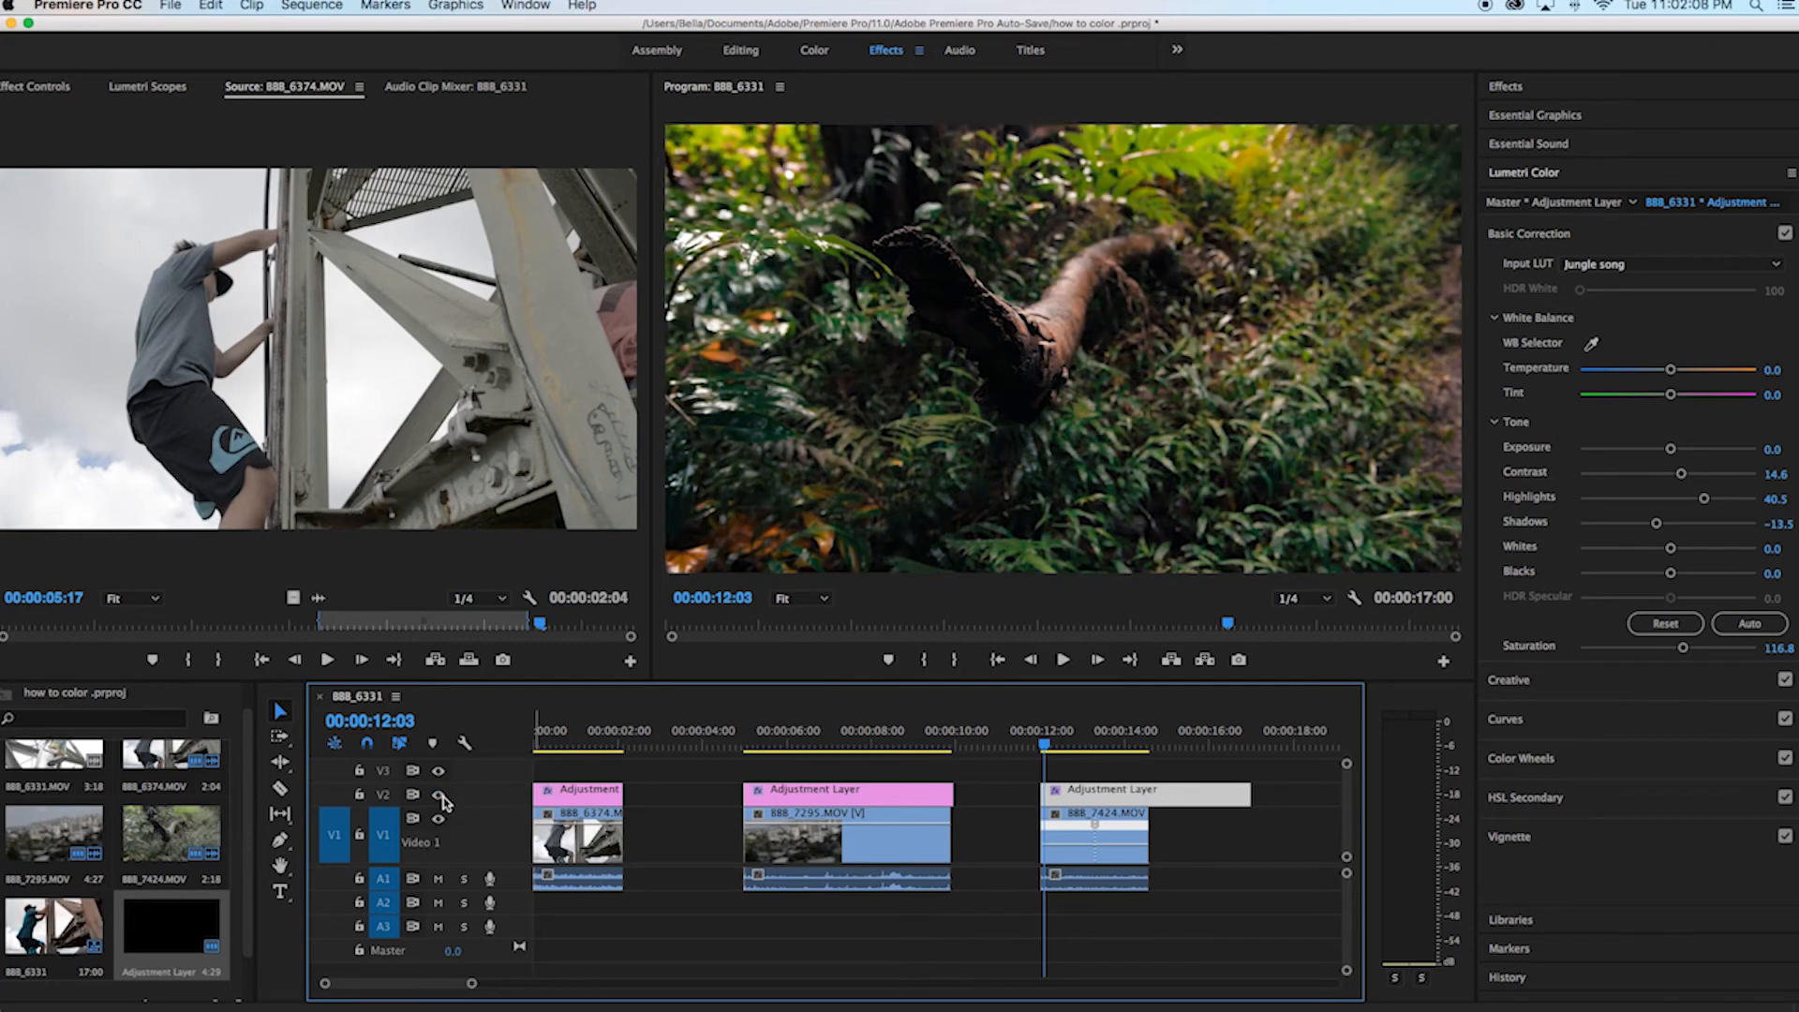
{"action": "key", "text": "space"}
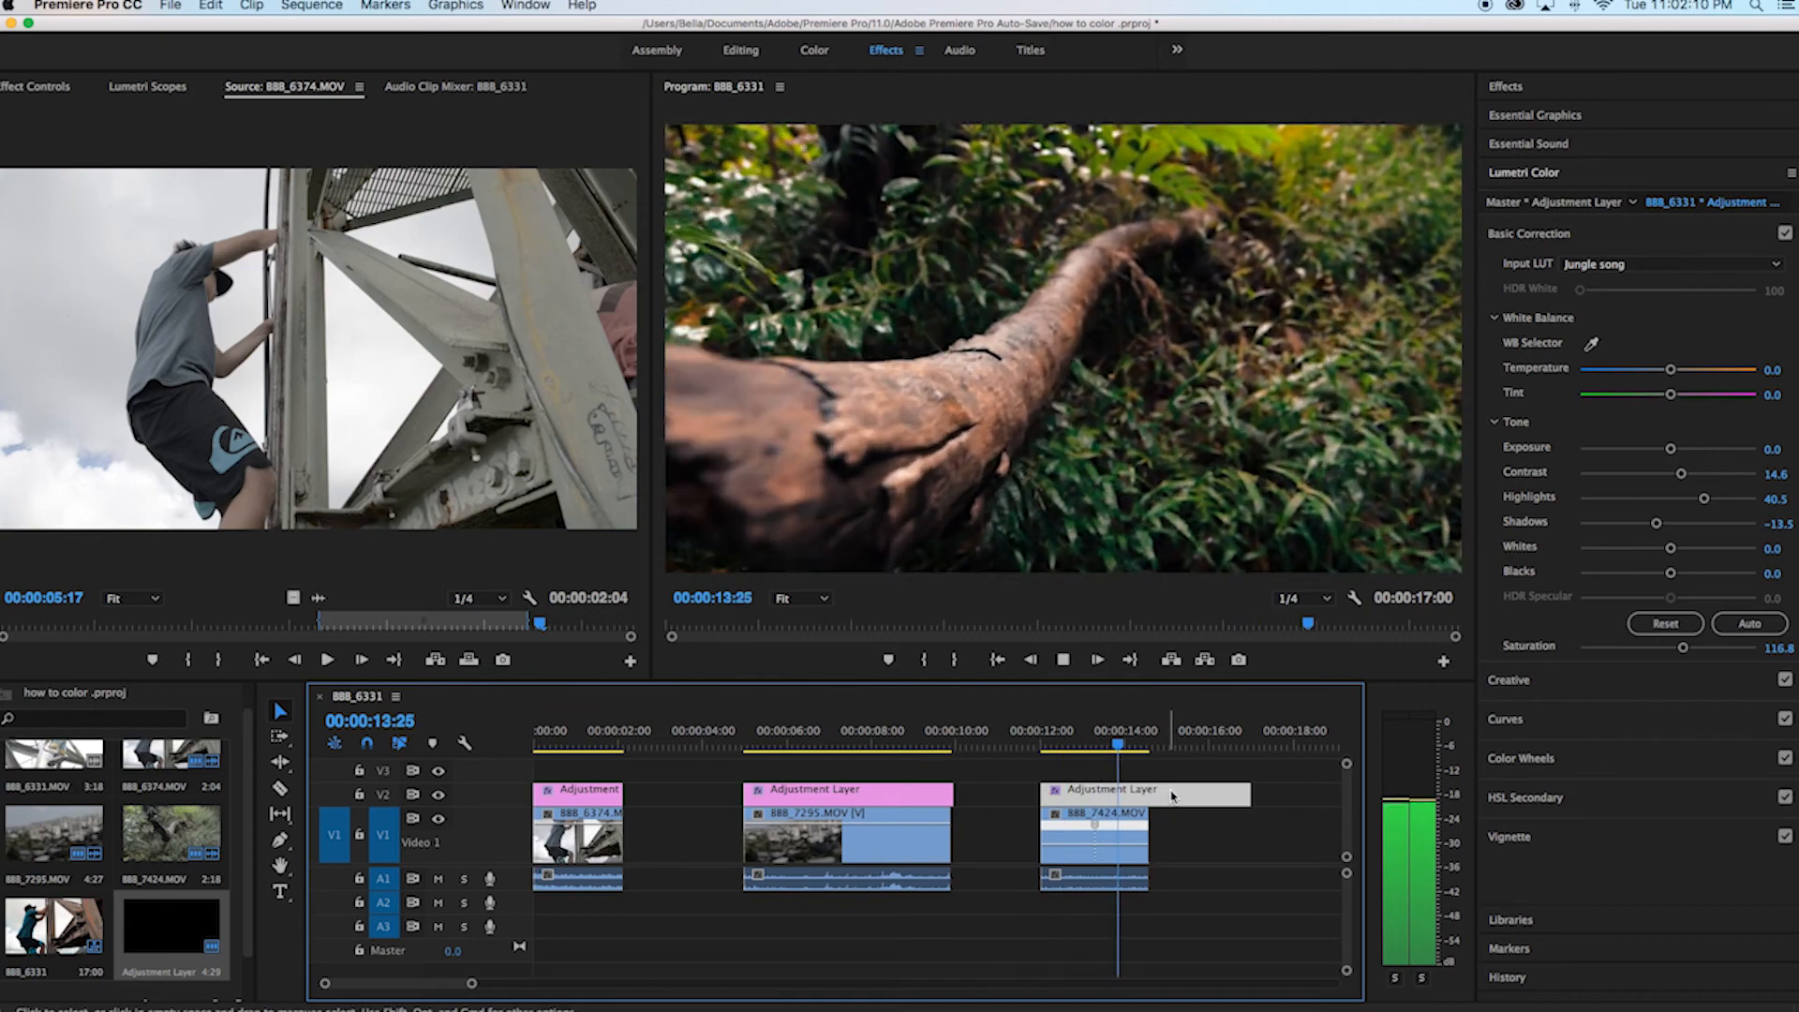
Stop playback, return to the sequence start, and play all three clips ungraded with V2 output turned off.
{"action": "key", "text": "space"}
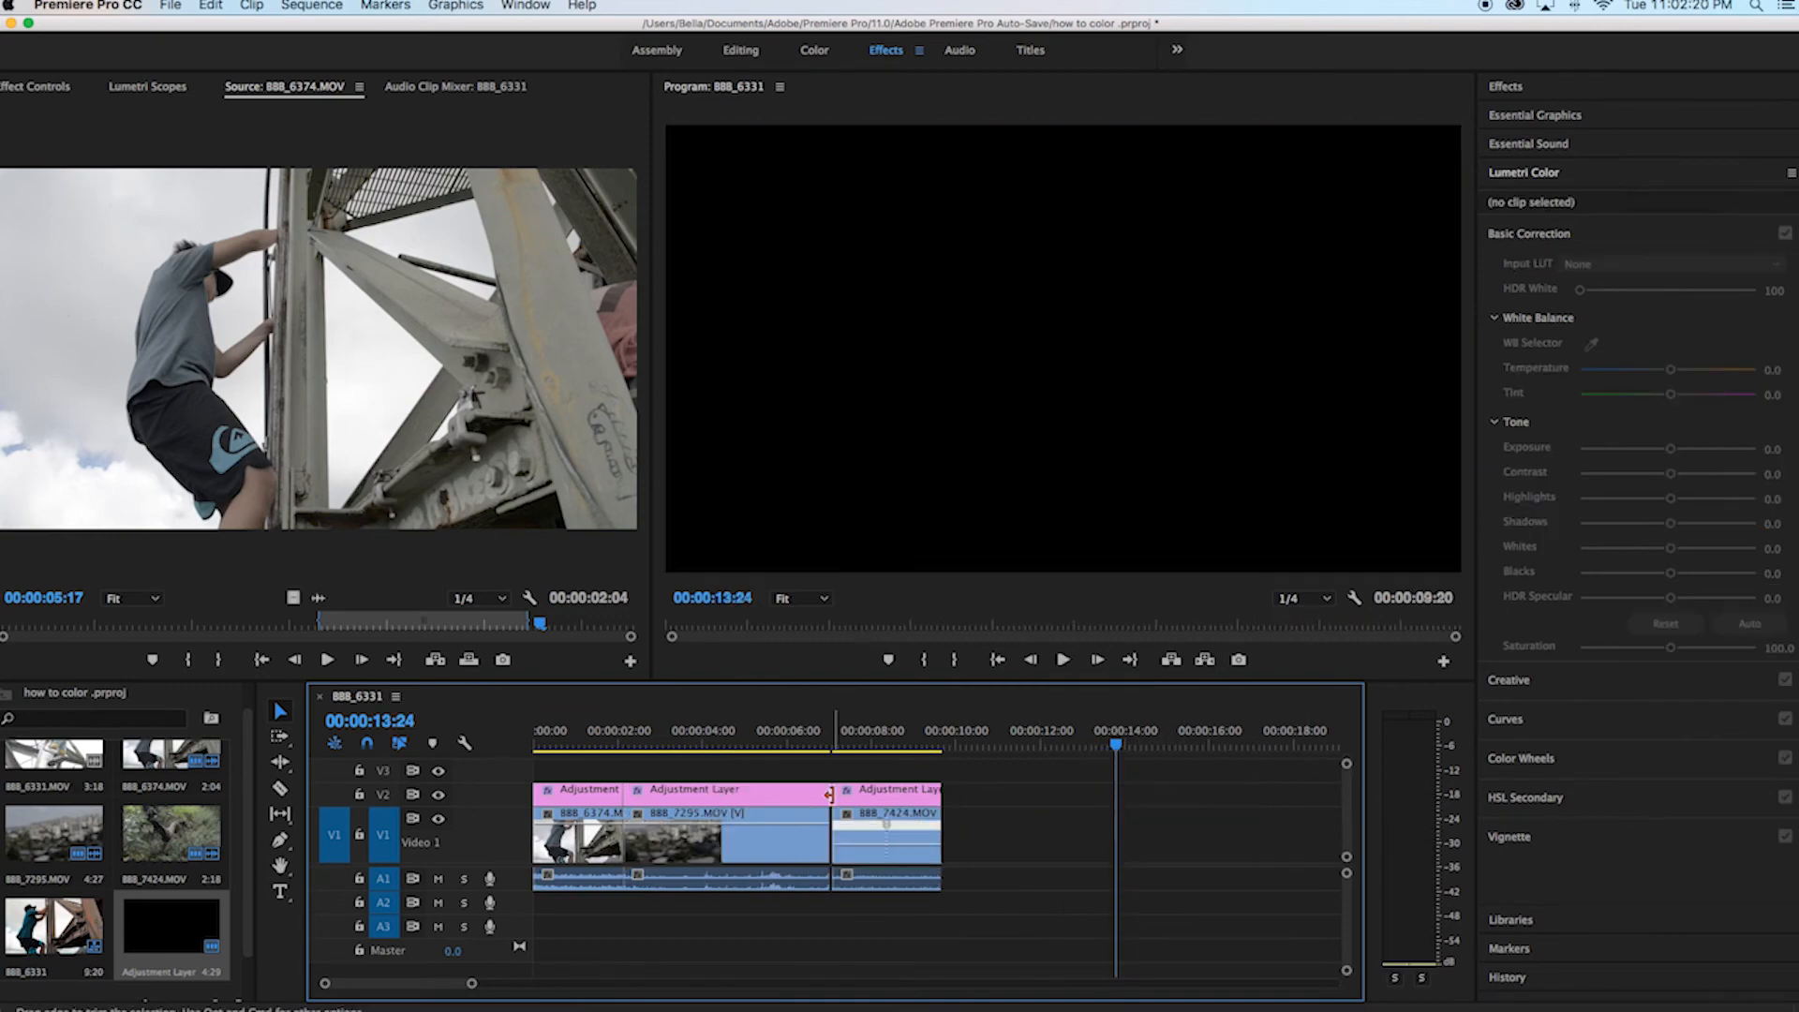
{"action": "left_click", "coordinate": [534, 738]}
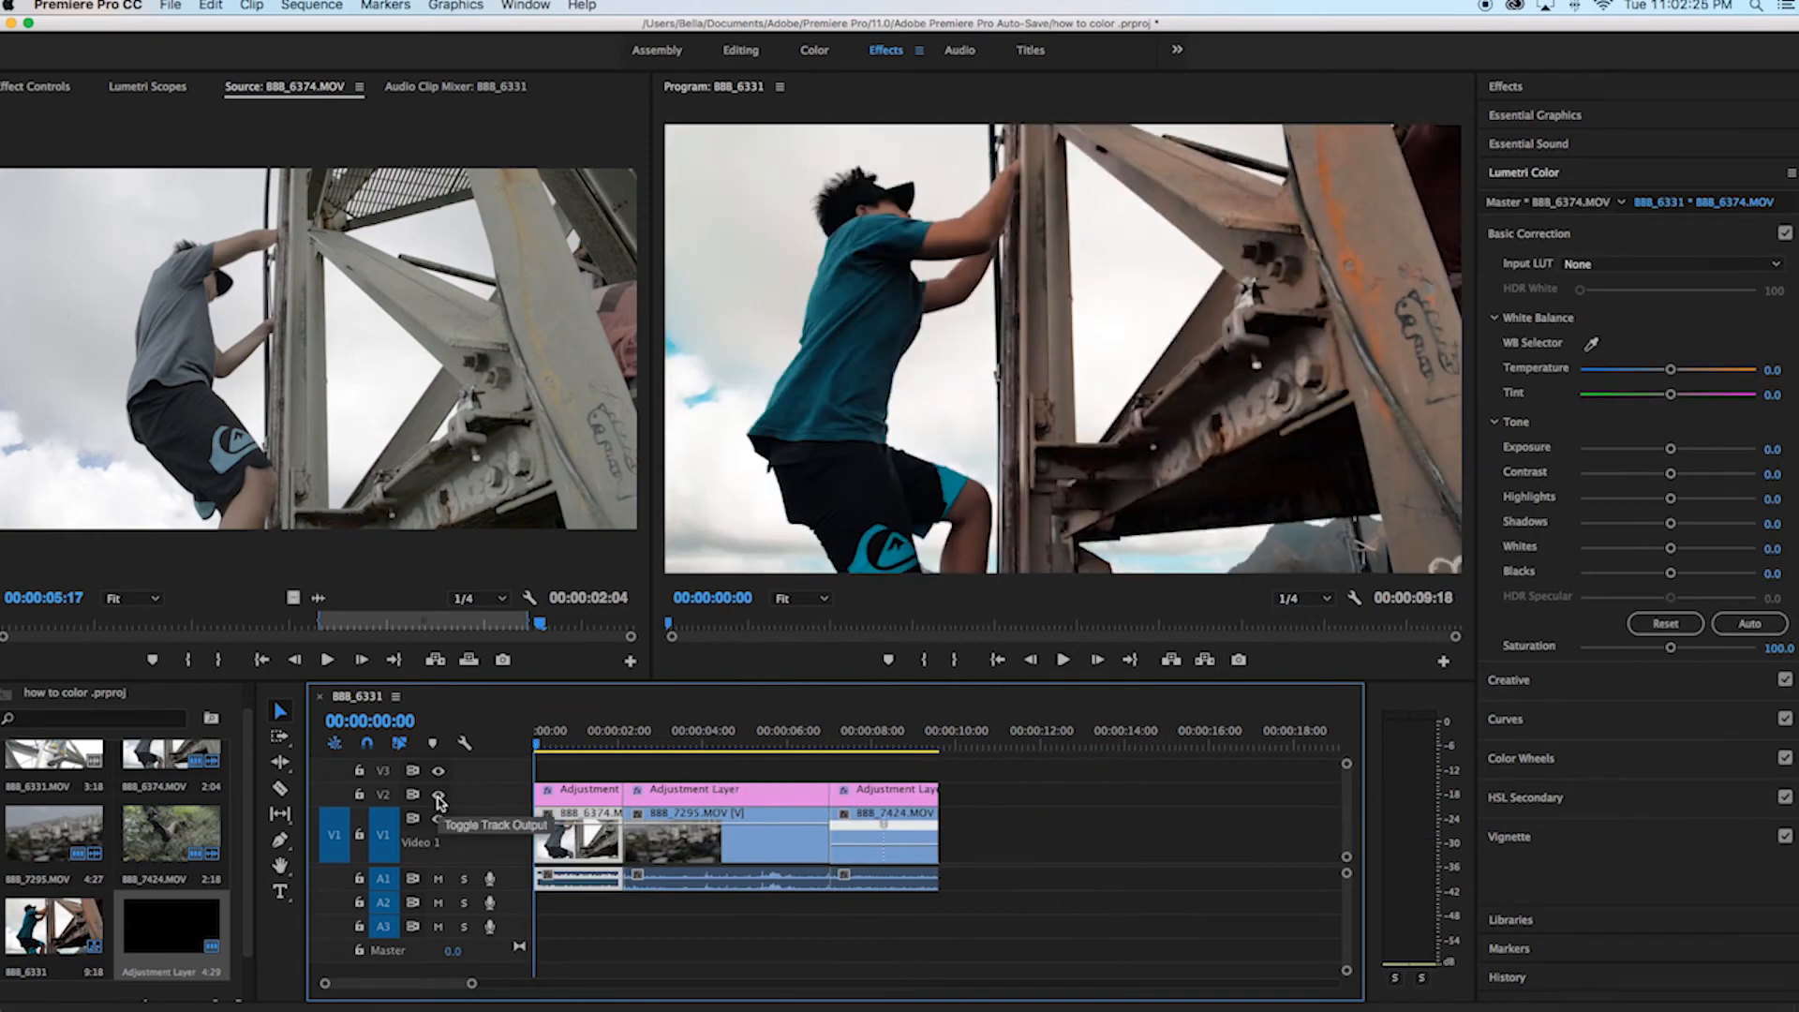
{"action": "left_click", "coordinate": [438, 795]}
{"action": "key", "text": "space"}
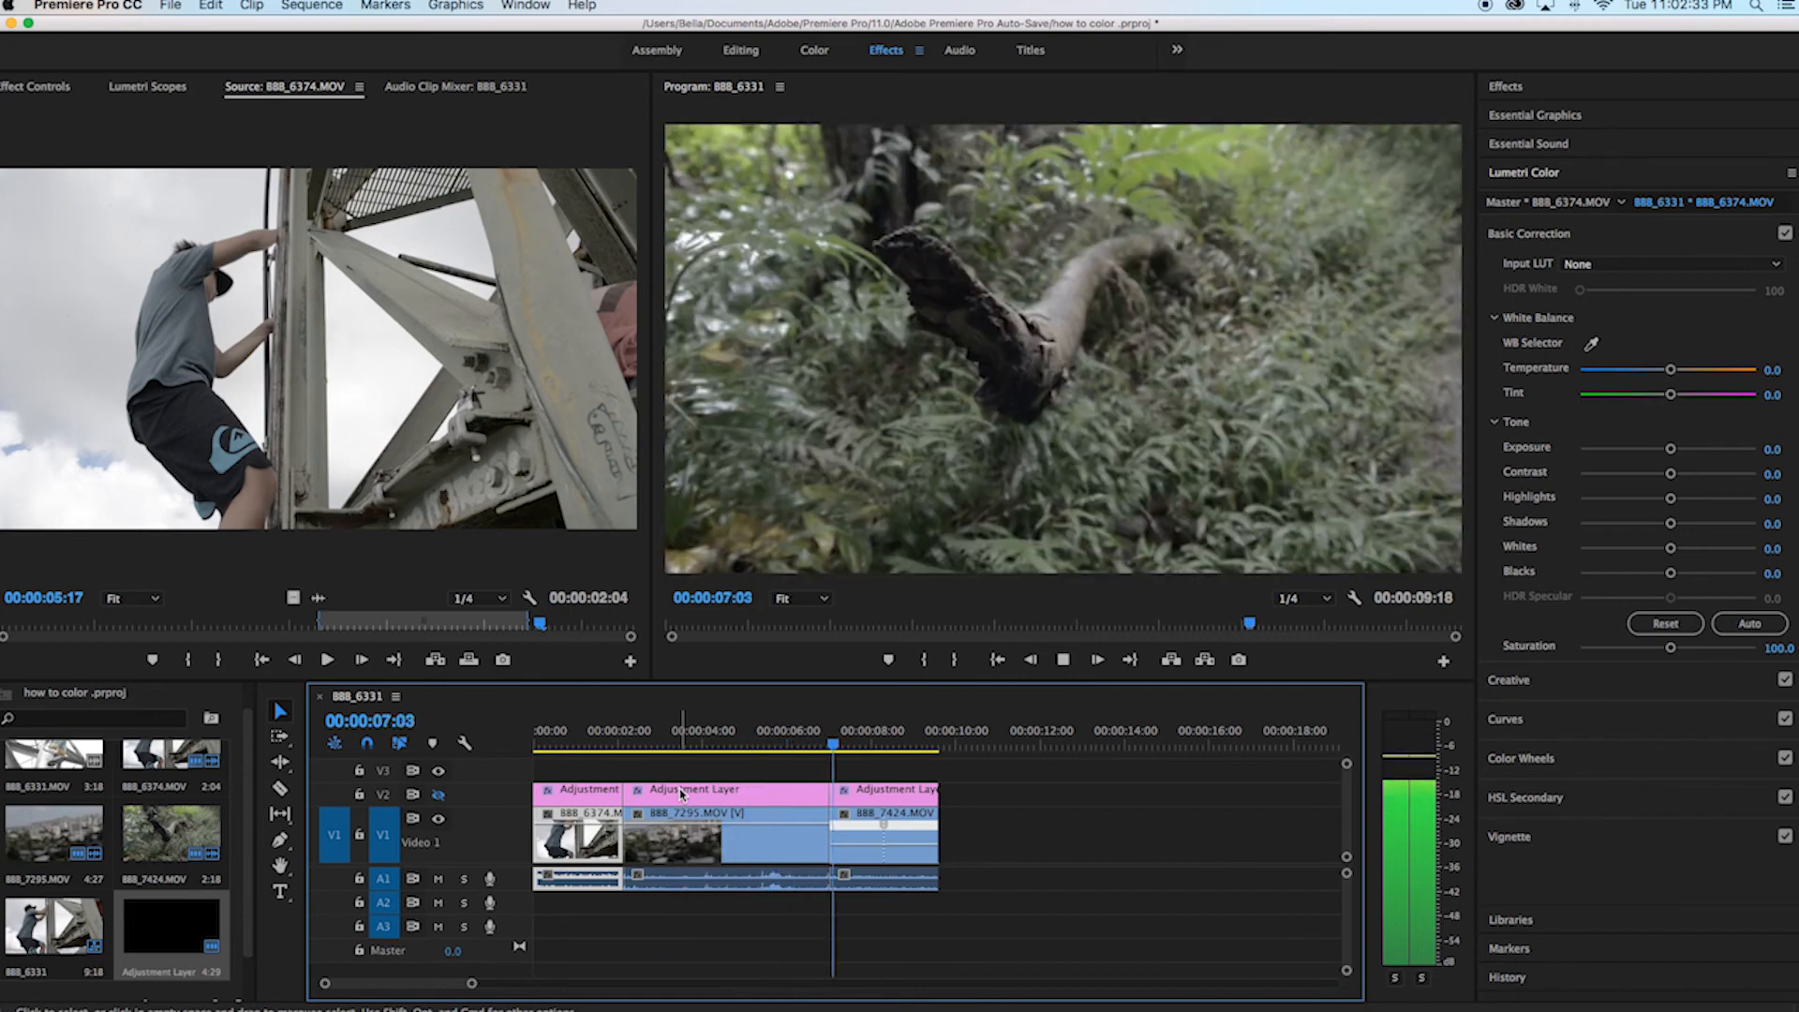
{"action": "key", "text": "space"}
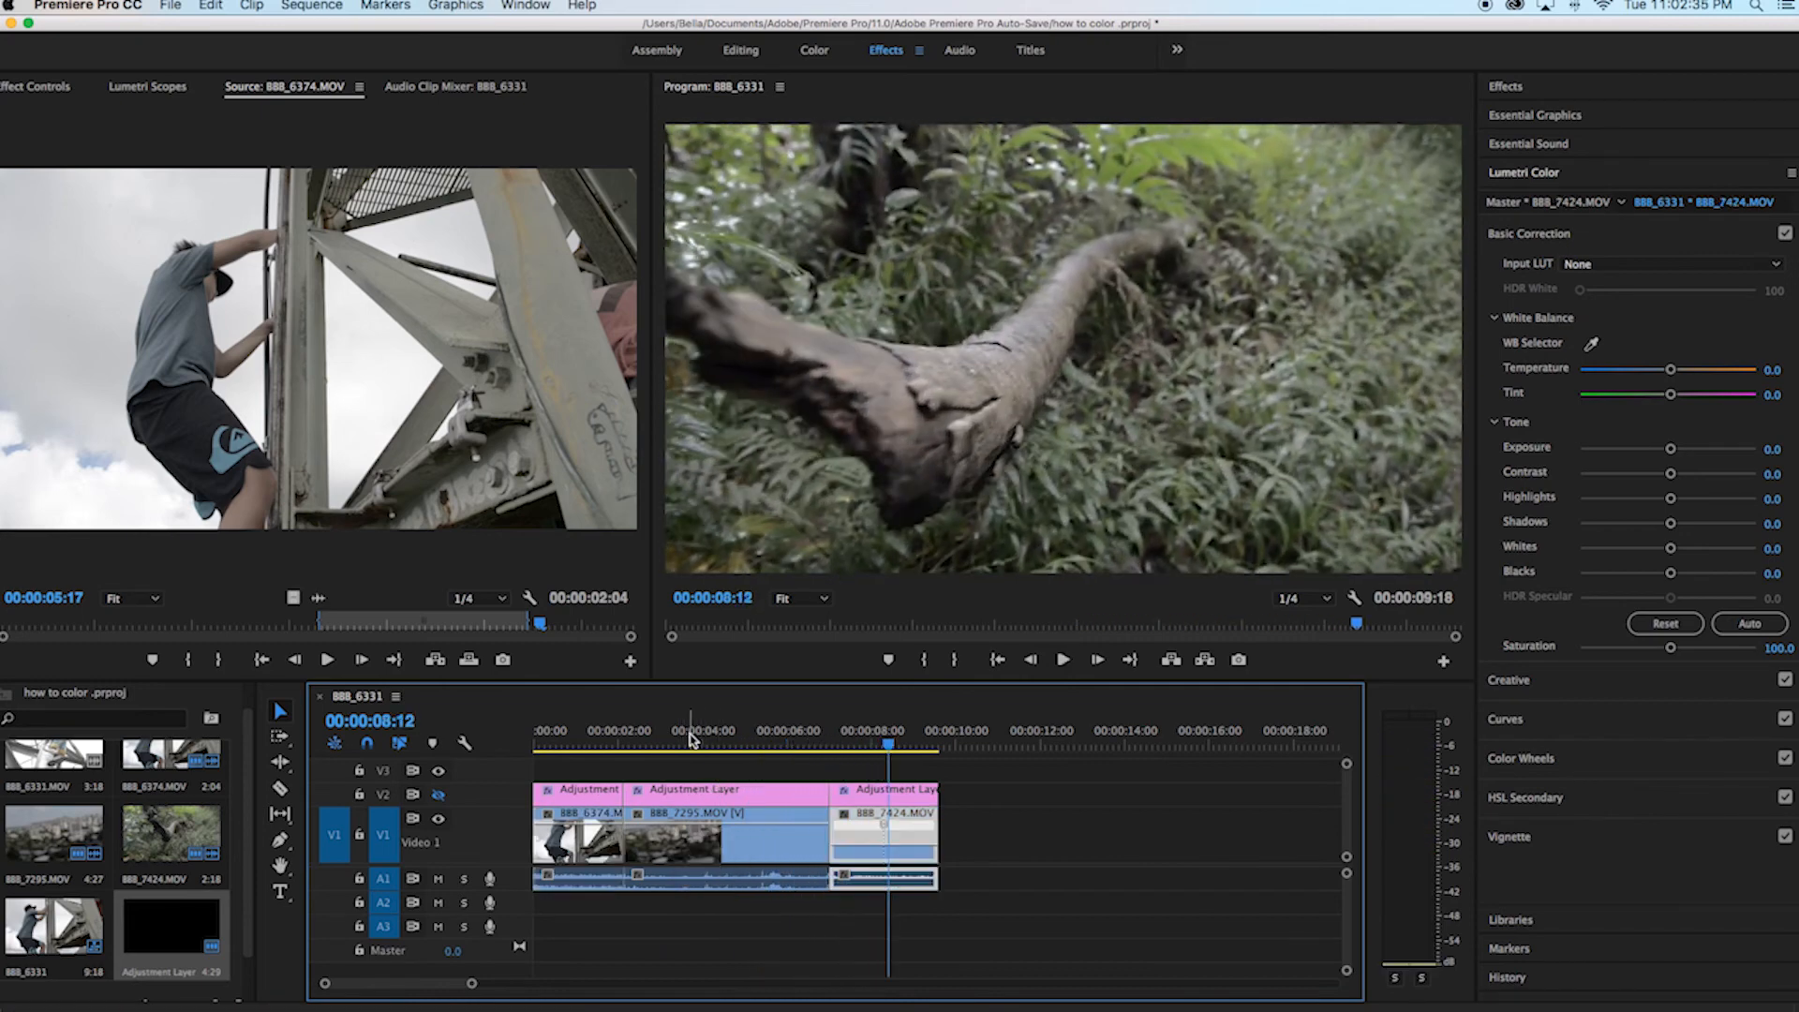
Return to the sequence start and compare the first clip's grade by moving its adjustment layer to V3 and back to V2.
{"action": "left_click_drag", "start_coordinate": [692, 739], "coordinate": [526, 740]}
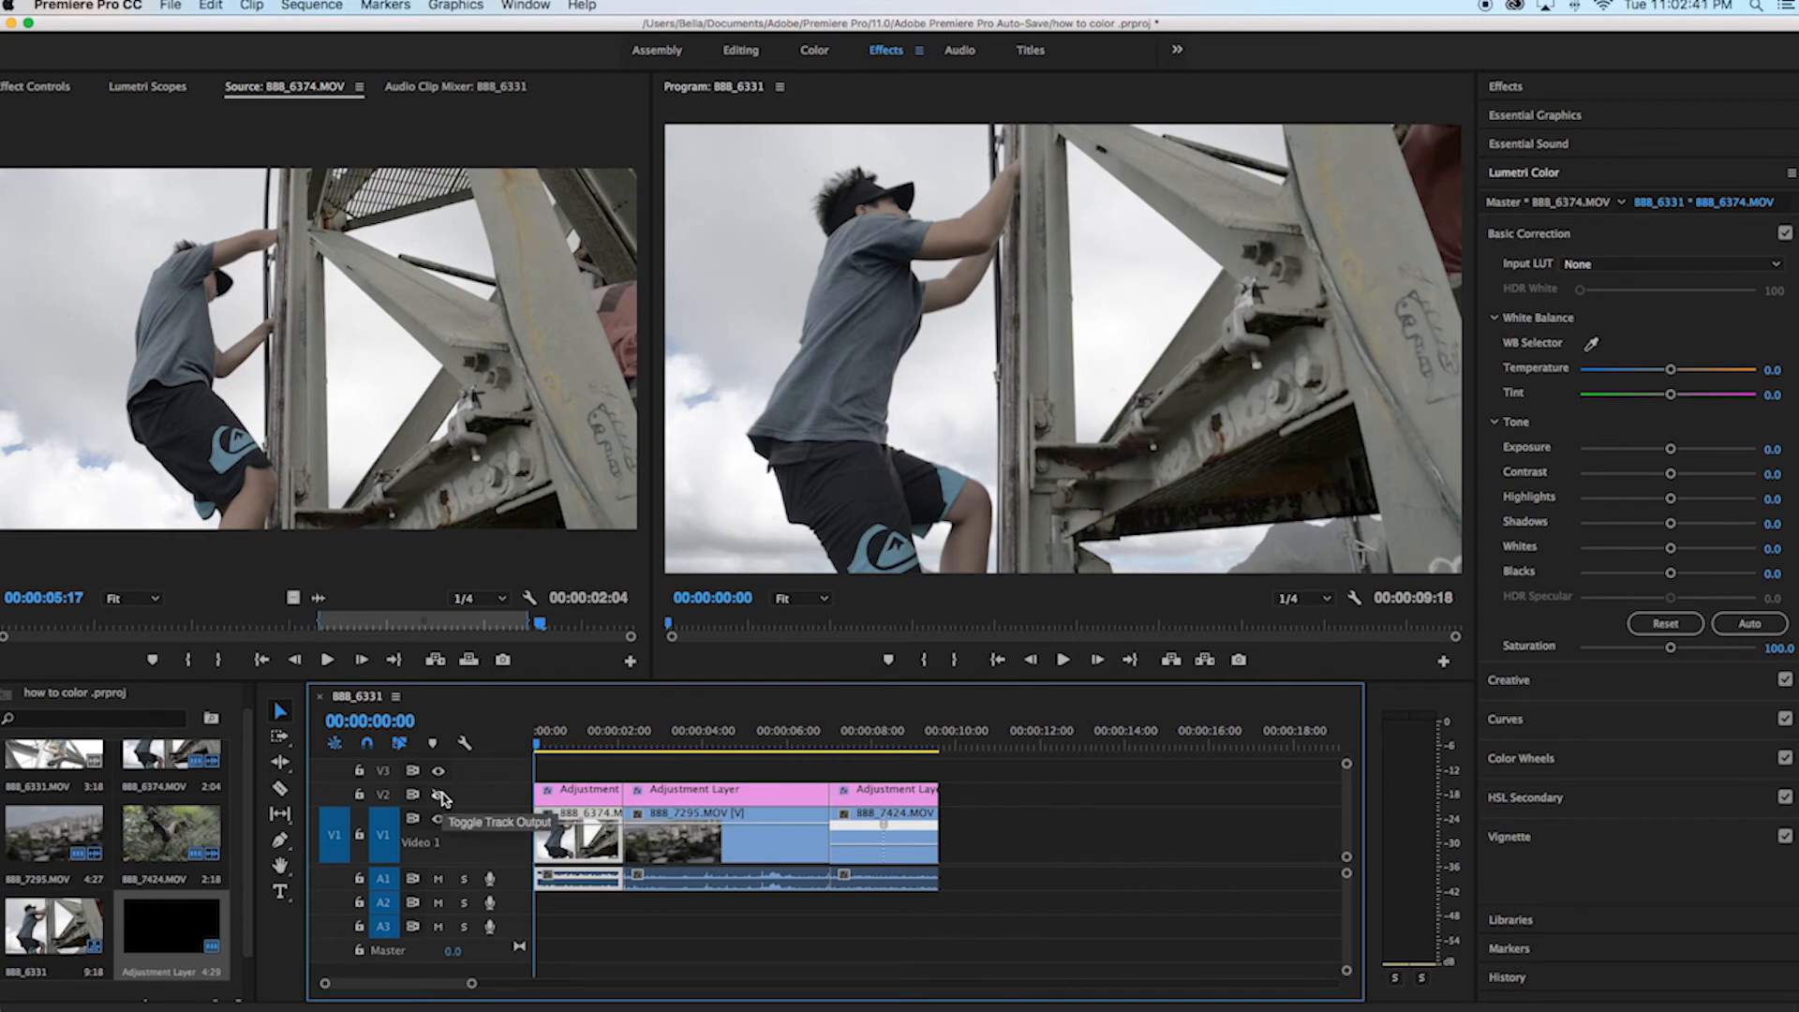
{"action": "left_click", "coordinate": [441, 795]}
{"action": "left_click_drag", "start_coordinate": [577, 792], "coordinate": [622, 770]}
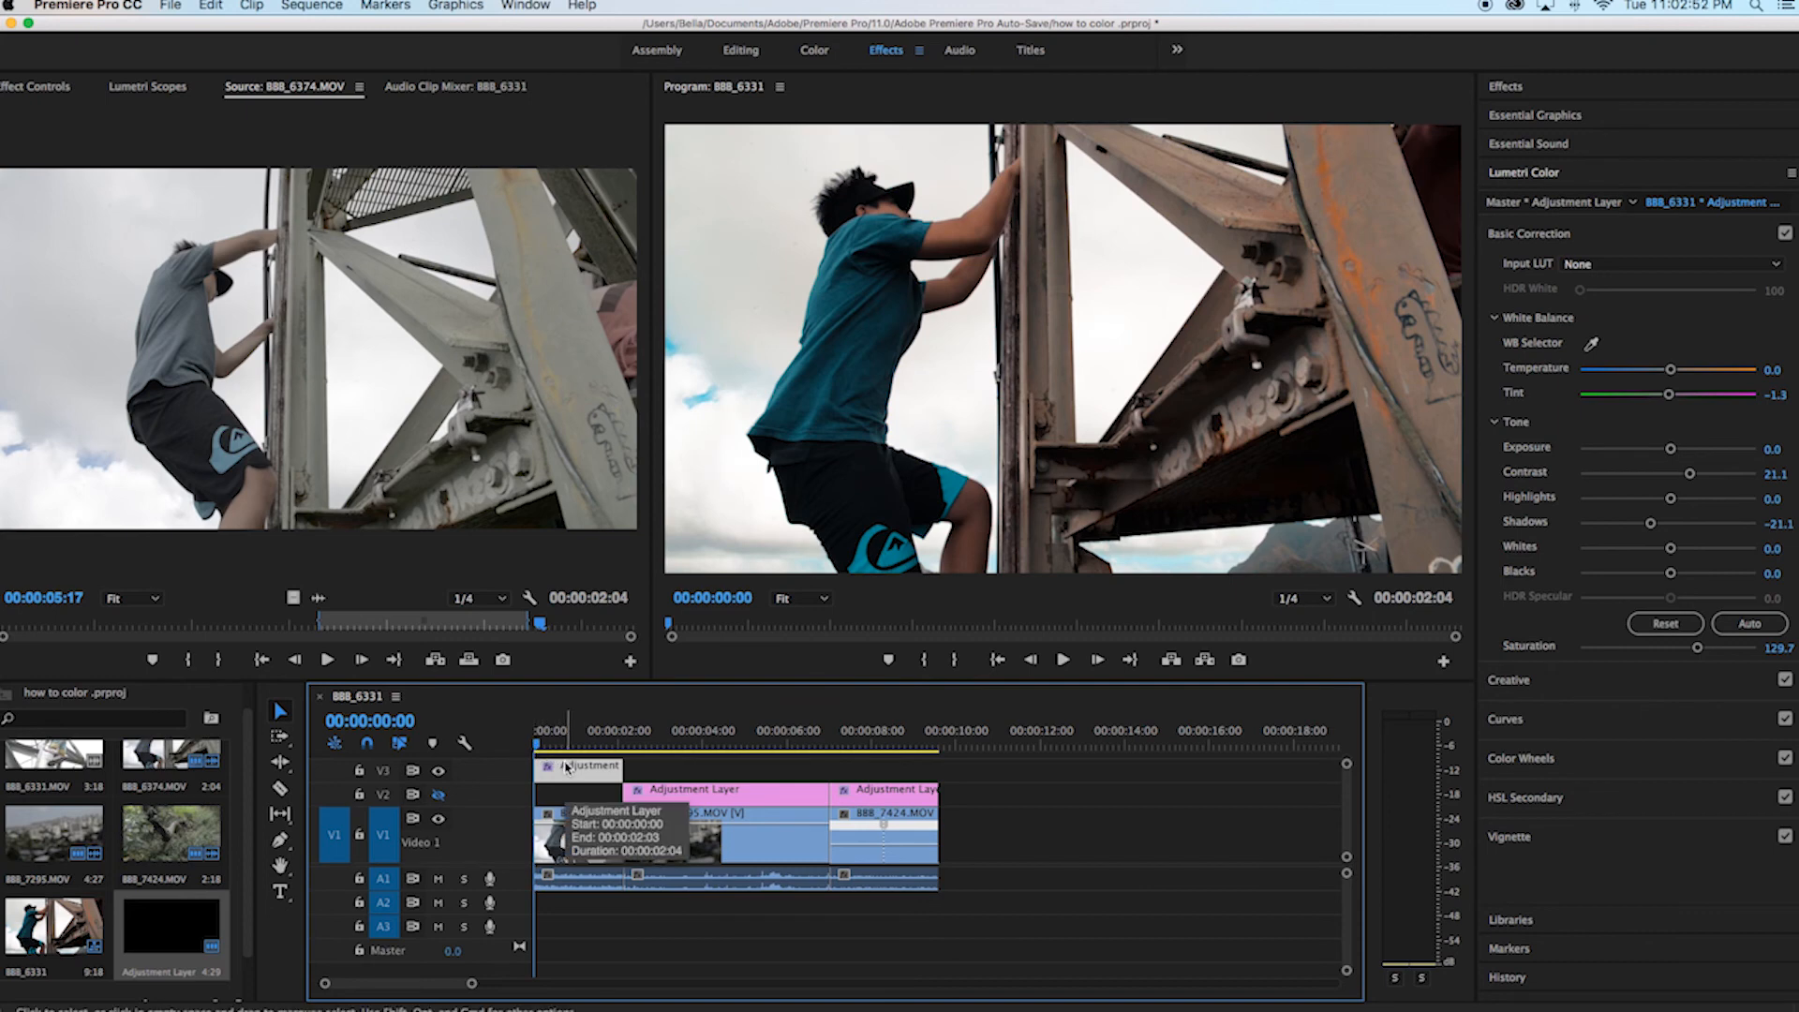
{"action": "left_click_drag", "start_coordinate": [566, 766], "coordinate": [565, 790]}
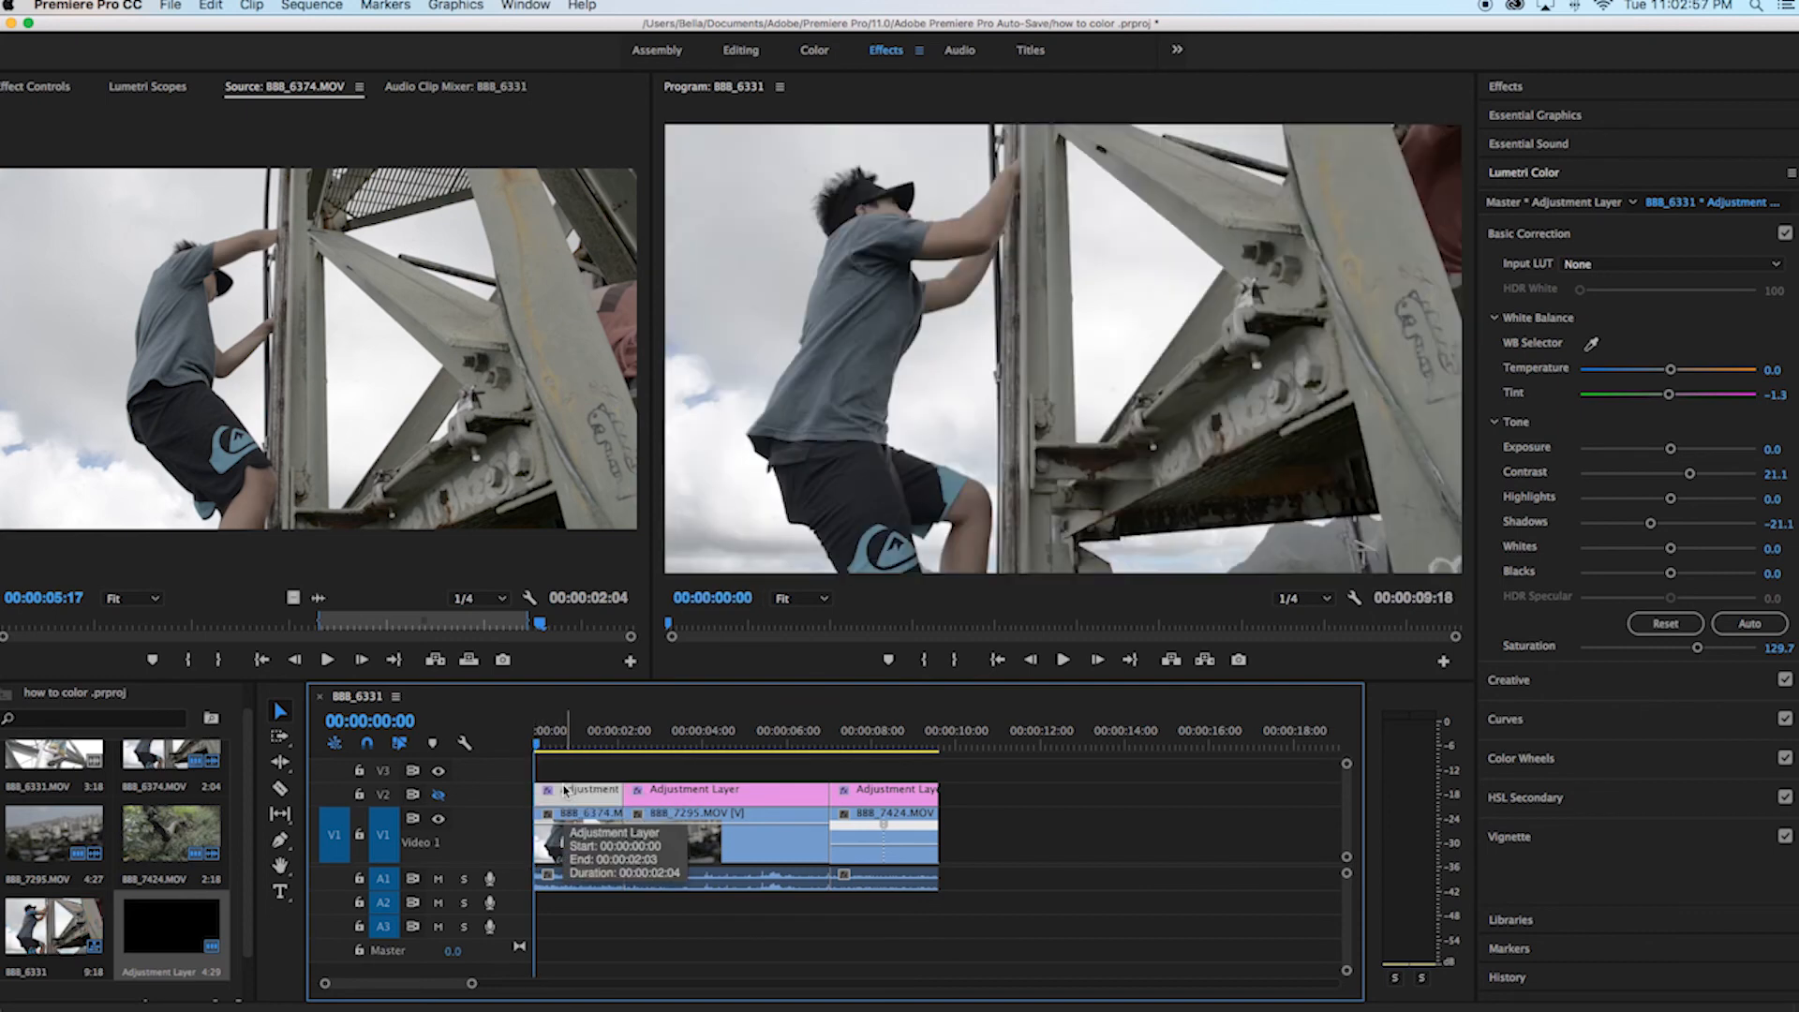